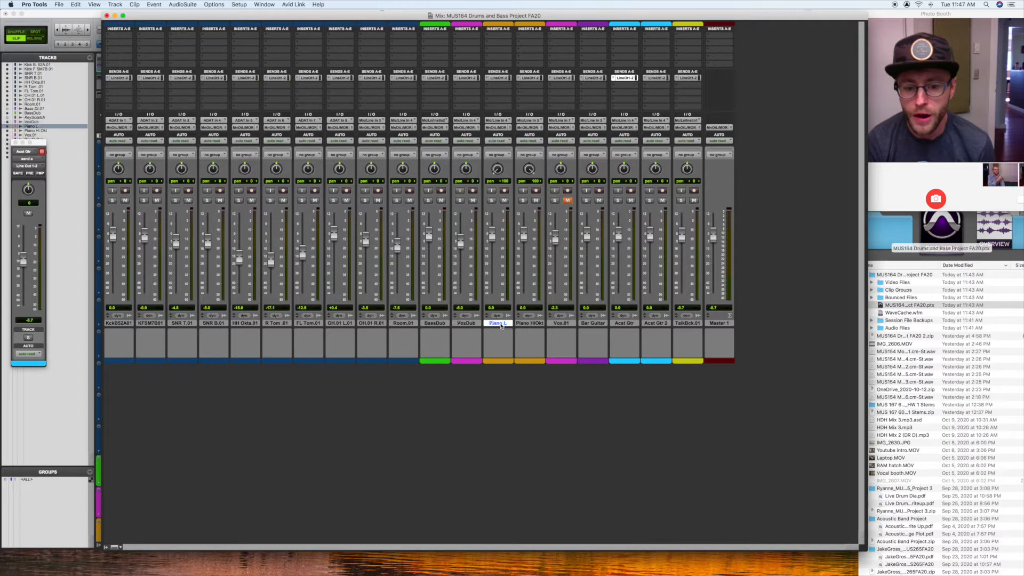
left_click(525, 324)
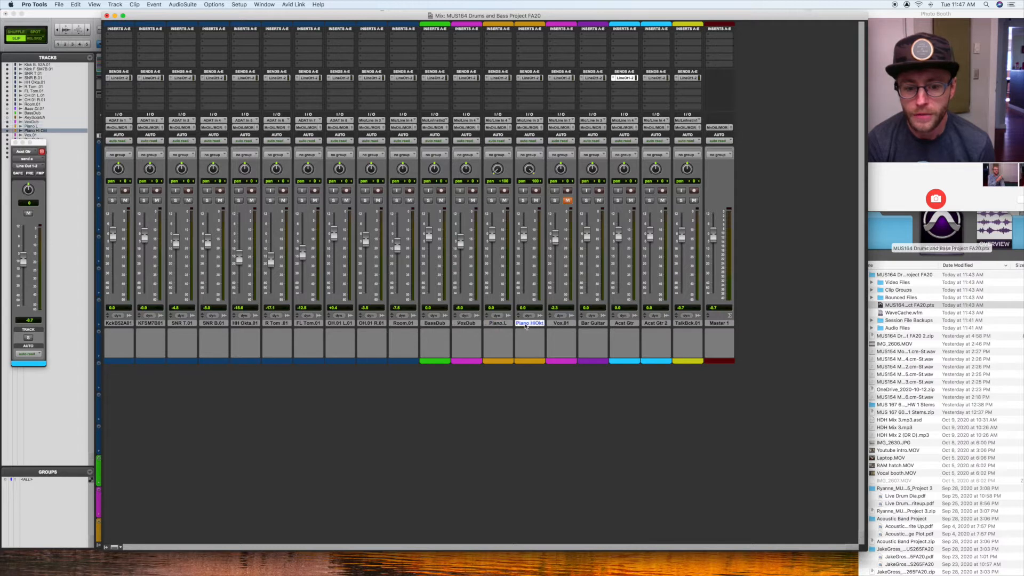
left_click(562, 324)
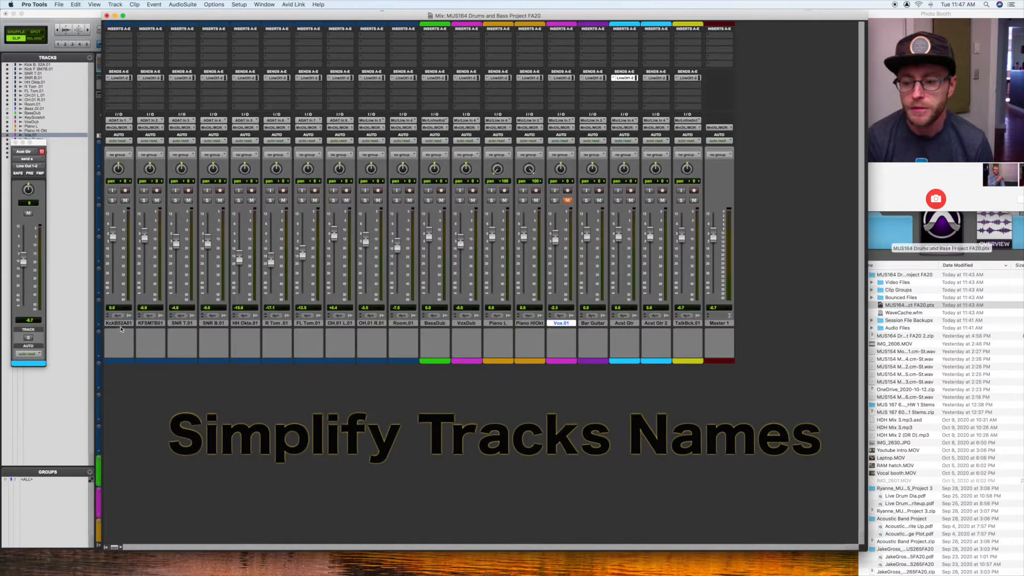
Step: Shorten the names of the first two kick drum tracks to Kick B. and Kick F
double_click(121, 324)
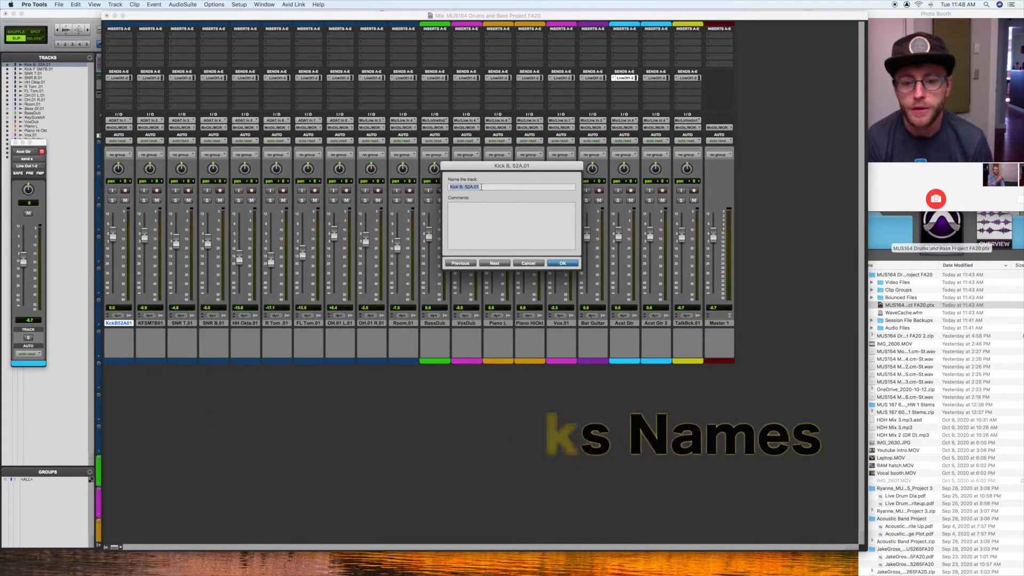
left_click_drag(480, 187, 470, 187)
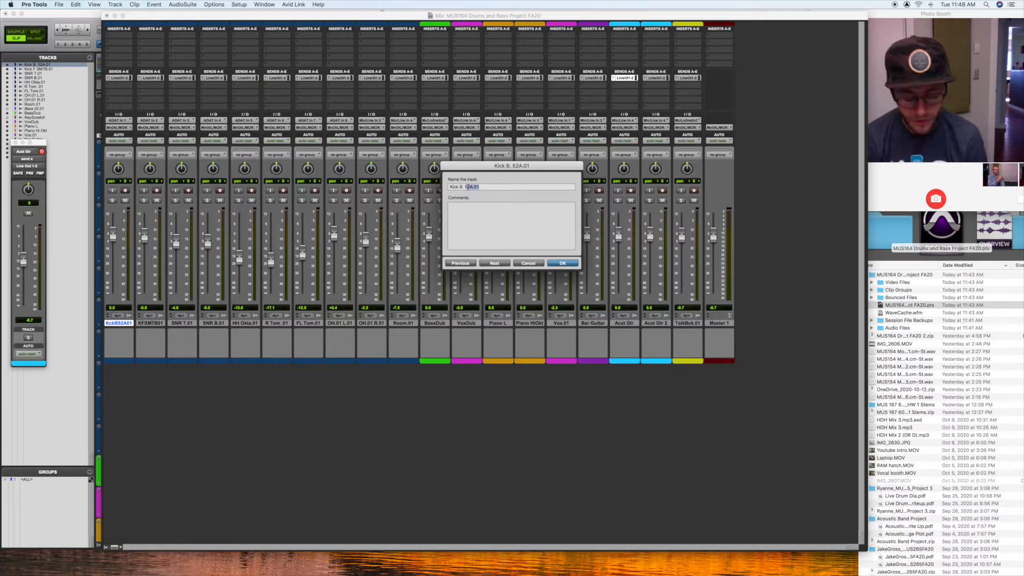
key("BackSpace")
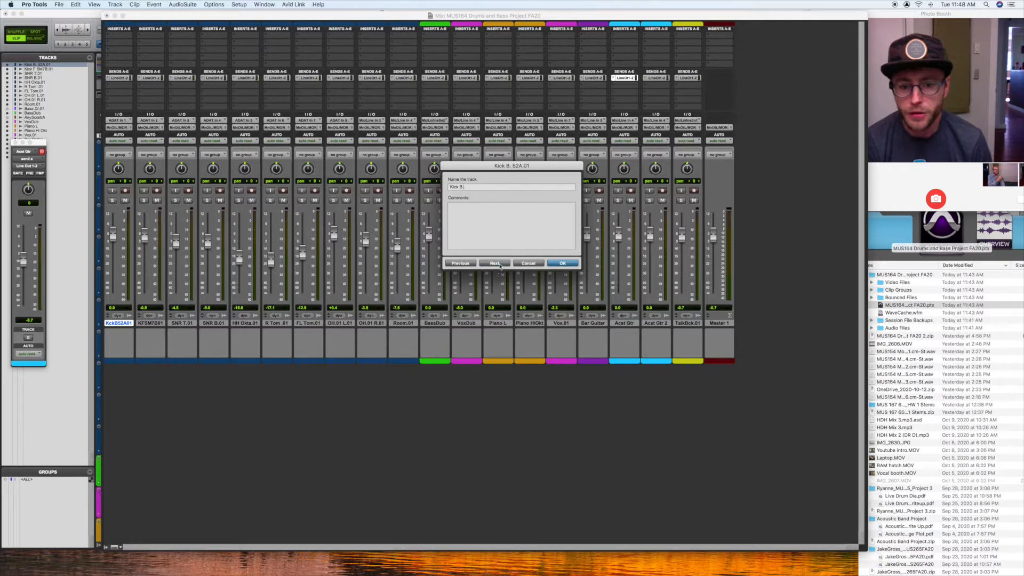
left_click(495, 263)
left_click(489, 185)
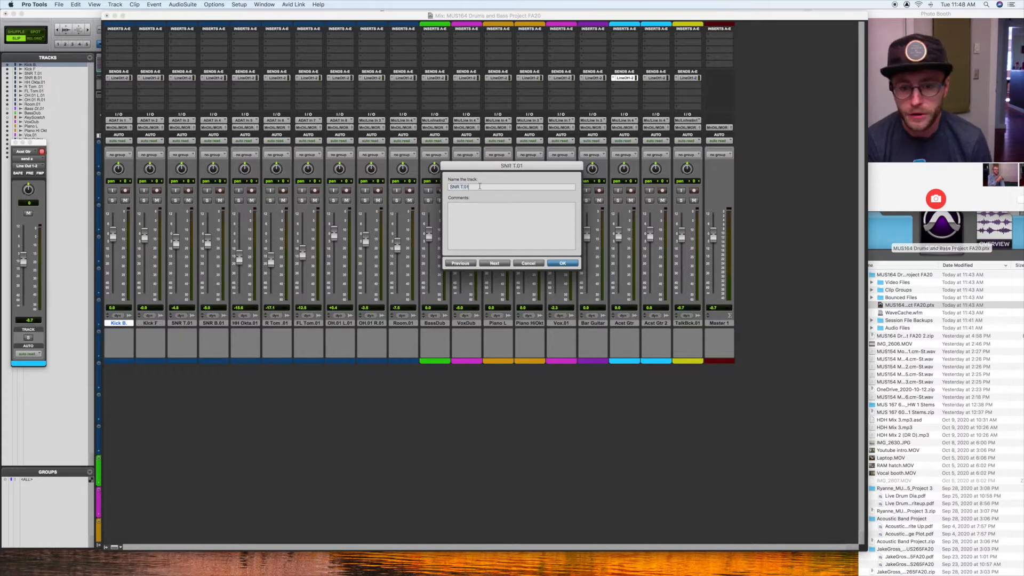
Step: Simplify the remaining drum track names to SNR T., SNR B., HH, R Tom, Fl. Tom., OH L., OH R. and Room
key("BackSpace")
key("BackSpace")
left_click(495, 263)
left_click(493, 185)
key("BackSpace")
key("BackSpace")
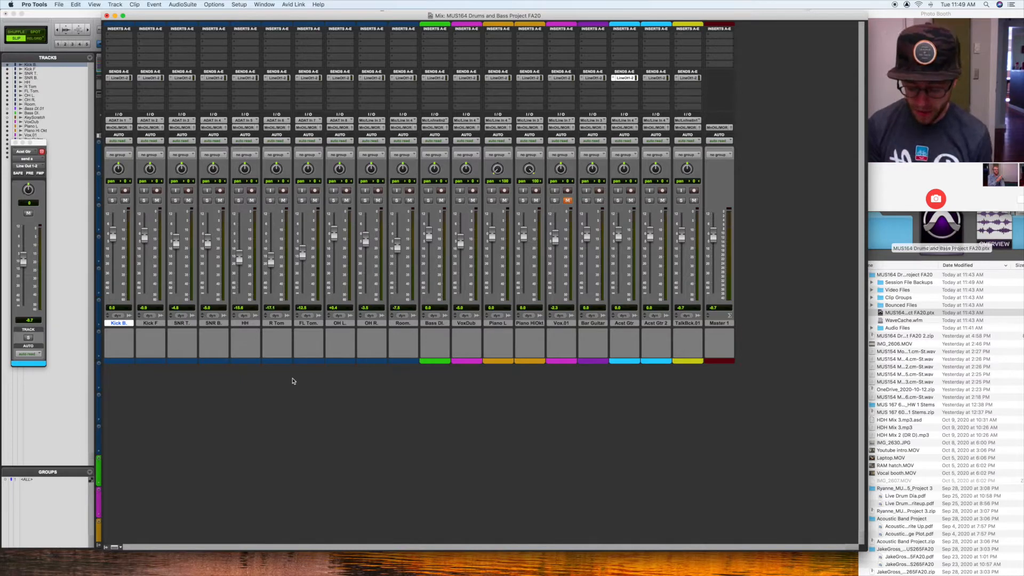
Step: Create nine stereo Aux Input tracks and move them between the talkback track and the master track
key("super+shift+n")
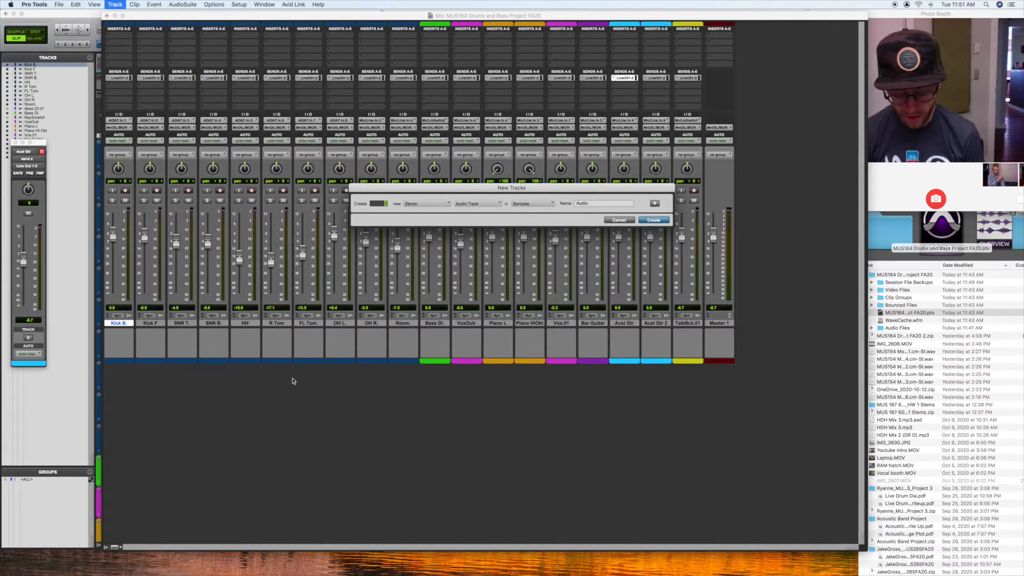
key("super+Down")
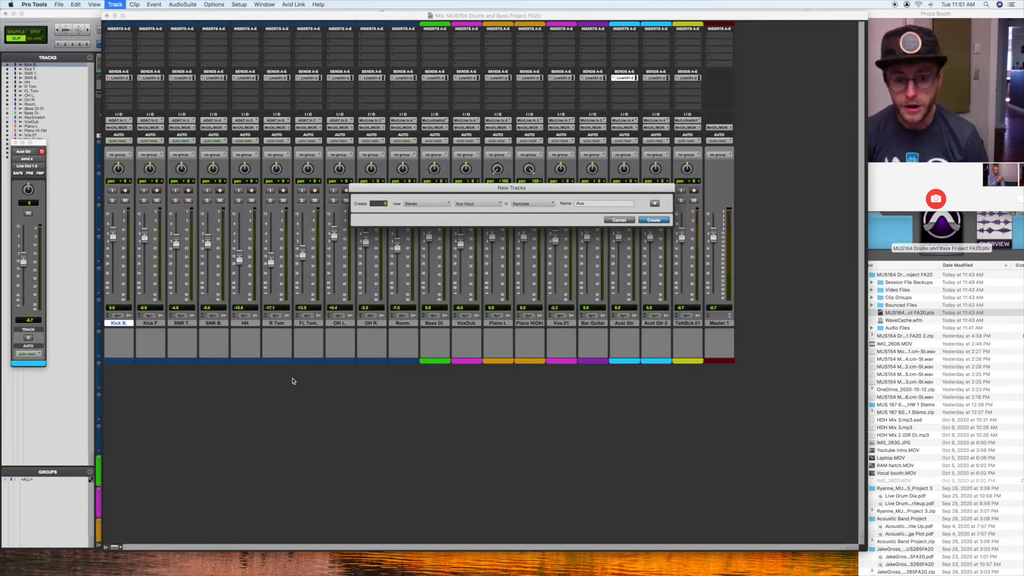
key("Return")
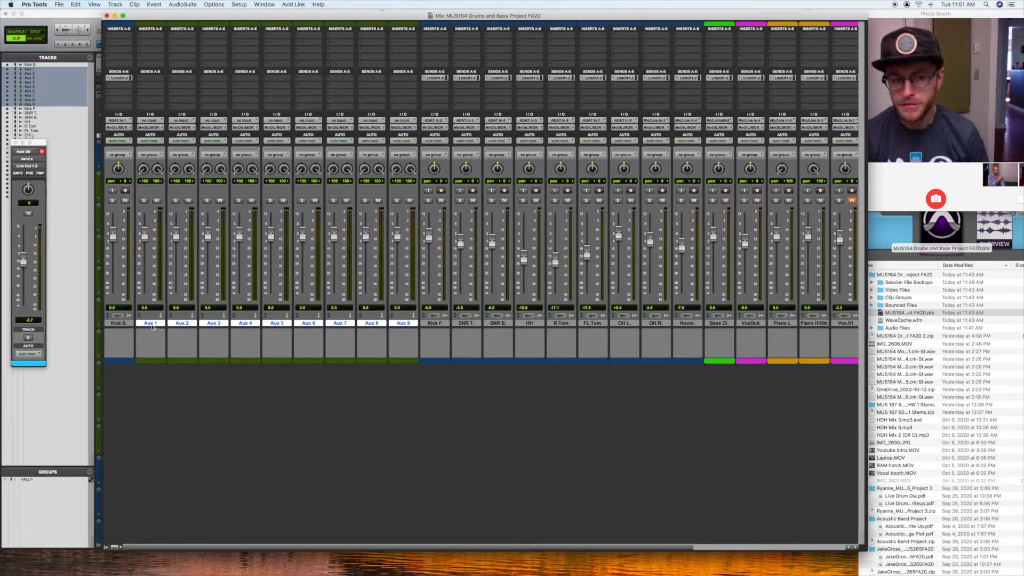
left_click_drag(152, 328, 784, 357)
scroll(640, 363, "right", 1)
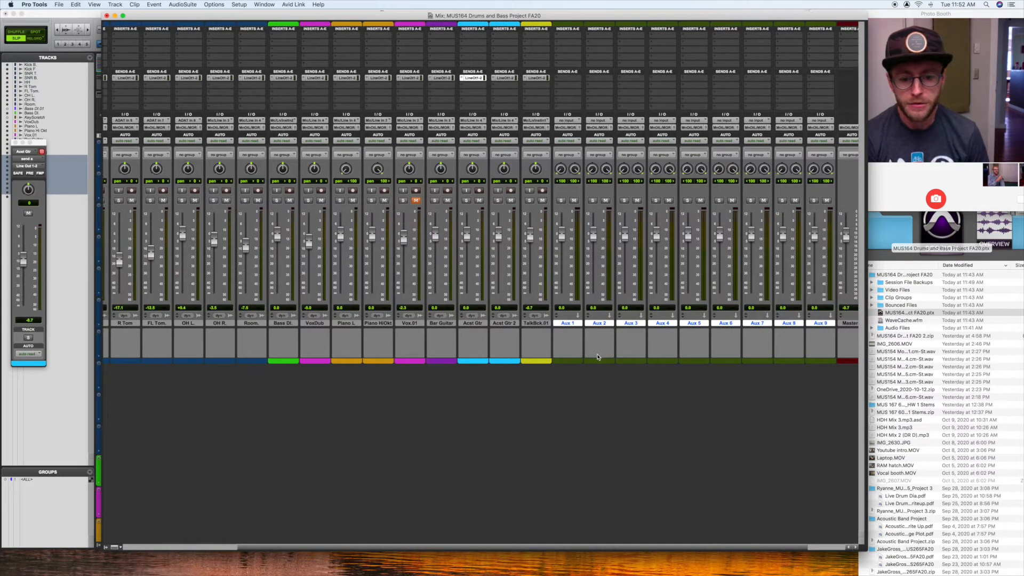
Step: Hide the TalkBck.01 track from the mixer
left_click(530, 323)
right_click(529, 323)
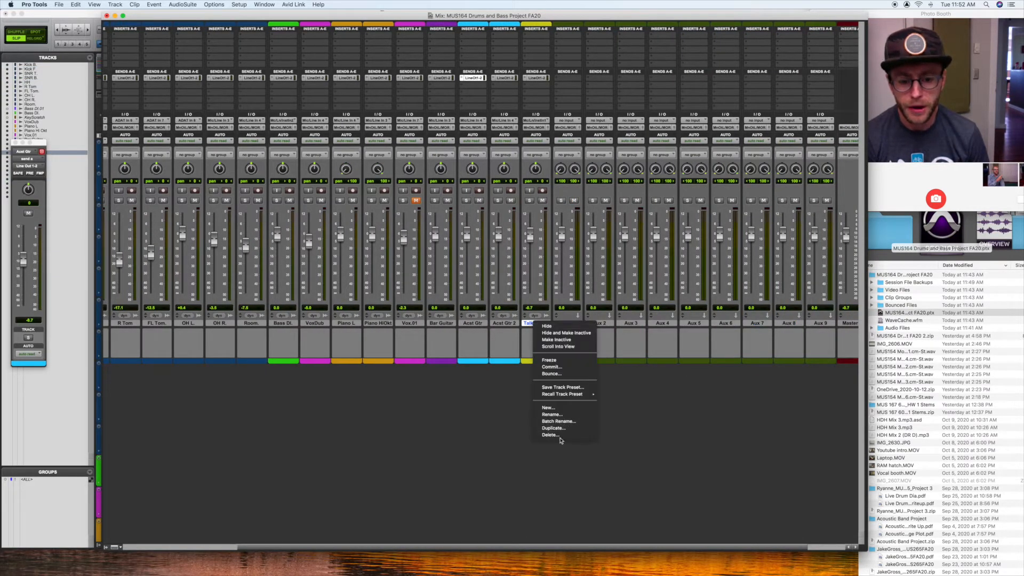
left_click(551, 327)
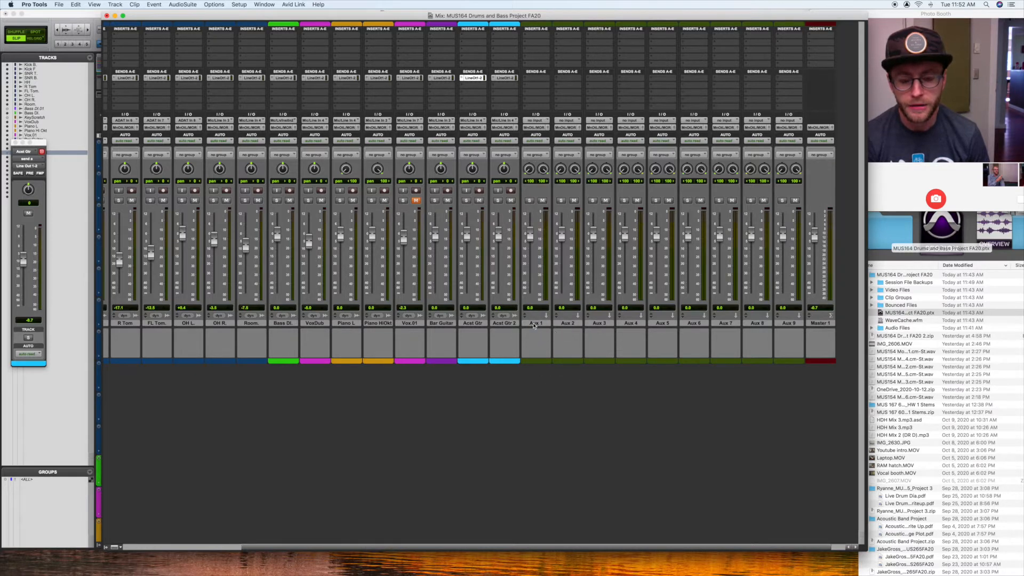
Step: Rename the Aux 1 track as Drum Sum
right_click(535, 326)
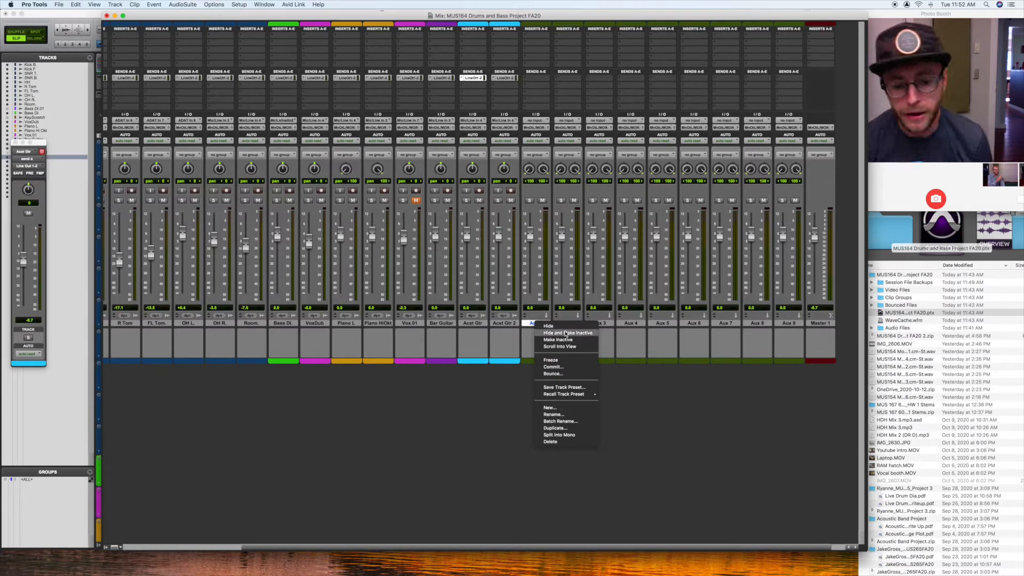
left_click(652, 399)
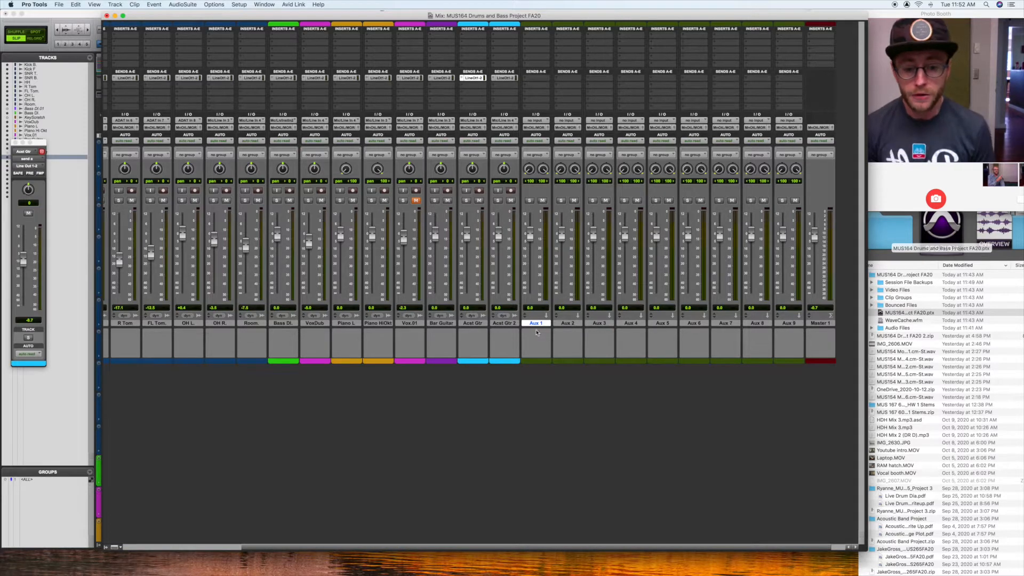
scroll(533, 332, "right", 2)
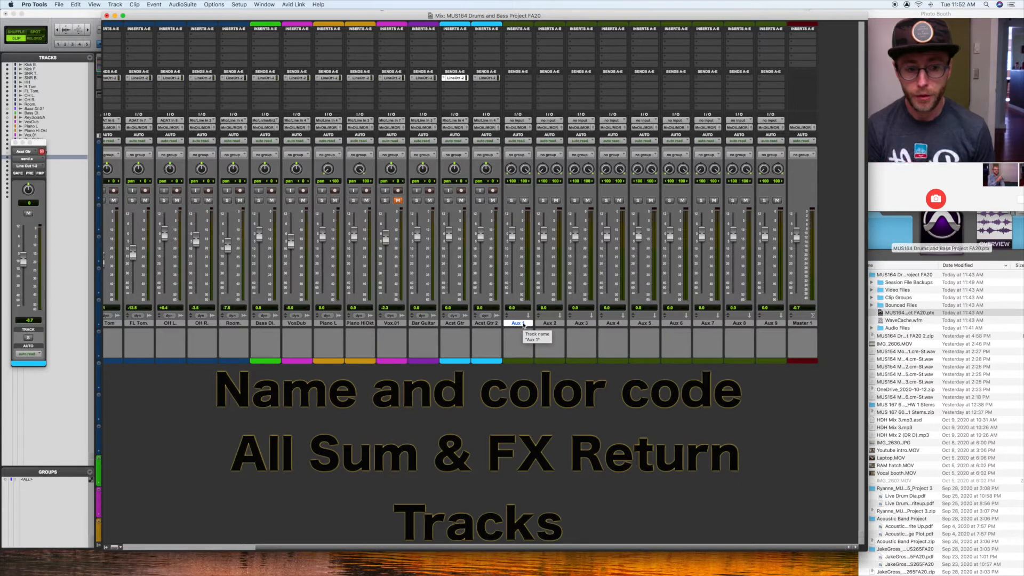
double_click(517, 323)
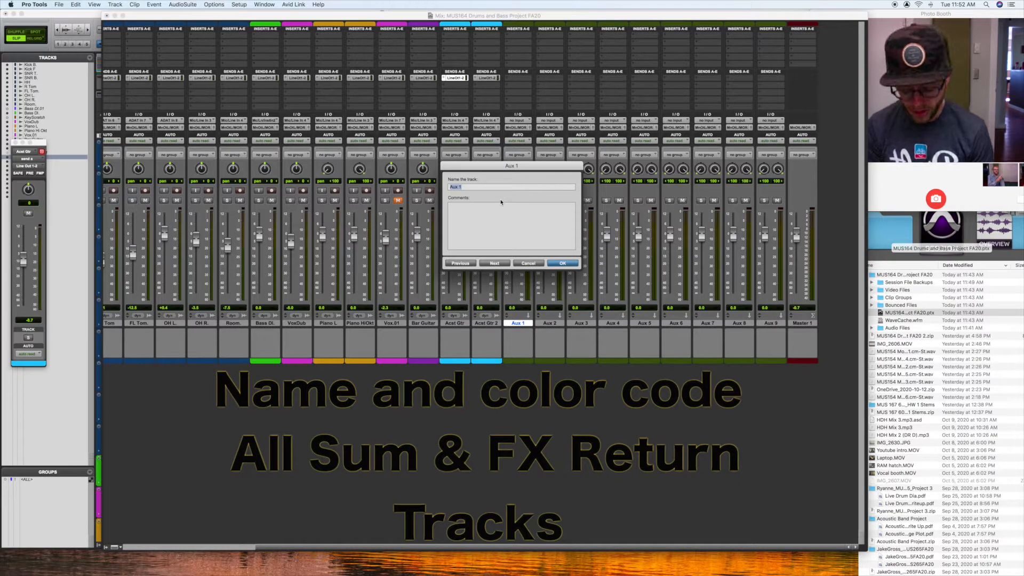
type("Drum S")
type("um")
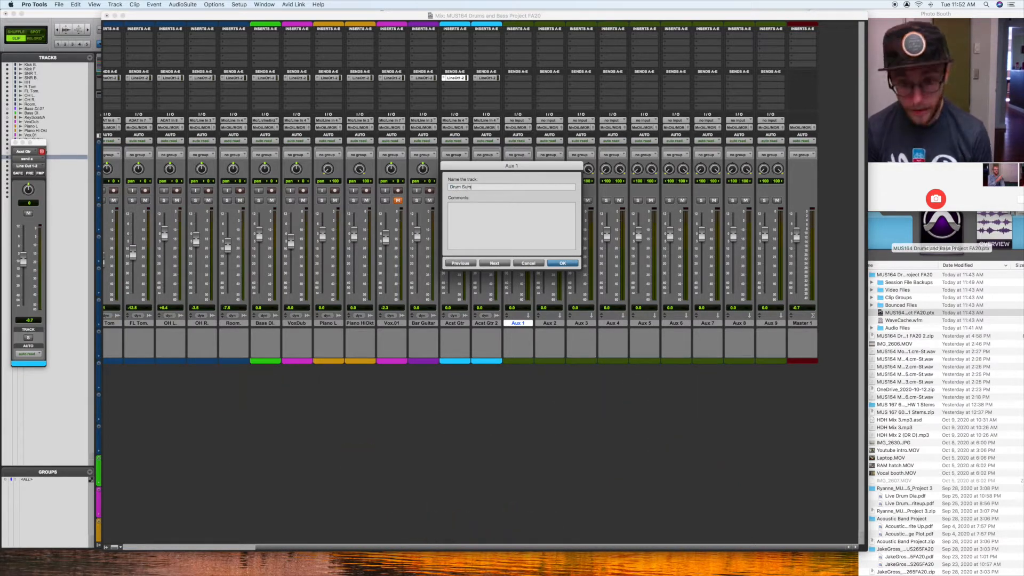
left_click(495, 263)
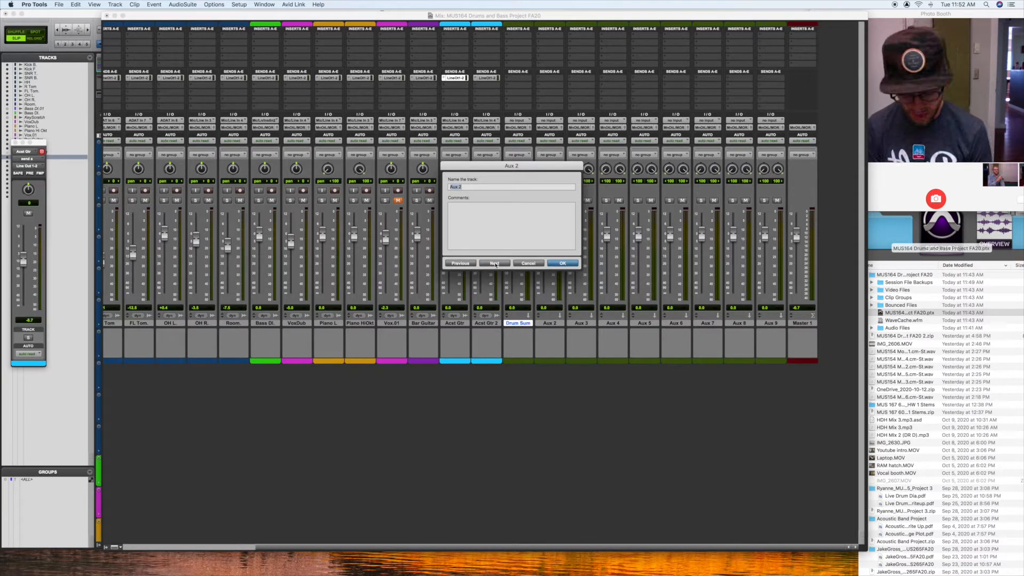
Step: Rename Aux 2 as Bass Sum and Aux 3 as Gtr Sum
type("Bass Su")
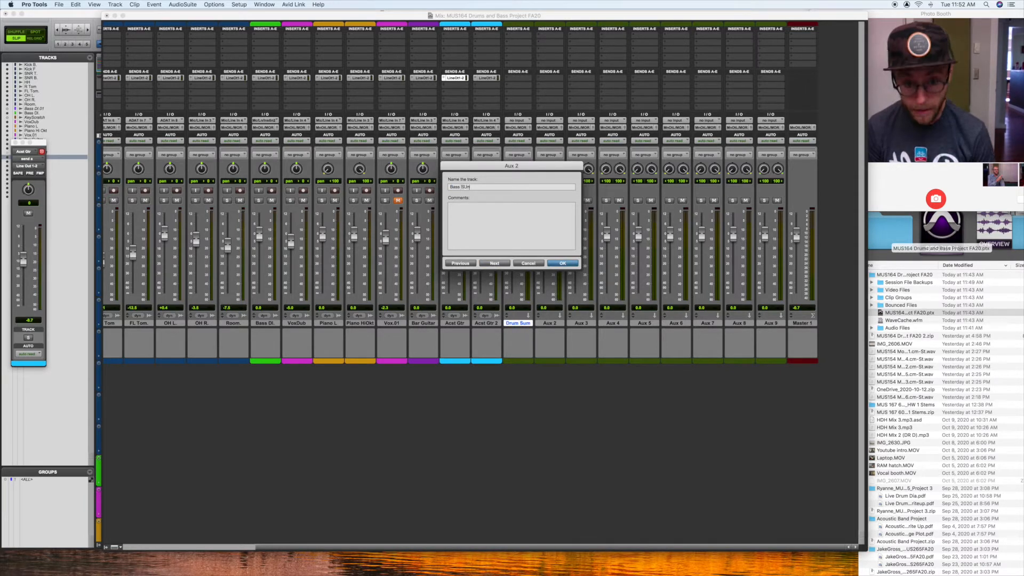
type("m")
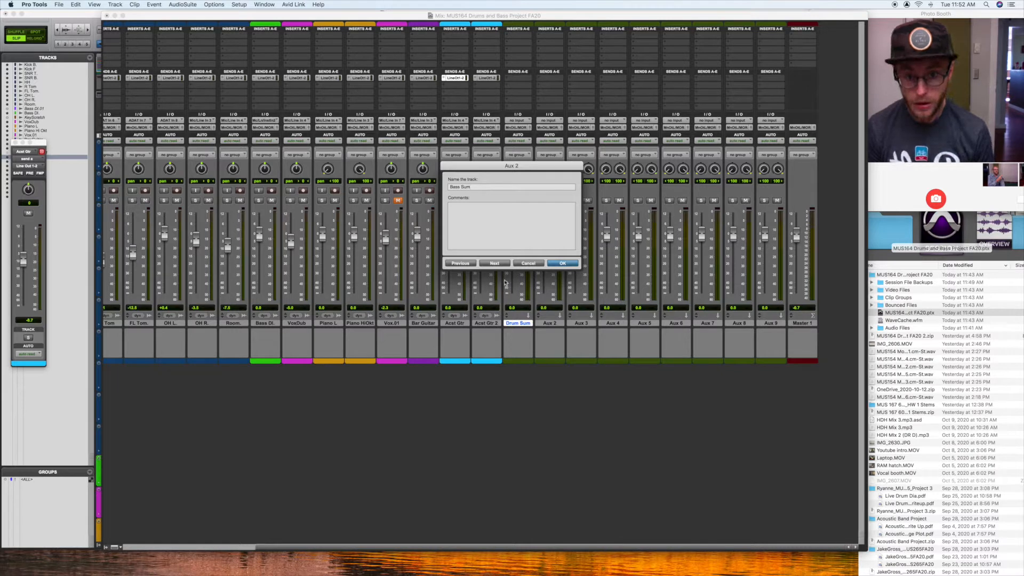
left_click(500, 263)
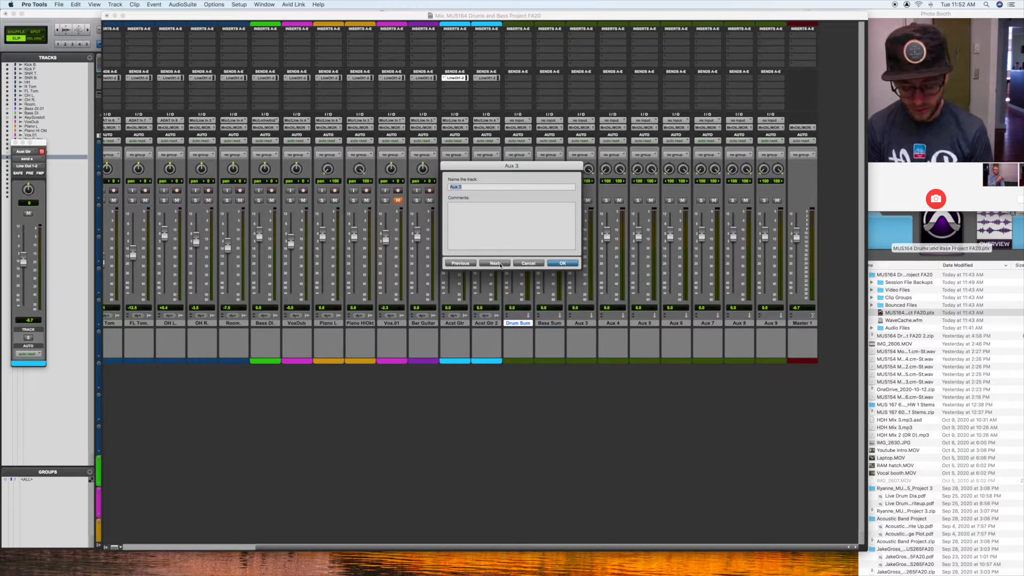
type("G")
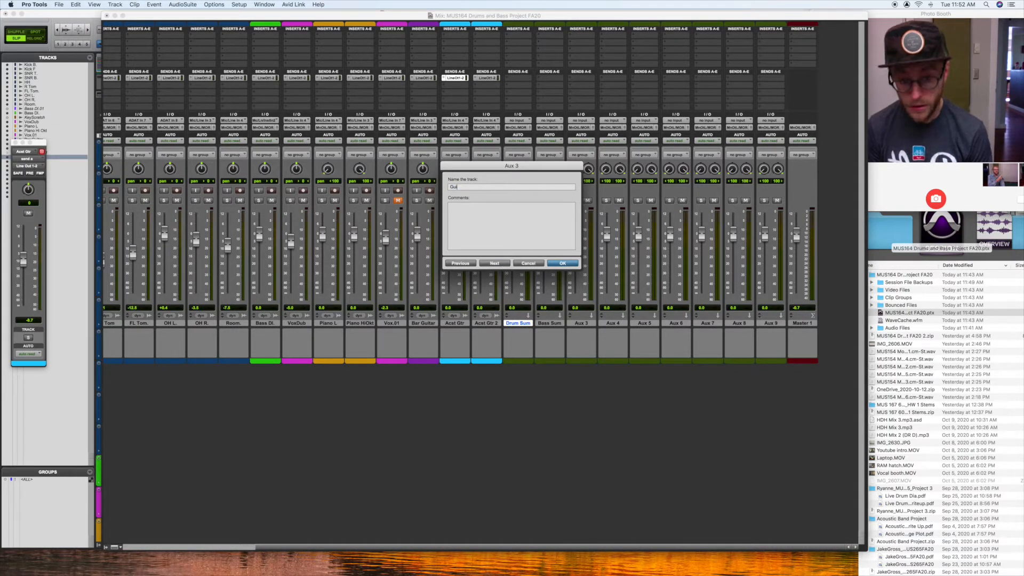
type("tr Sum")
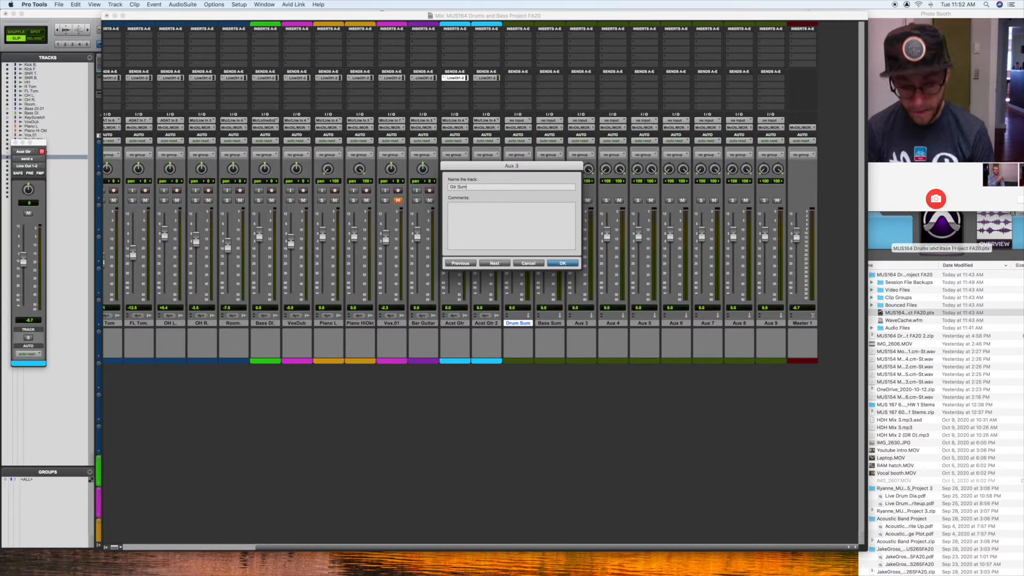
left_click(495, 264)
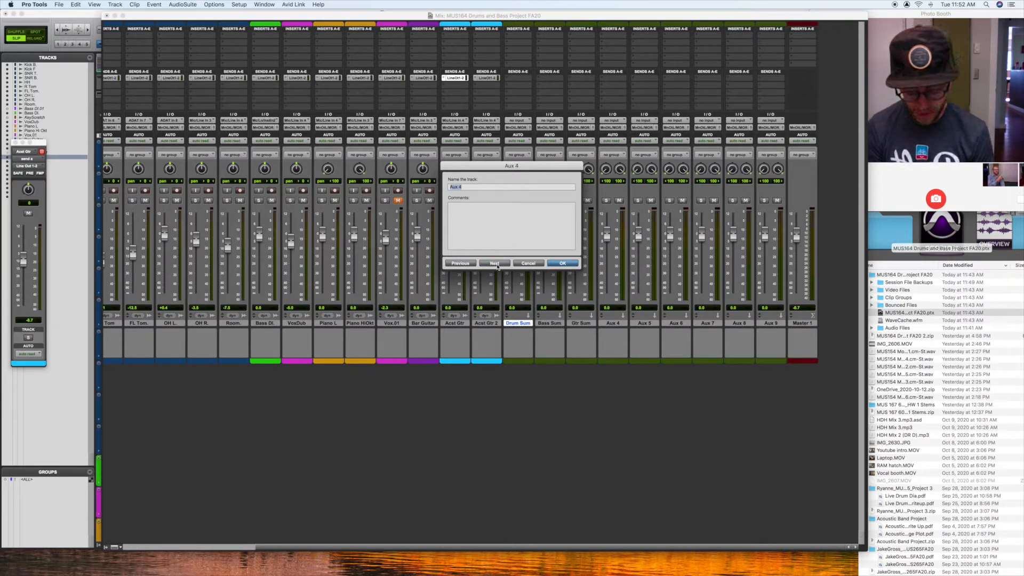
Step: Rename Aux 4 as Piano Sum and Aux 5 as Vox Sum
type("Piano Sum")
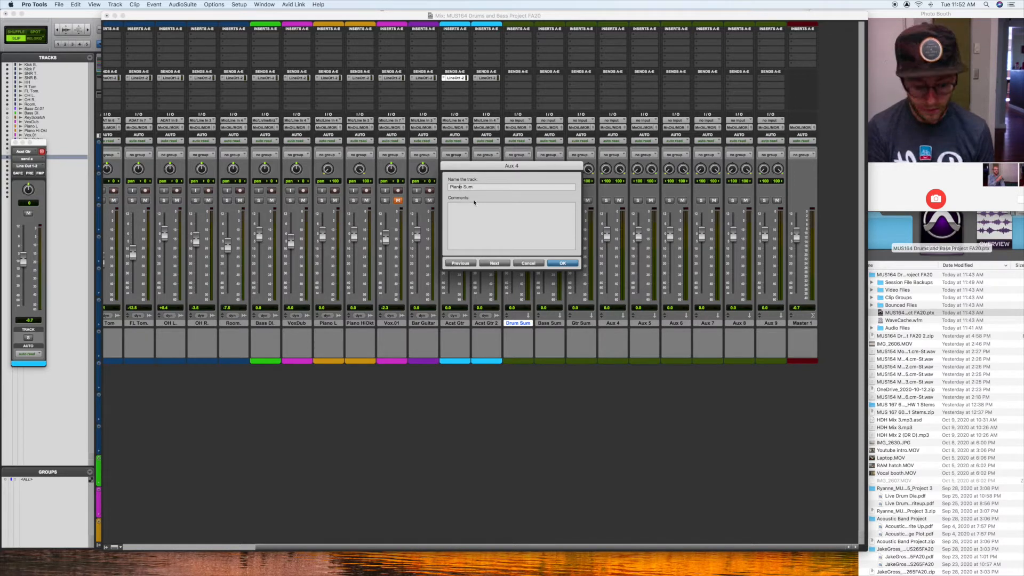
left_click(483, 264)
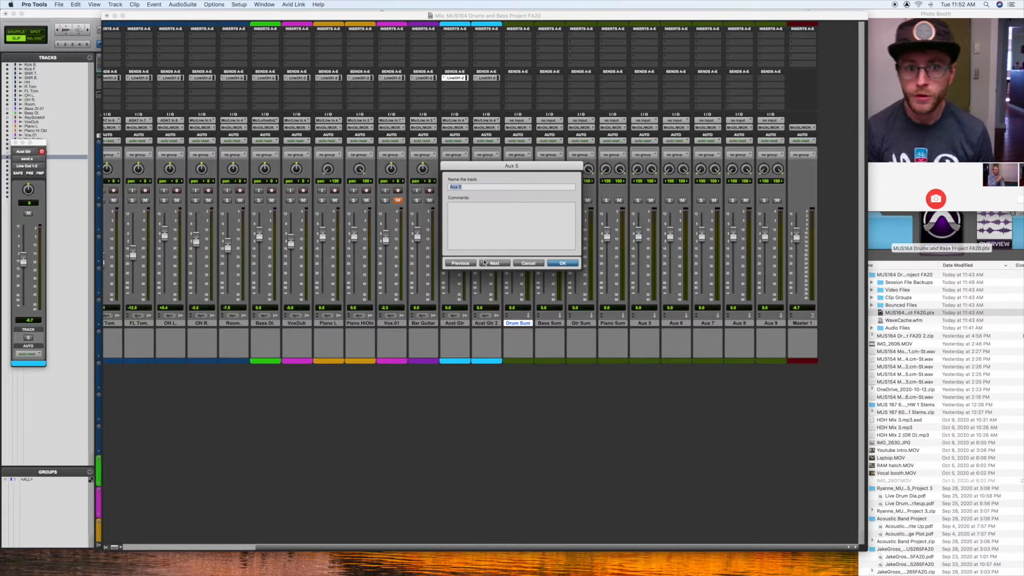
type("Vo")
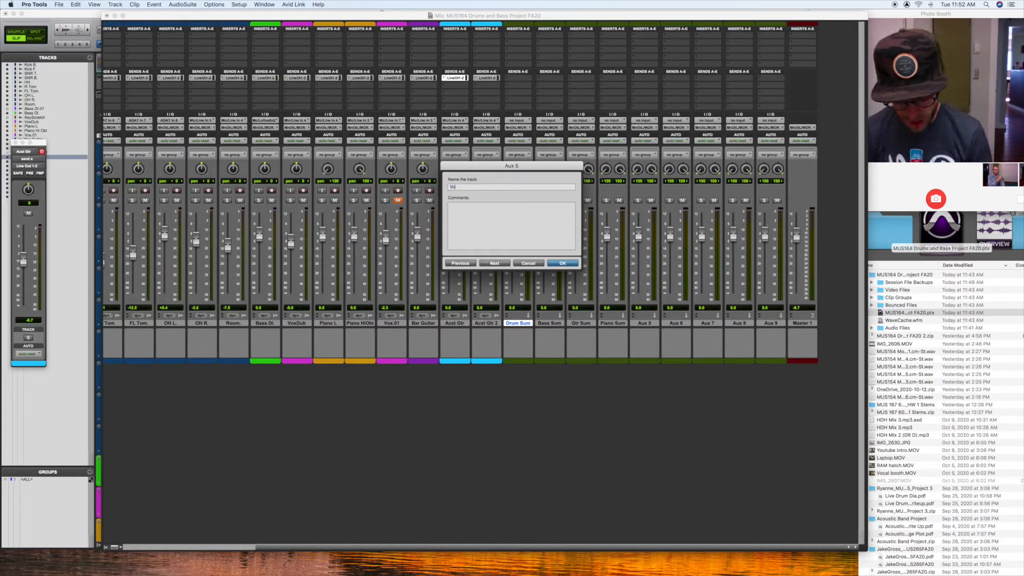
type("x S")
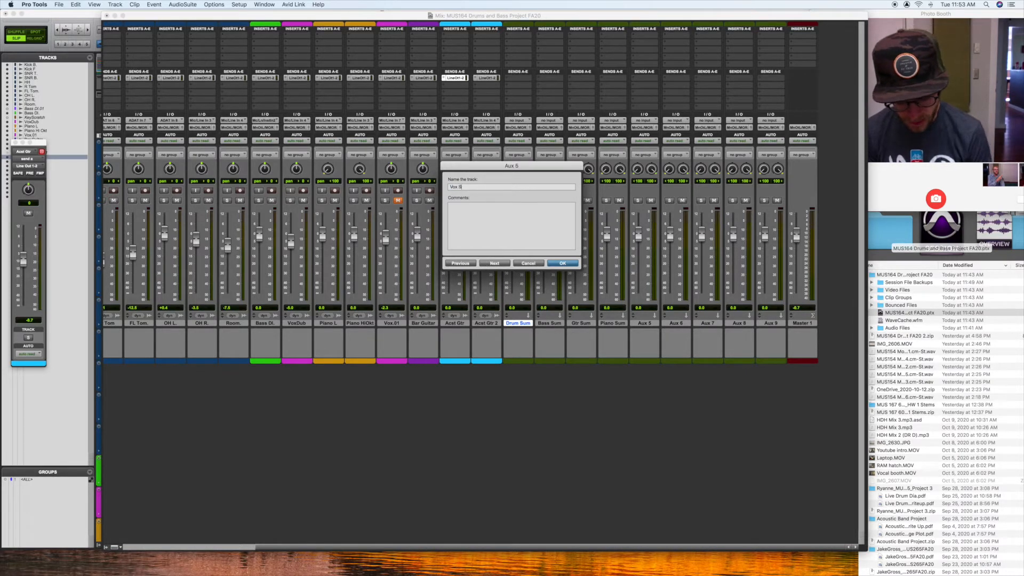
type("um")
left_click(494, 263)
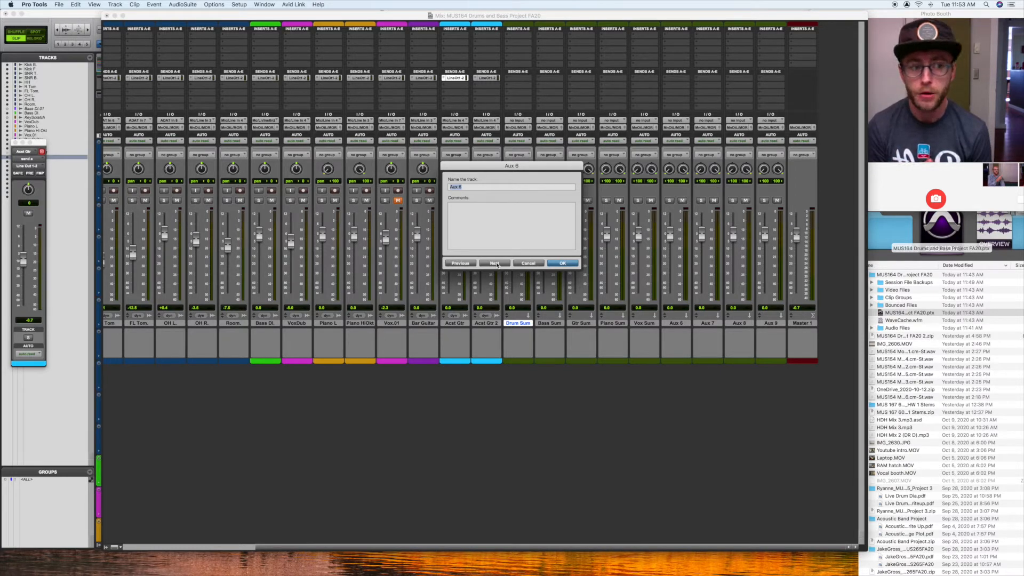
Step: Rename the reverb return tracks, Aux 6 as Long Verg and Aux 7 as SHort Verb
type("Long")
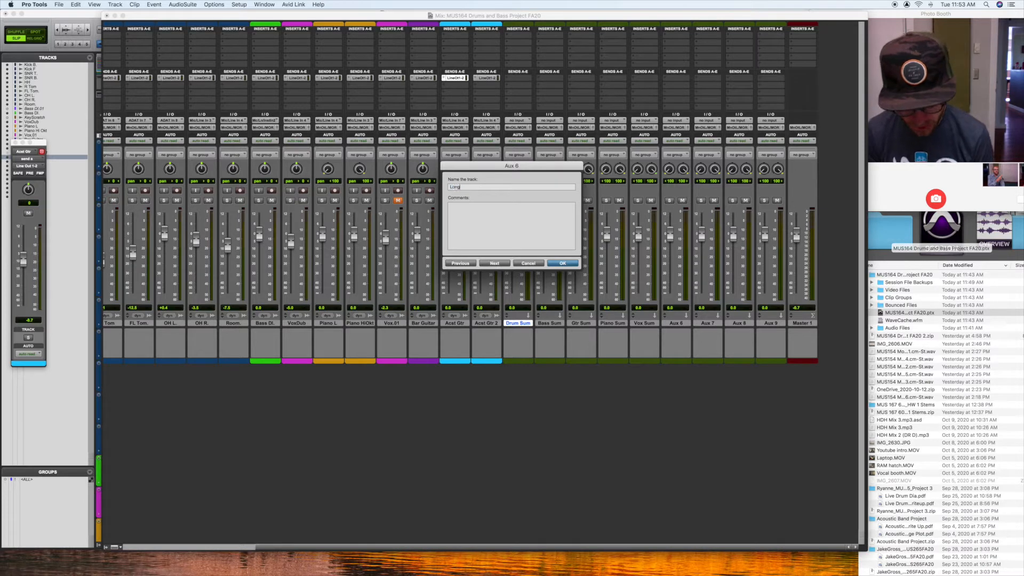
type(" Verg")
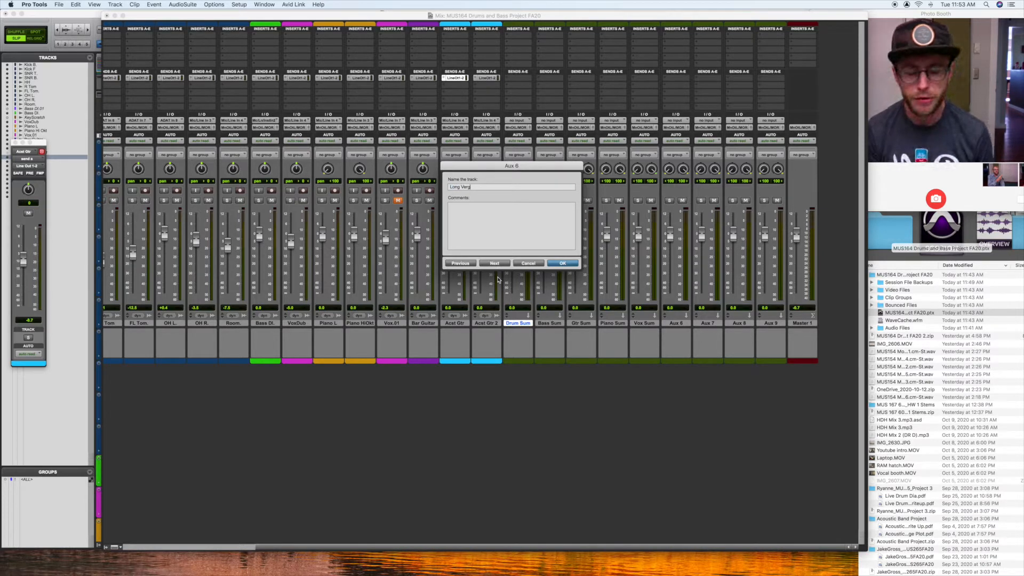
left_click(494, 263)
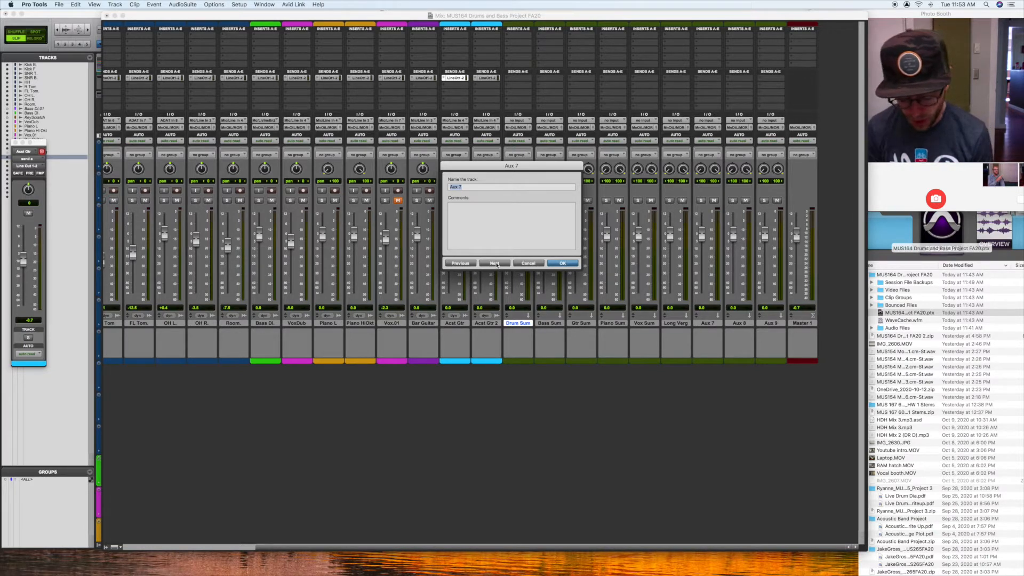
type("SHort Verb")
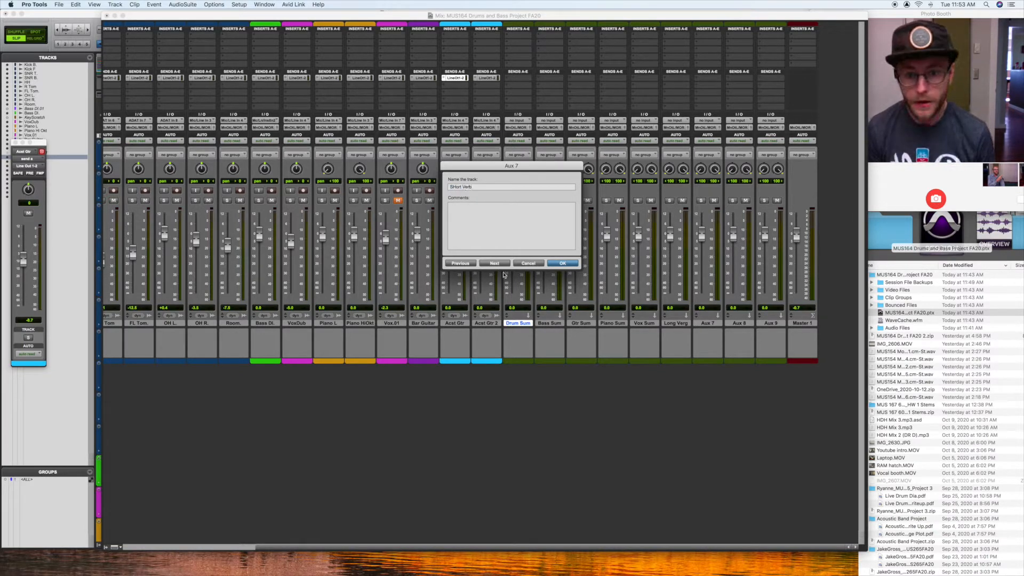
left_click(494, 263)
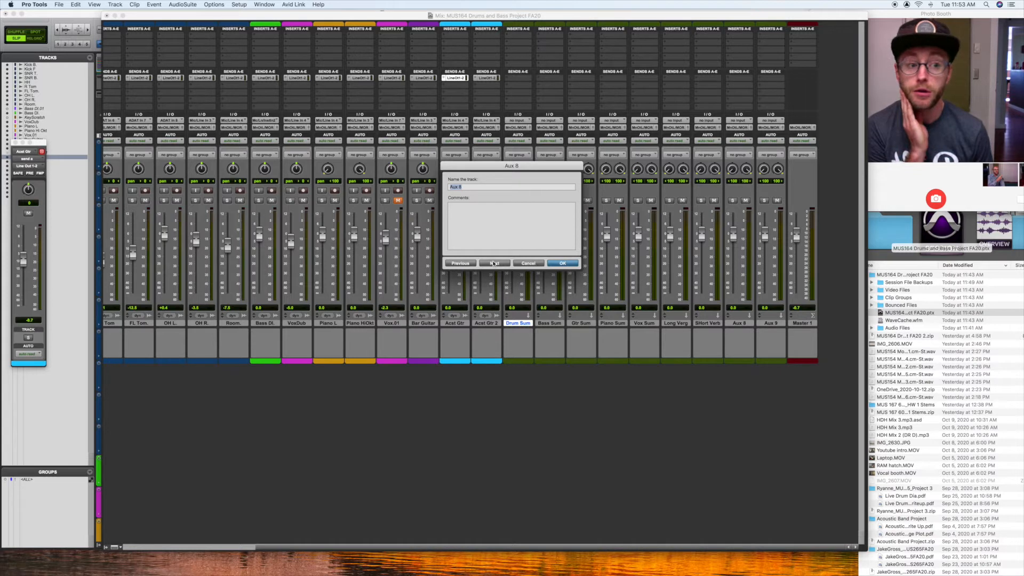
Step: Rename the Aux 8 track as Delay and the Aux 9 track as Sub Mix
type("Delay")
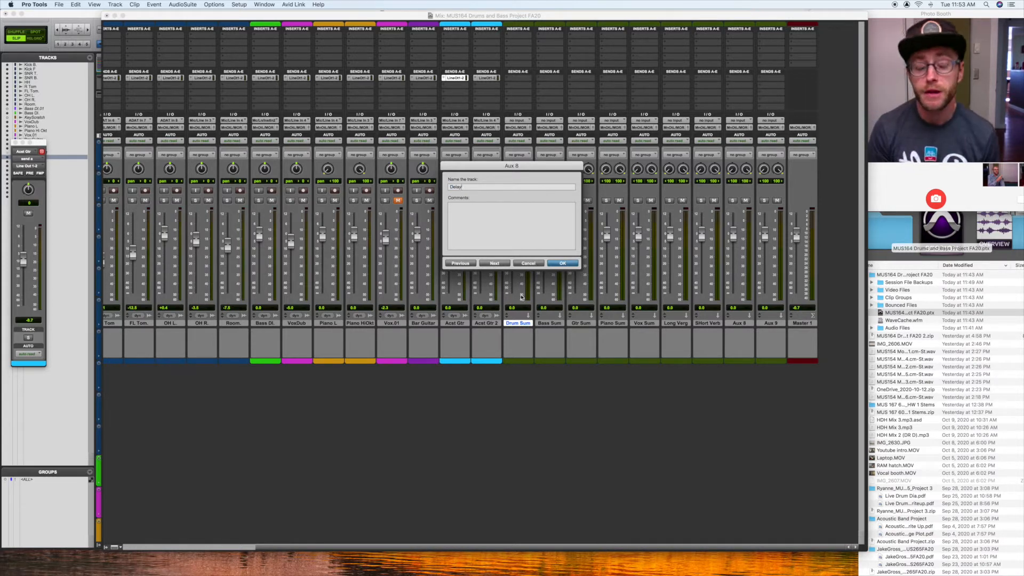
left_click(493, 263)
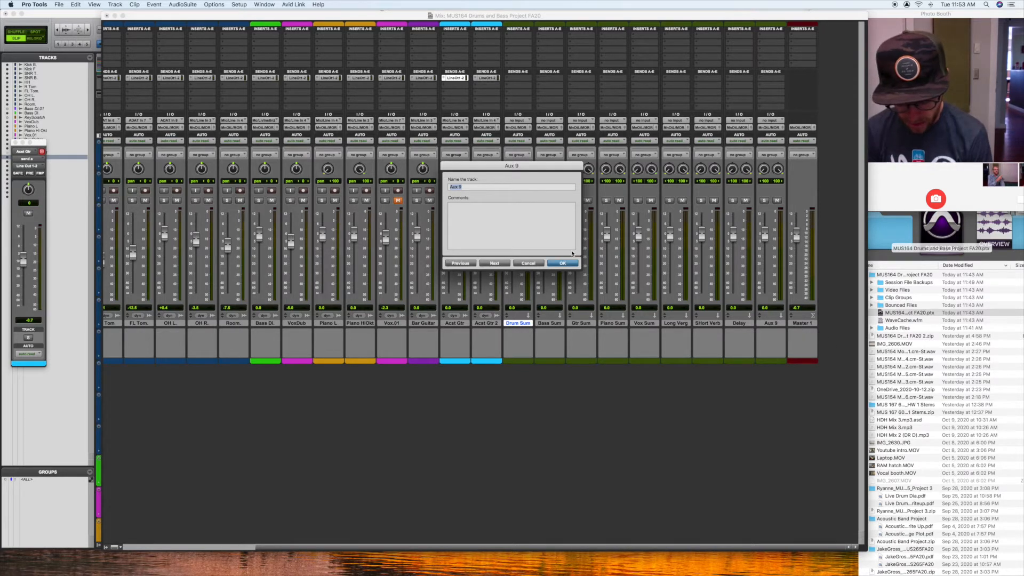
type("S")
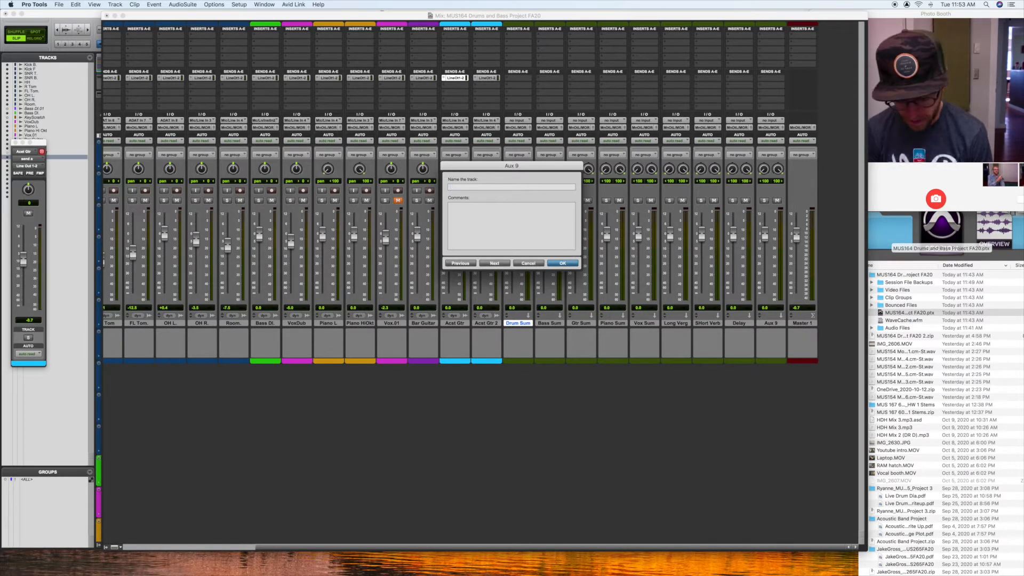
type("ub Mix")
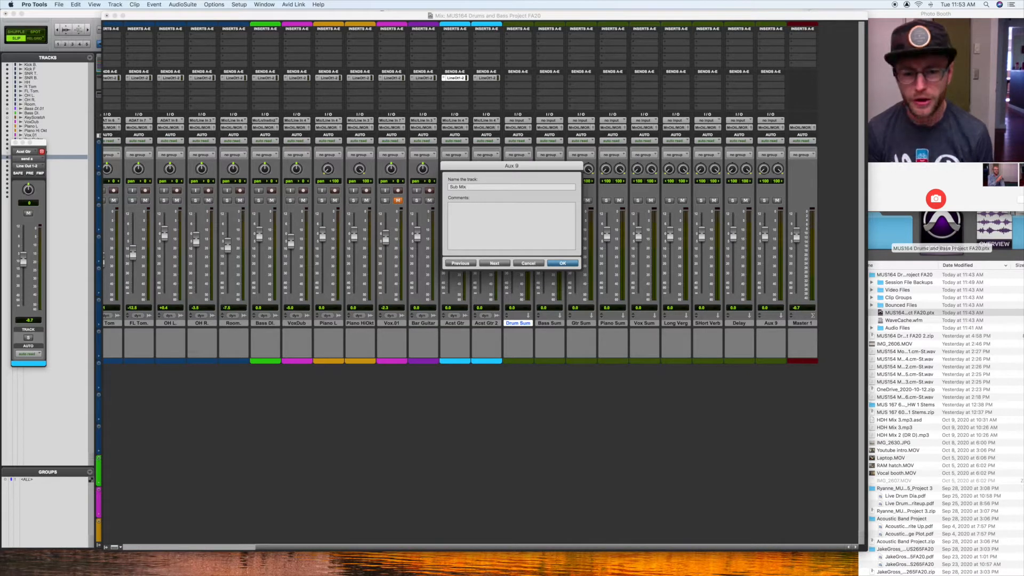
left_click(569, 264)
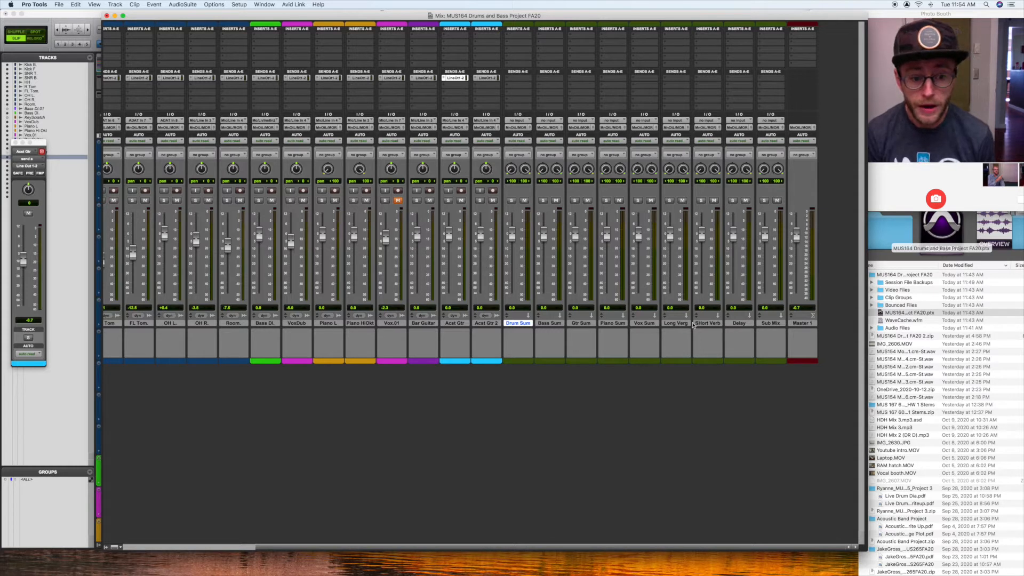
Step: Change the track color of Long Verg, SHort Verb and Delay to light blue
left_click(681, 324)
left_click(737, 323, "shift")
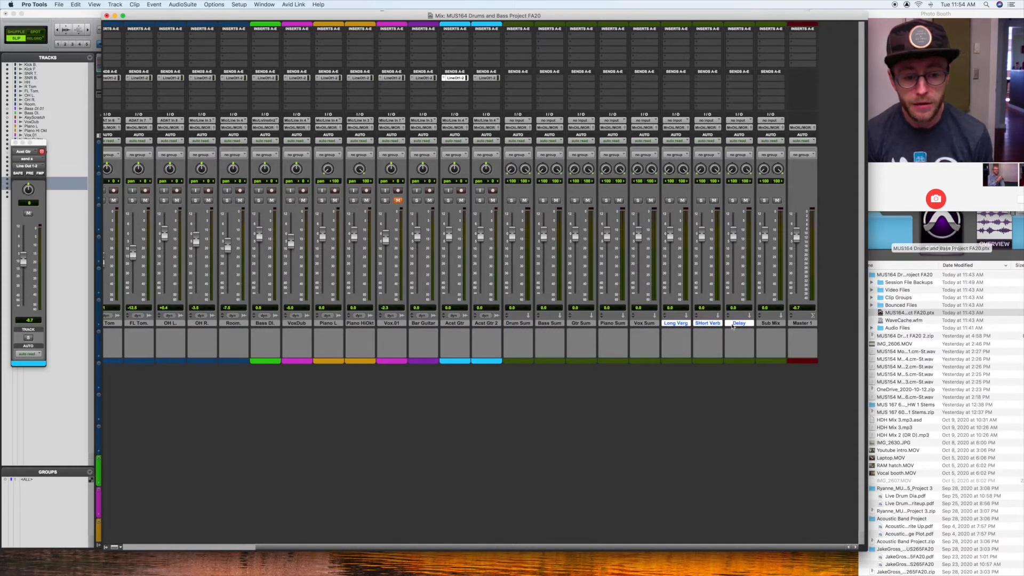
left_click(648, 324)
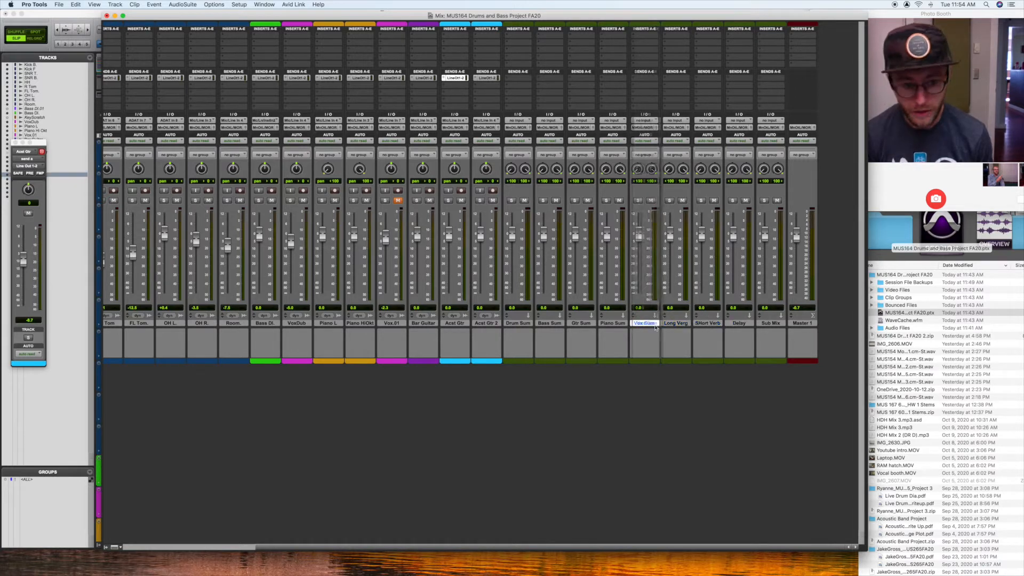
left_click(685, 326)
left_click(737, 324, "shift")
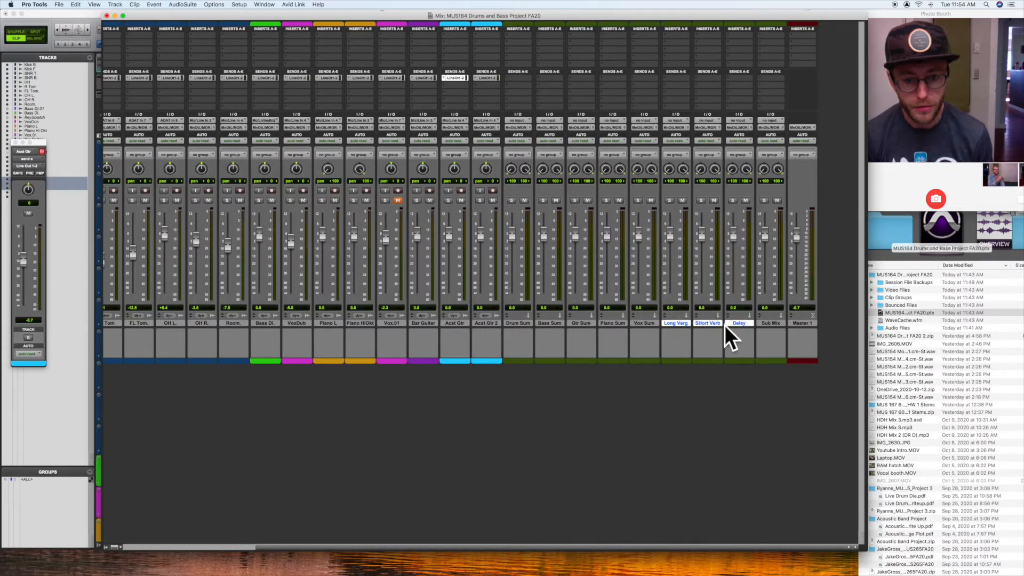
double_click(740, 361)
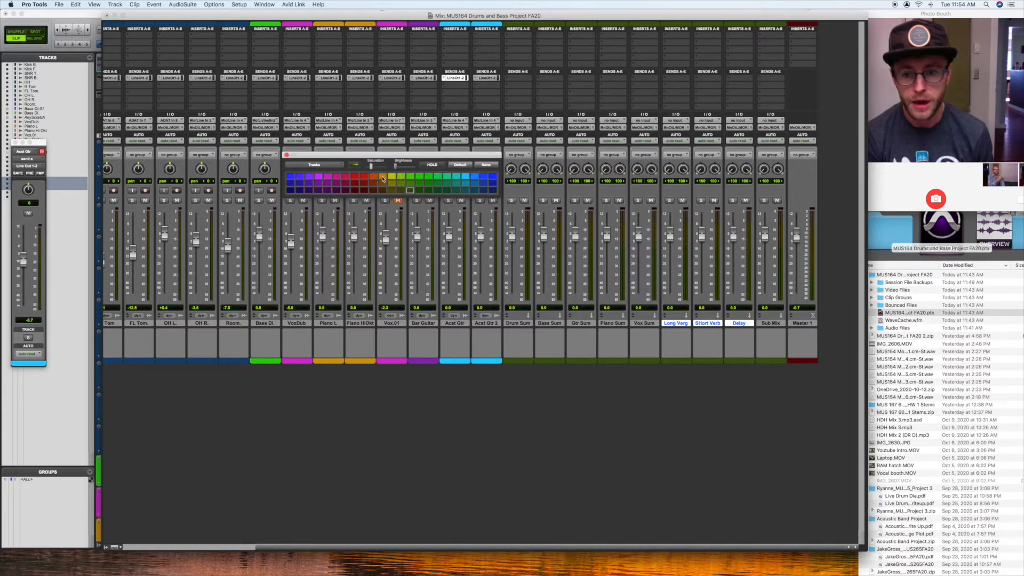
left_click(464, 177)
left_click(286, 154)
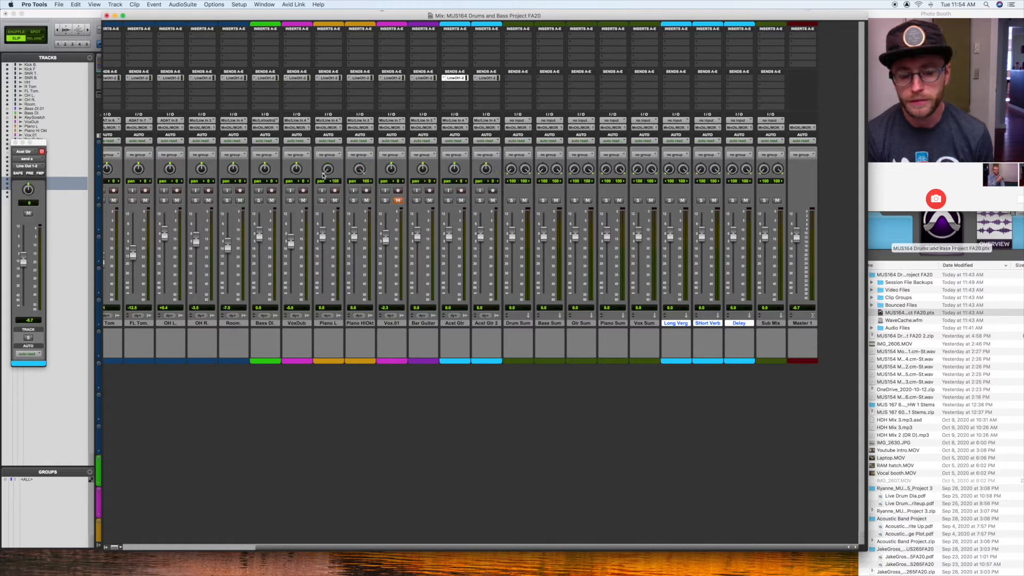
Step: Change the track color of the Sub Mix track to red
left_click(645, 322)
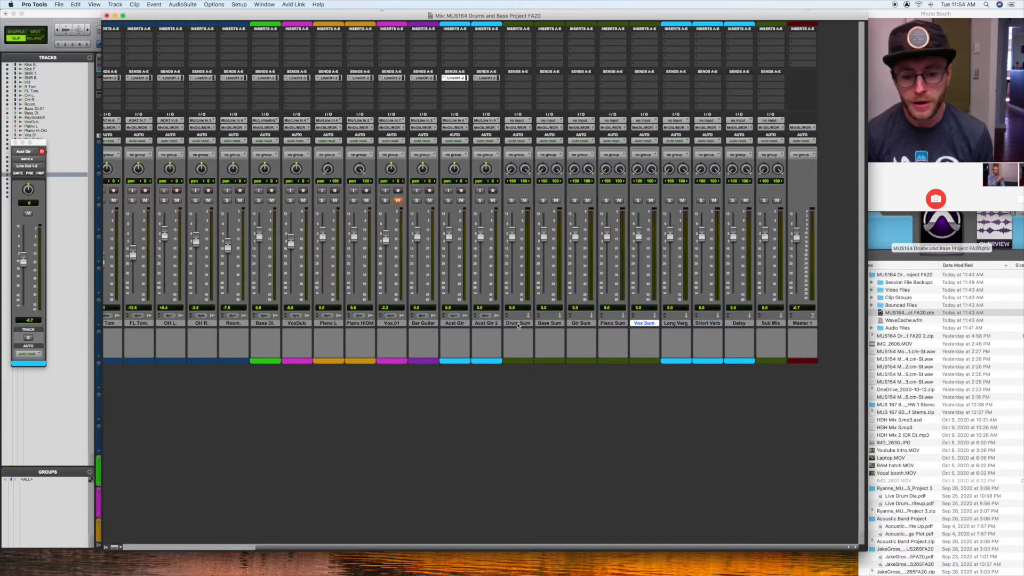
left_click(518, 323)
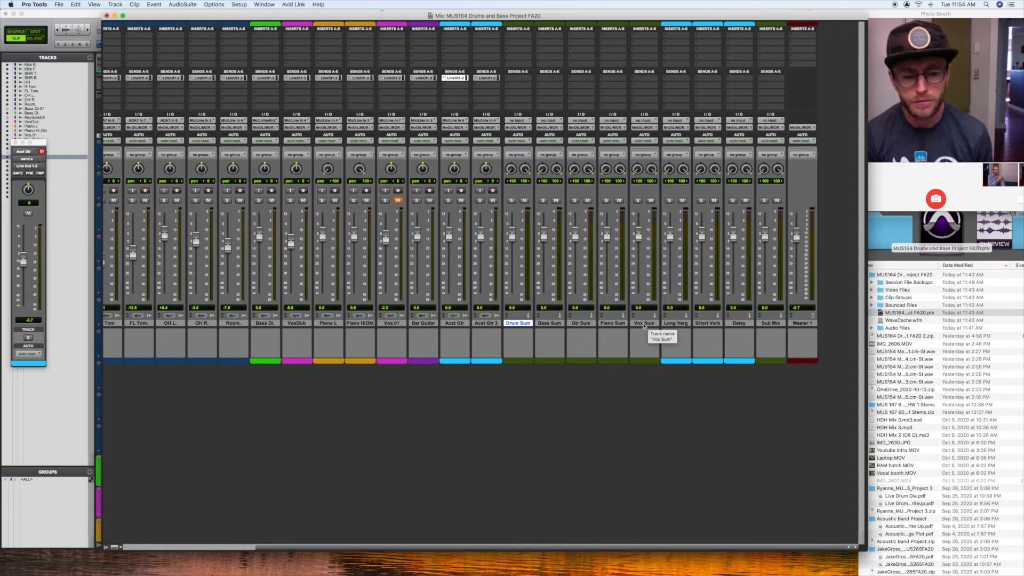
left_click(770, 323)
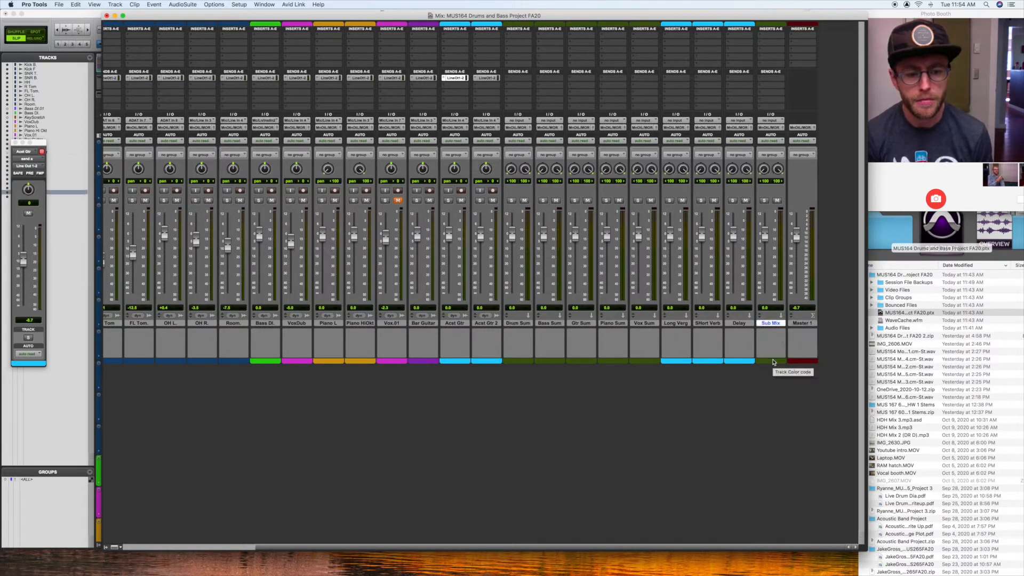
double_click(774, 362)
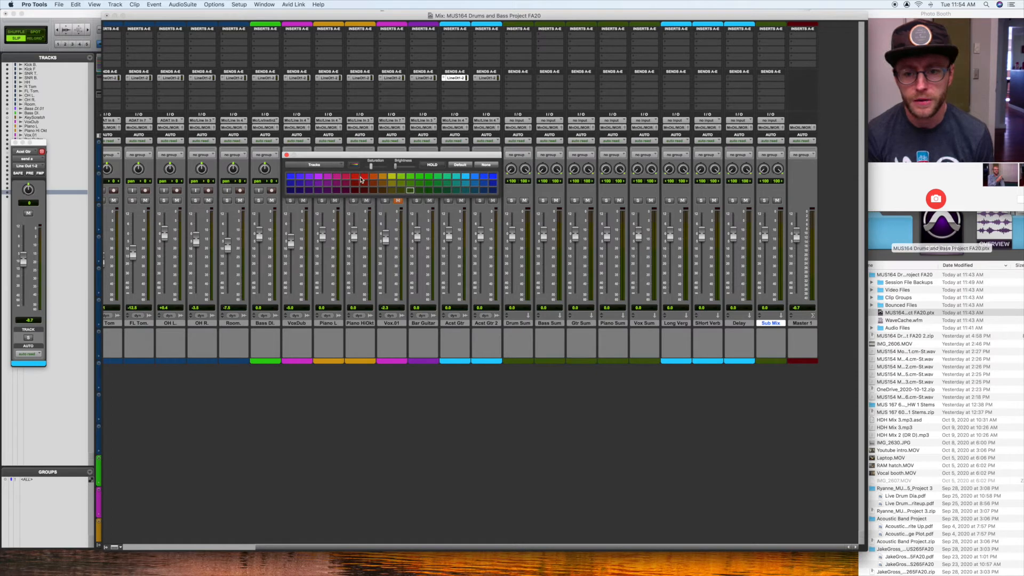
left_click(363, 177)
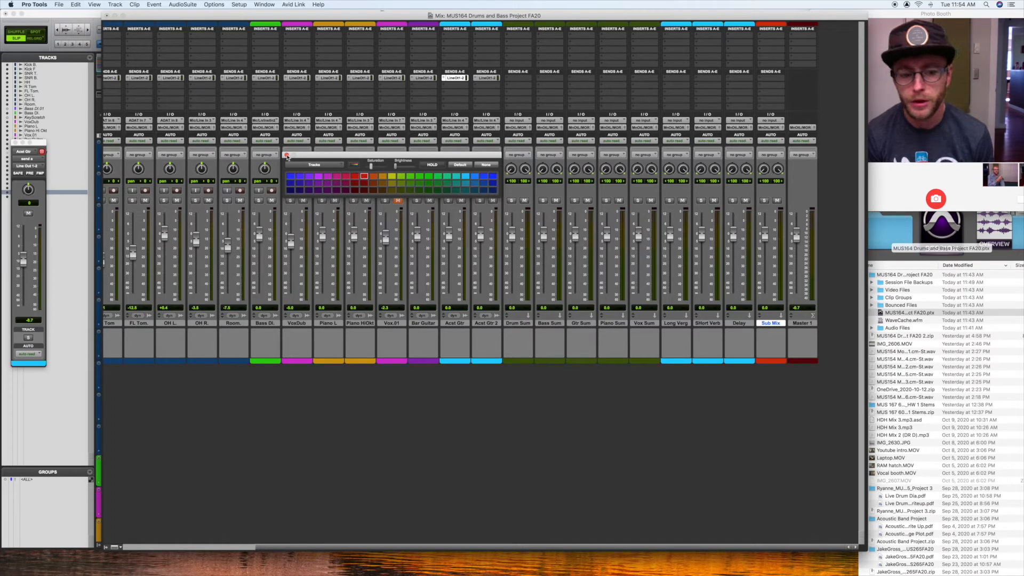
left_click(286, 155)
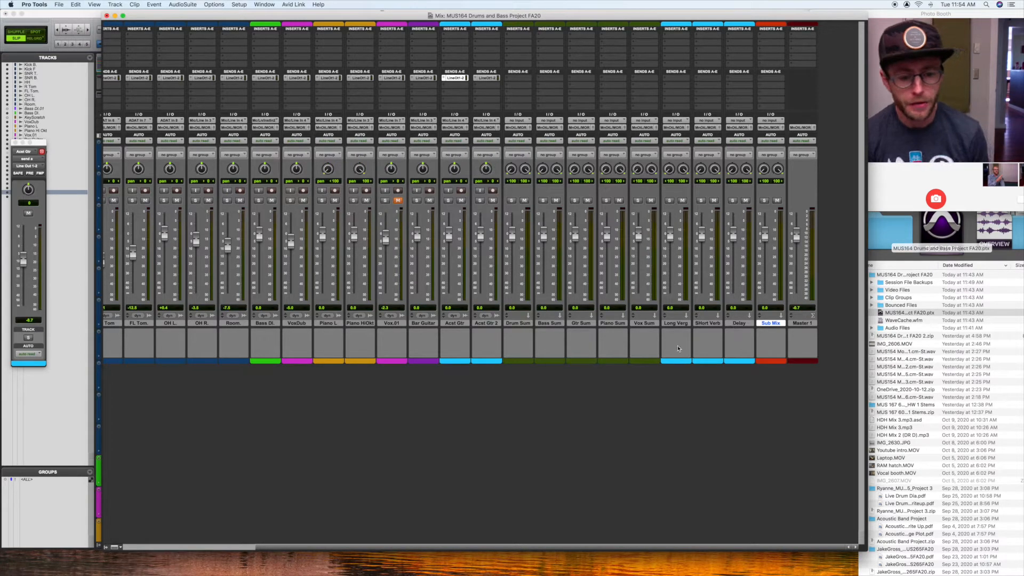
Step: Change the track color of Acst Gtr and Acst Gtr 2 to yellow-green
scroll(641, 344, "left", 4)
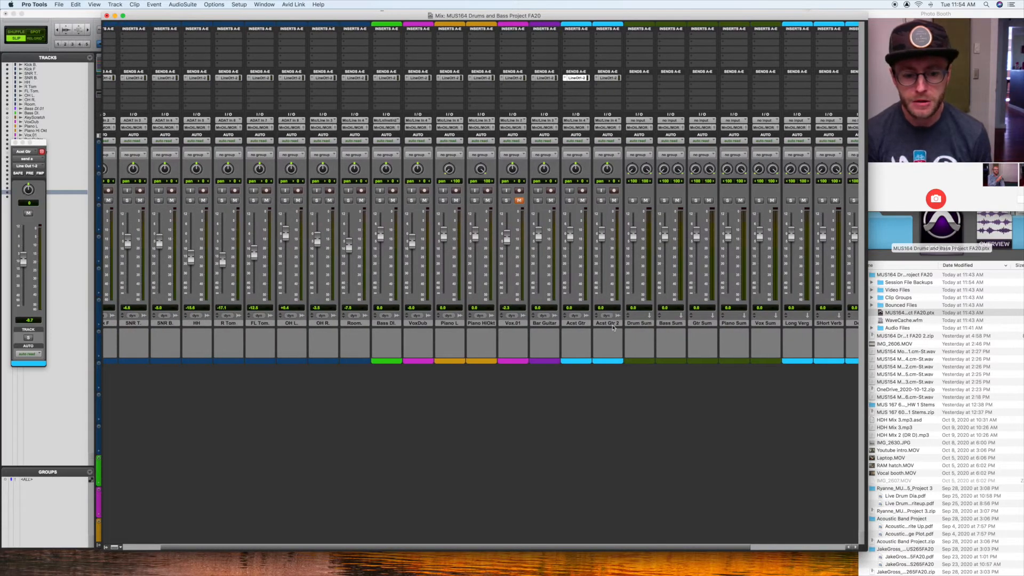
left_click(550, 323)
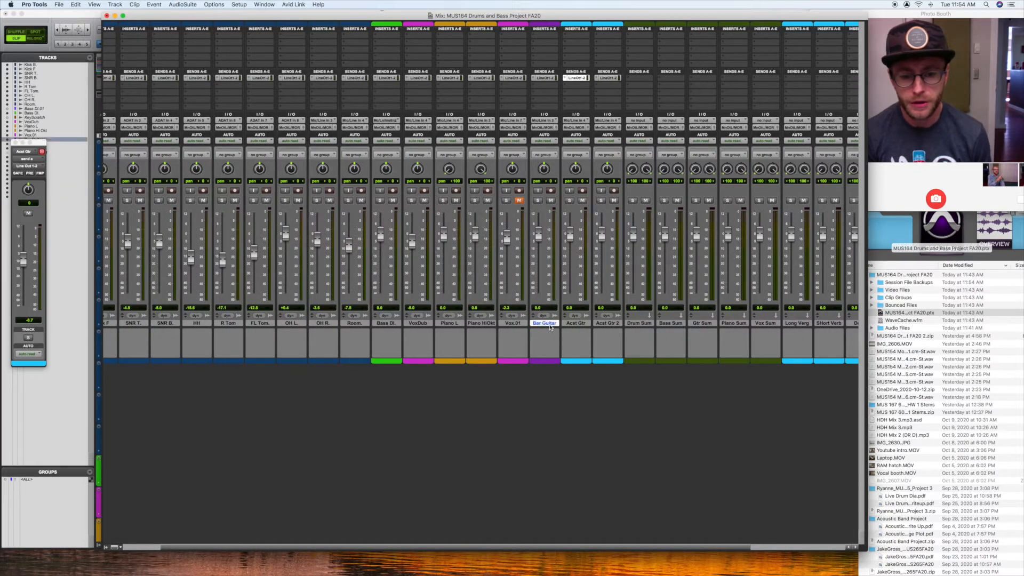
left_click(611, 324)
left_click(574, 324, "shift")
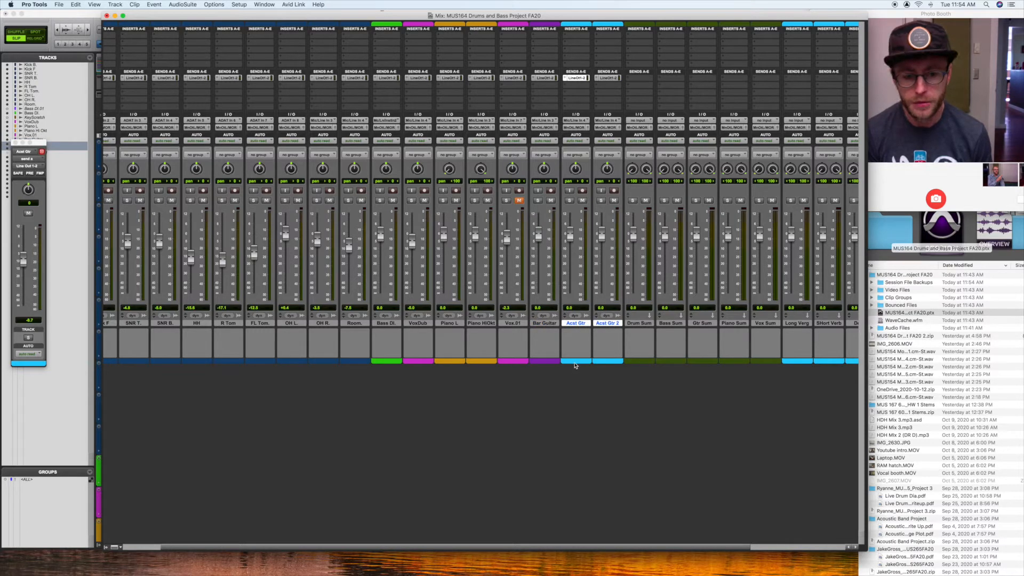
double_click(577, 361)
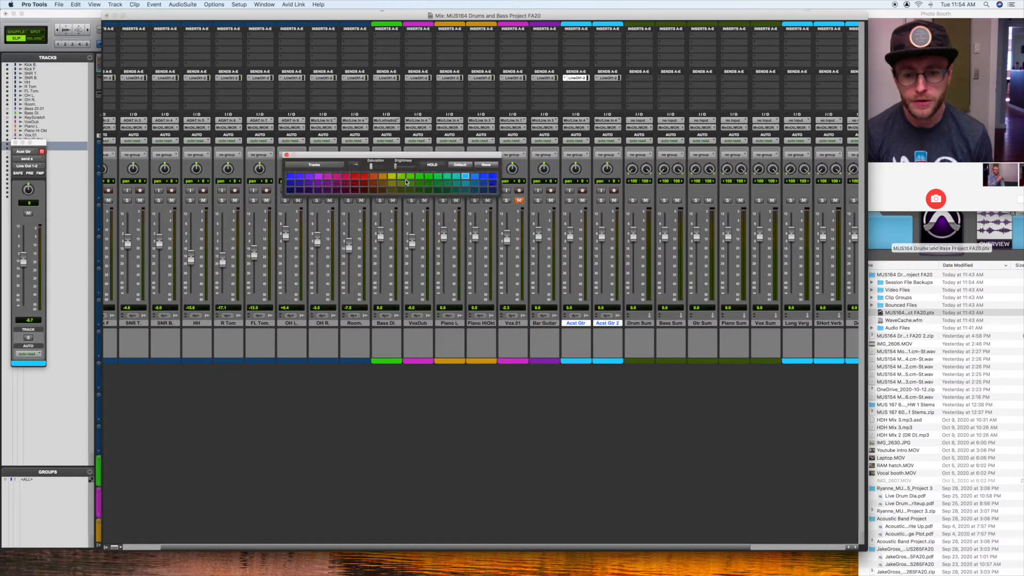
left_click(402, 180)
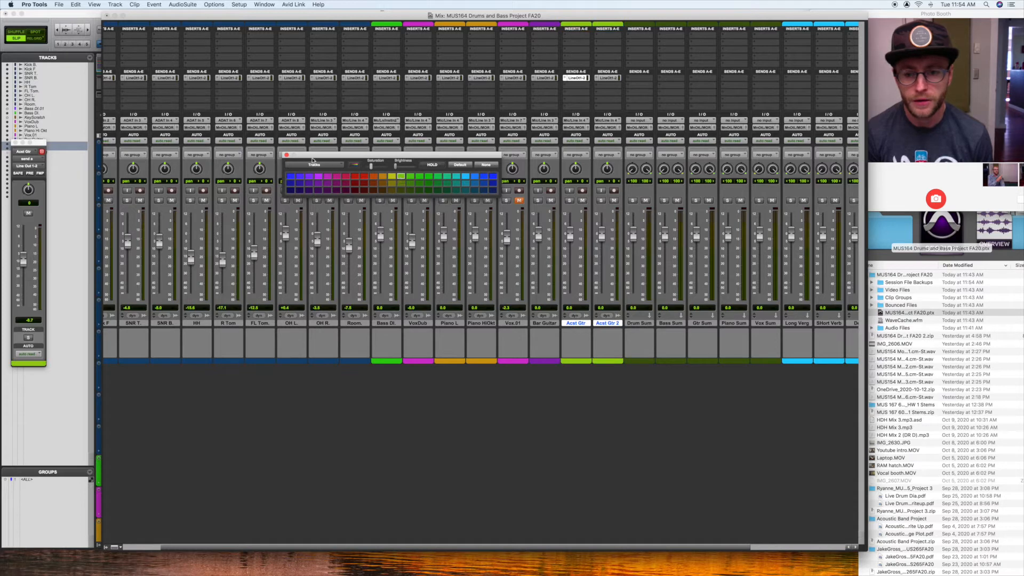
left_click(286, 155)
Step: Change the track color of the Bar Guitar track to bright green
double_click(540, 363)
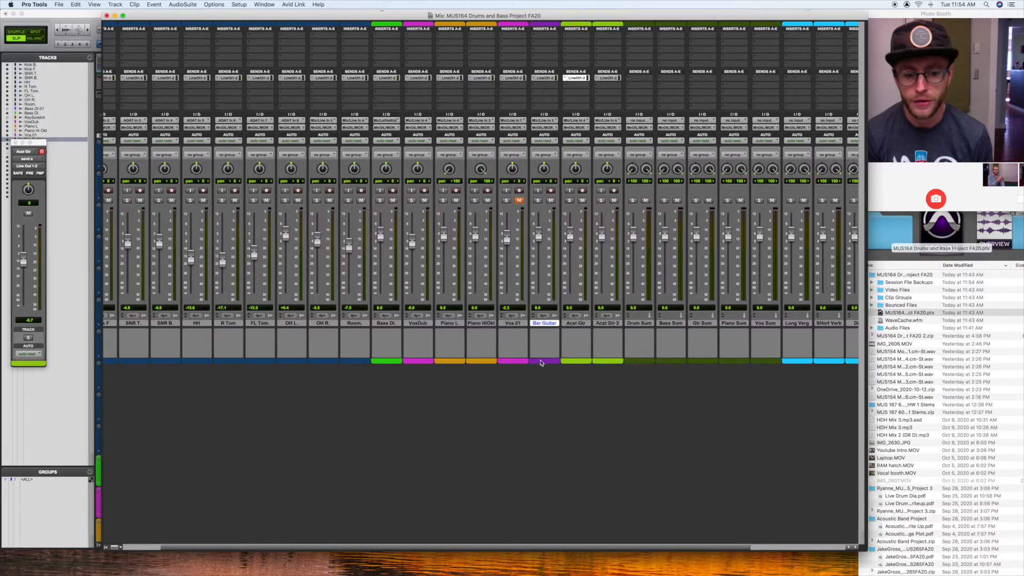
left_click(416, 177)
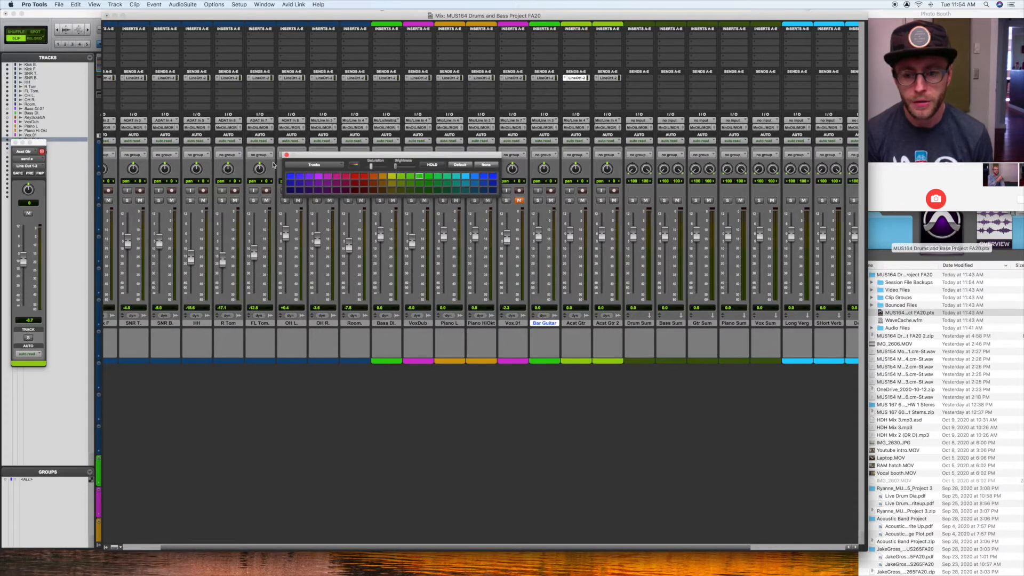
left_click(286, 155)
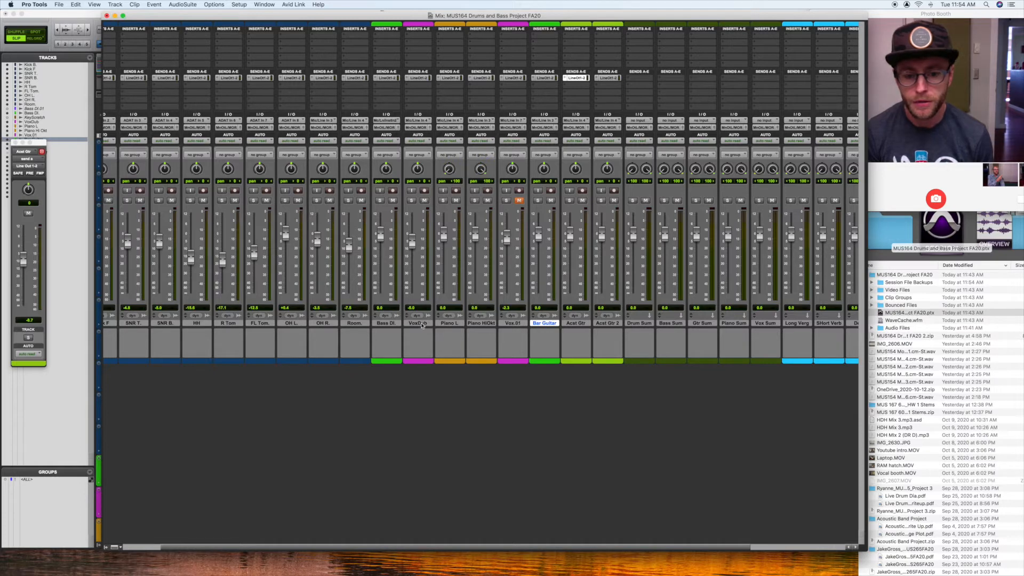
Step: Move the VoxDub track directly before Vox.01 and change the Bass DI track color to purple
left_click_drag(418, 322, 504, 328)
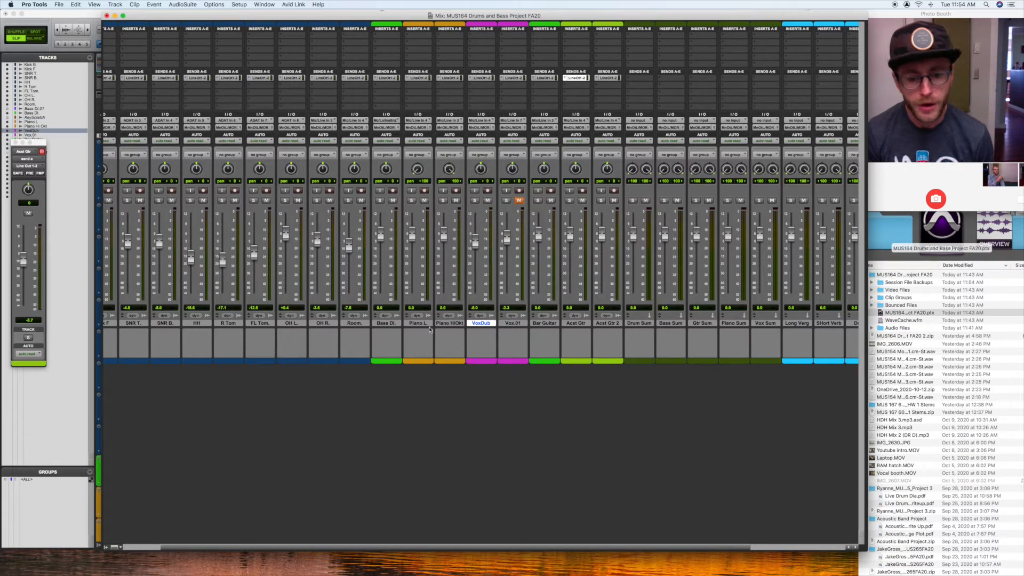
left_click(389, 325)
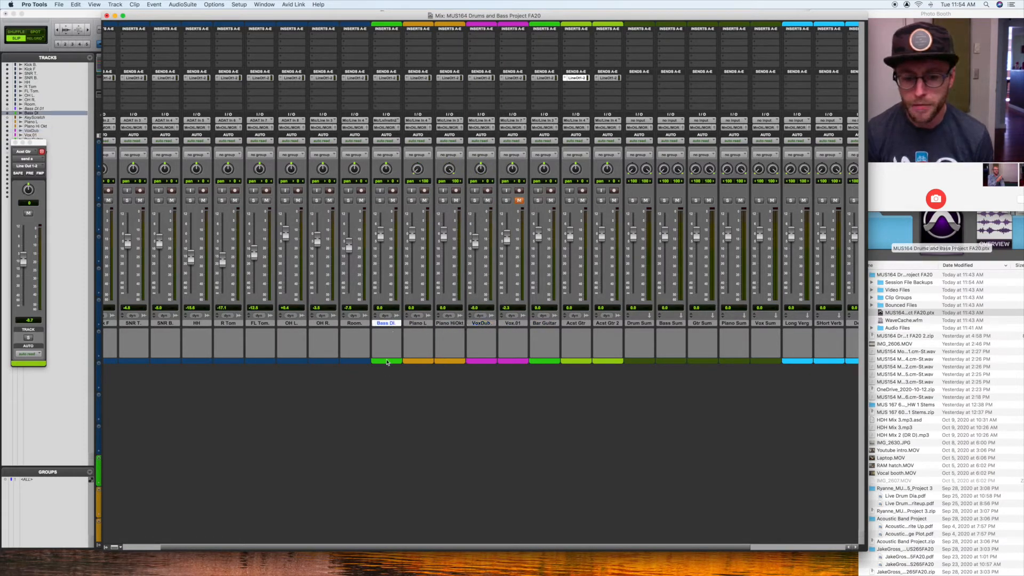
double_click(388, 362)
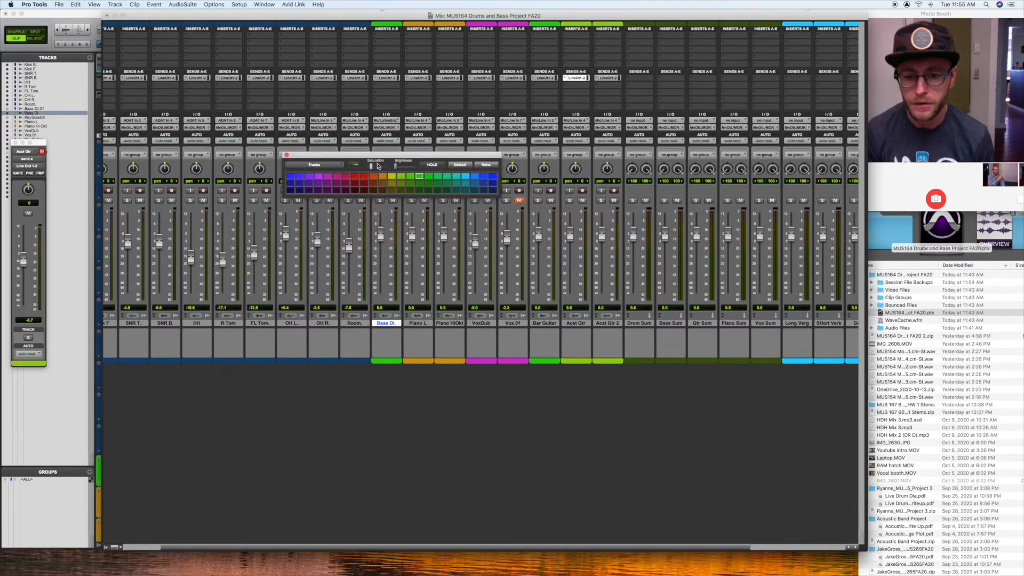
left_click(309, 175)
left_click(286, 155)
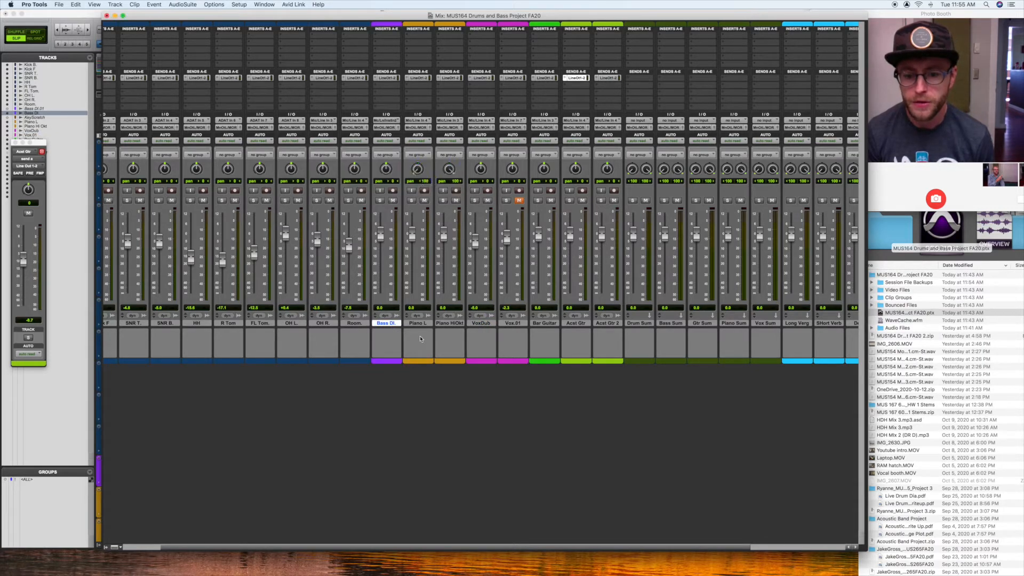
scroll(423, 342, "left", 2)
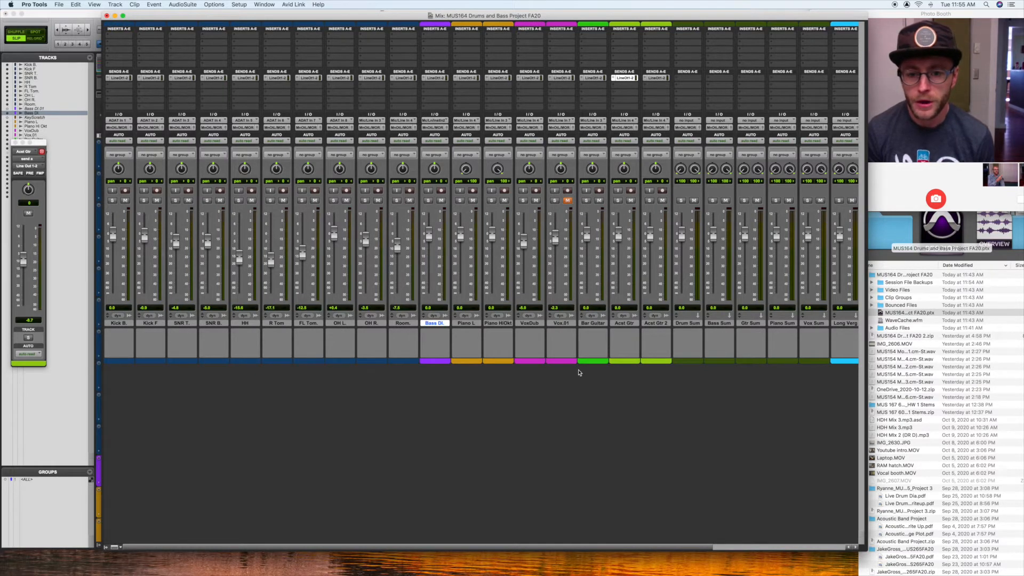
scroll(579, 372, "right", 5)
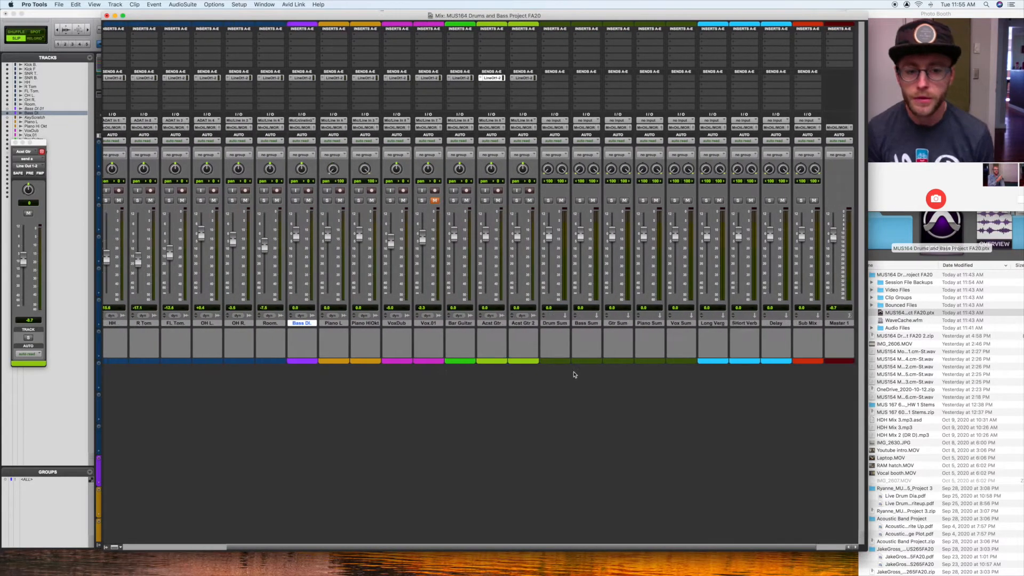
scroll(574, 374, "right", 2)
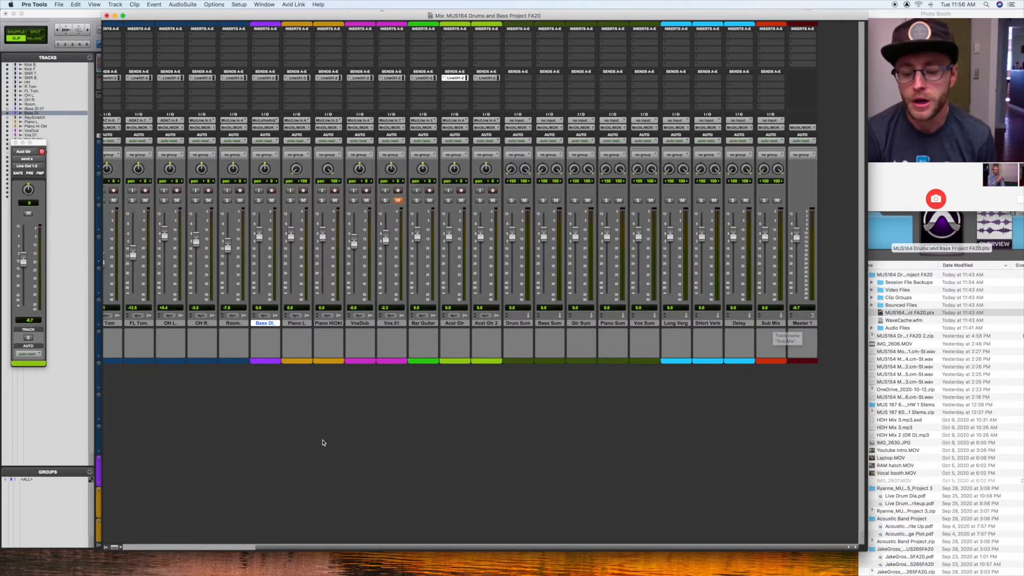
scroll(322, 440, "left", 5)
scroll(561, 408, "right", 3)
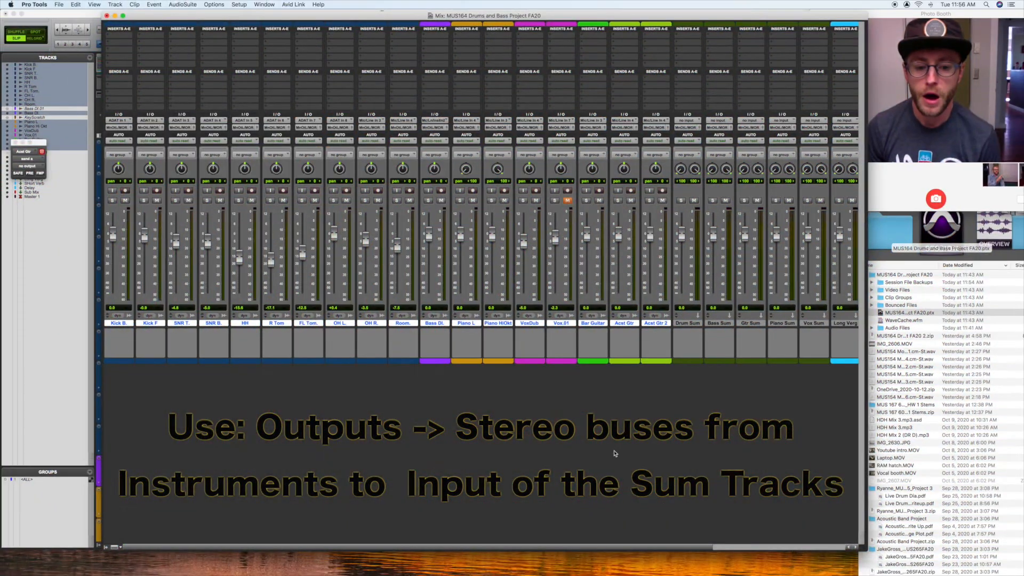
Step: Set the input of the Sub Mix track to the stereo bus Bus 1-2
left_click(688, 324)
scroll(692, 333, "right", 5)
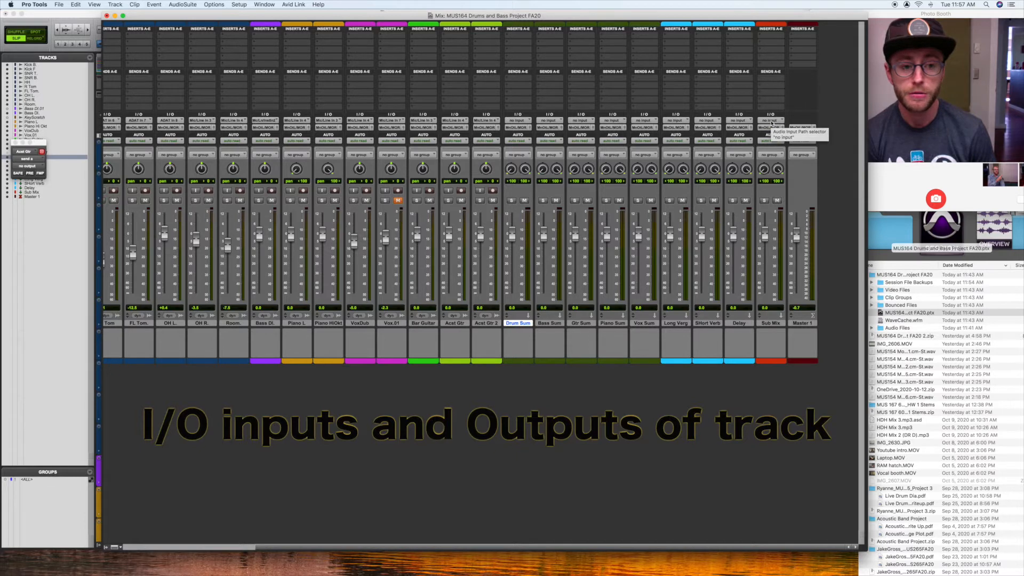
left_click(770, 120)
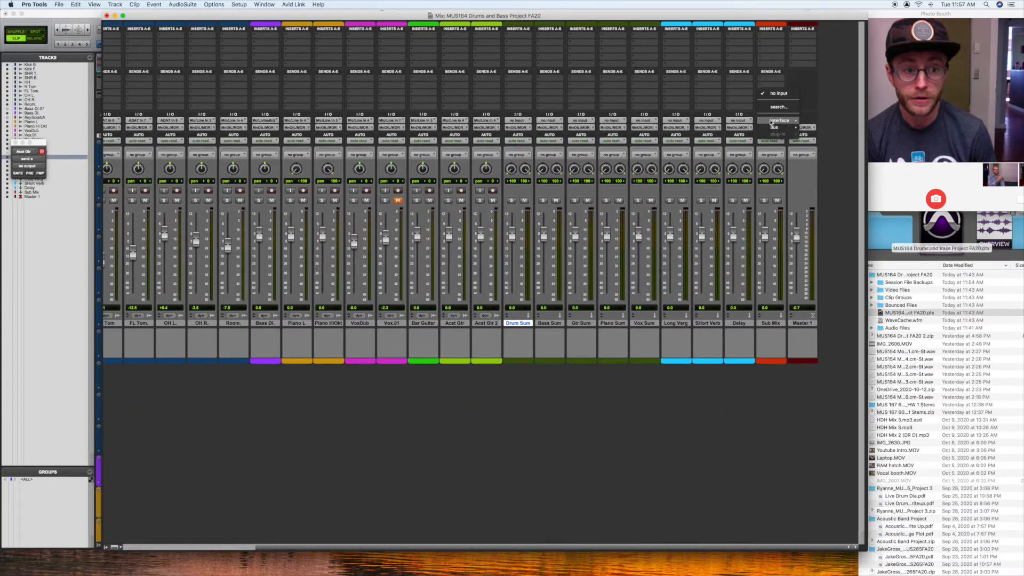
mouse_move(770, 122)
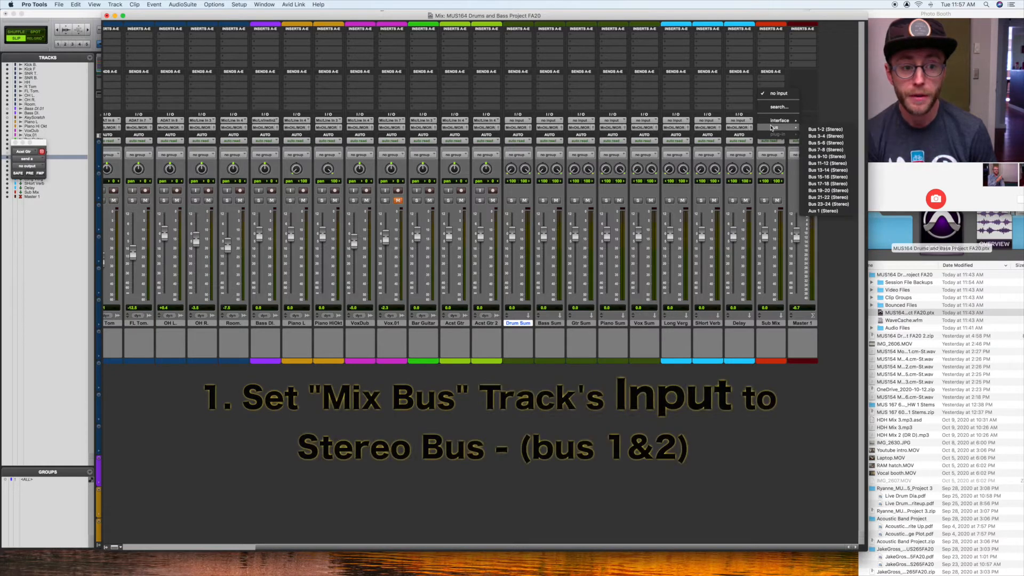
left_click(820, 129)
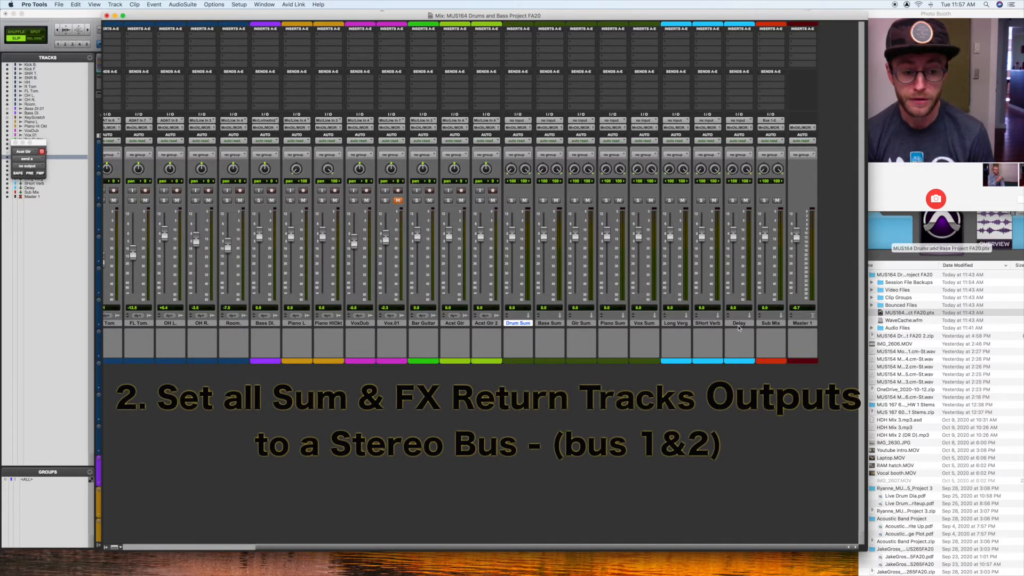
Step: Set the outputs of all sum and effects return tracks, from Drum Sum through Delay, to Bus 1-2 (Stereo)
left_click(523, 323)
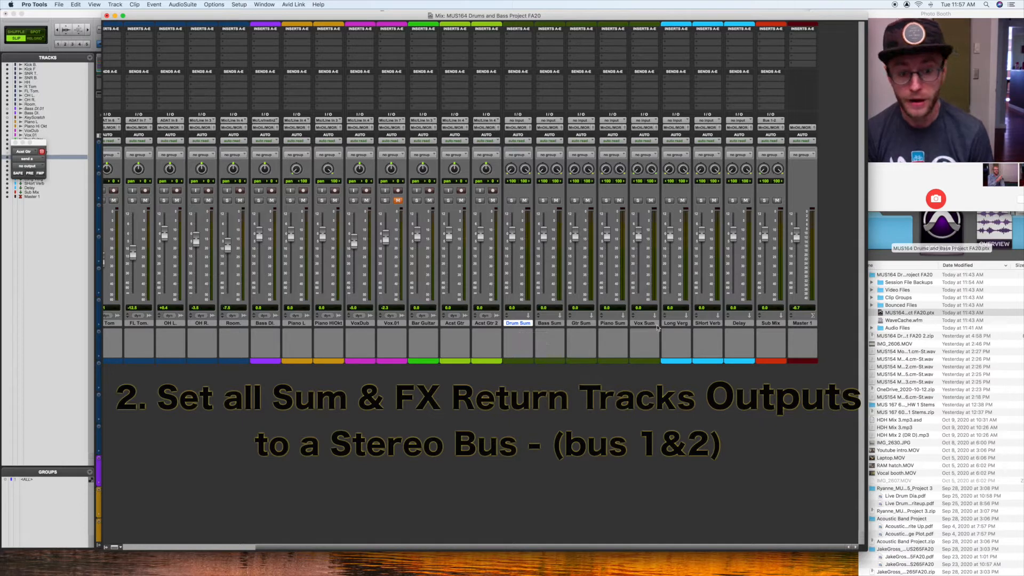
left_click(740, 324, "shift")
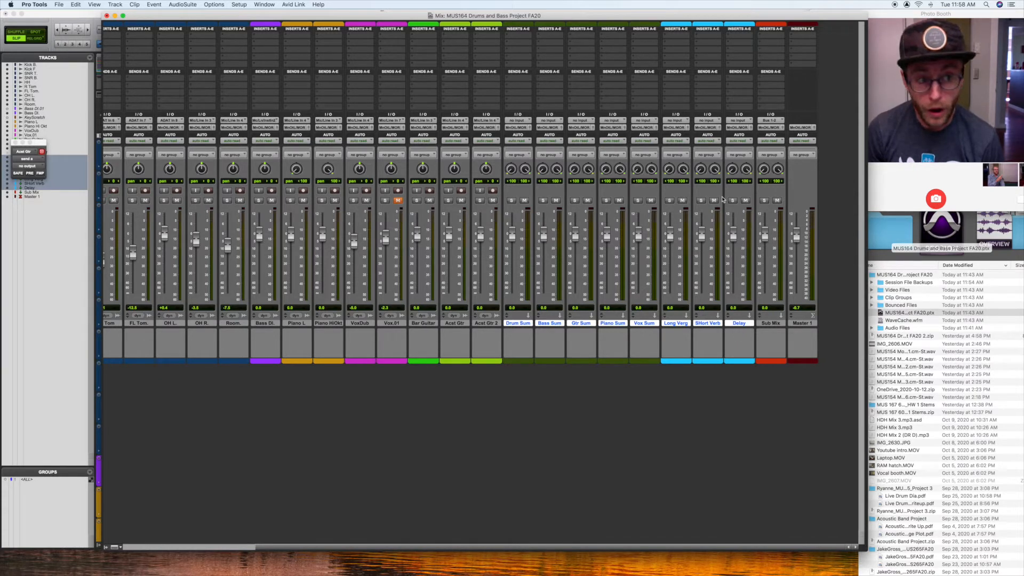
left_click(646, 128)
mouse_move(648, 136)
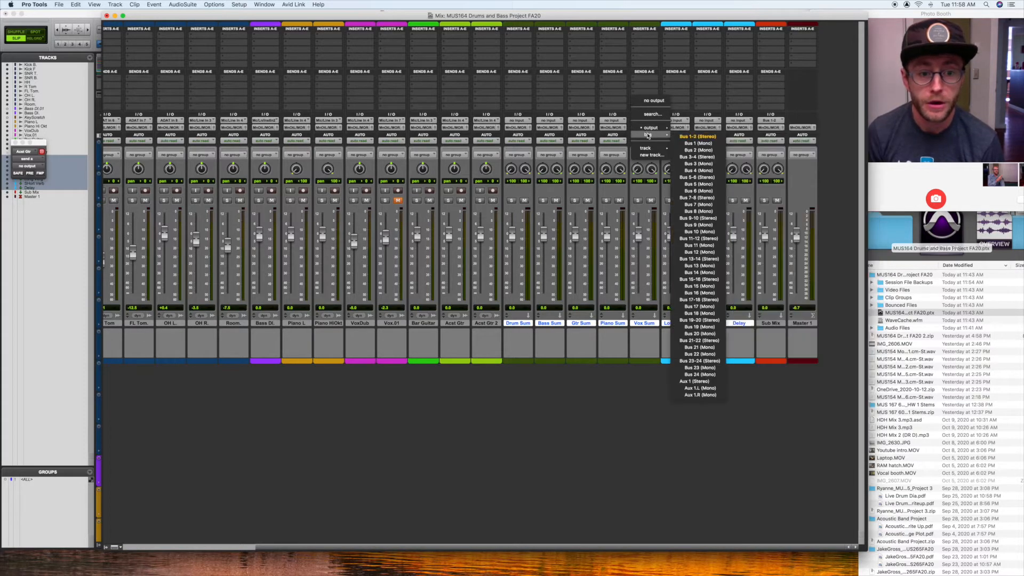
left_click(692, 137, "alt+shift")
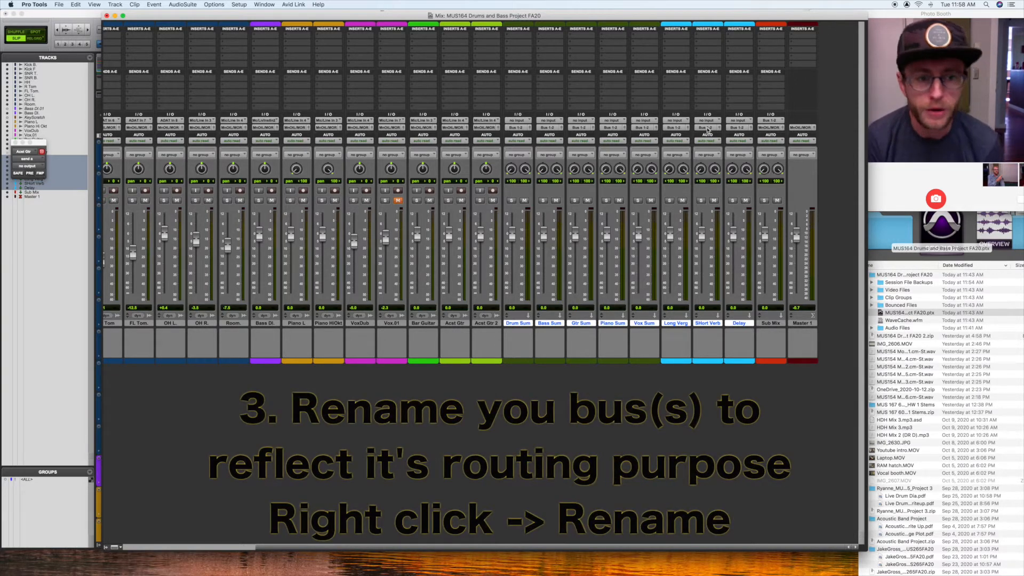
Step: Rename Bus 1-2 as "Mix Bus"
right_click(708, 130)
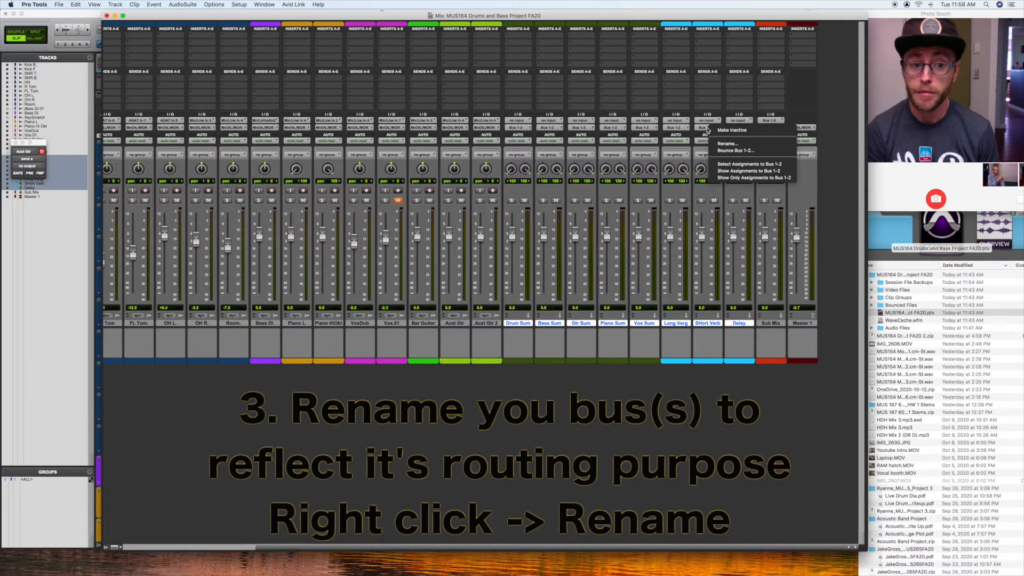
left_click(743, 149)
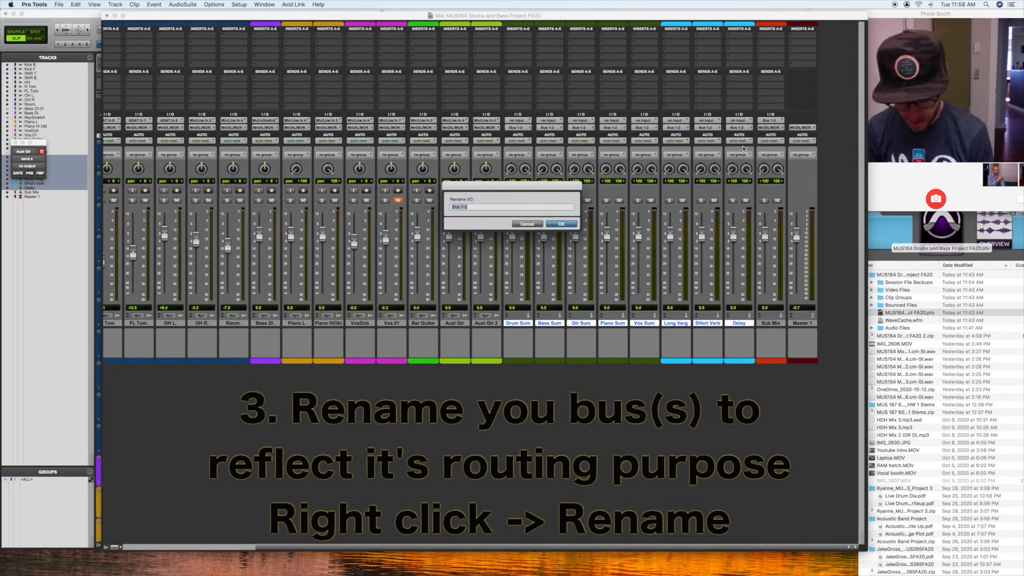
type("Mix Bus")
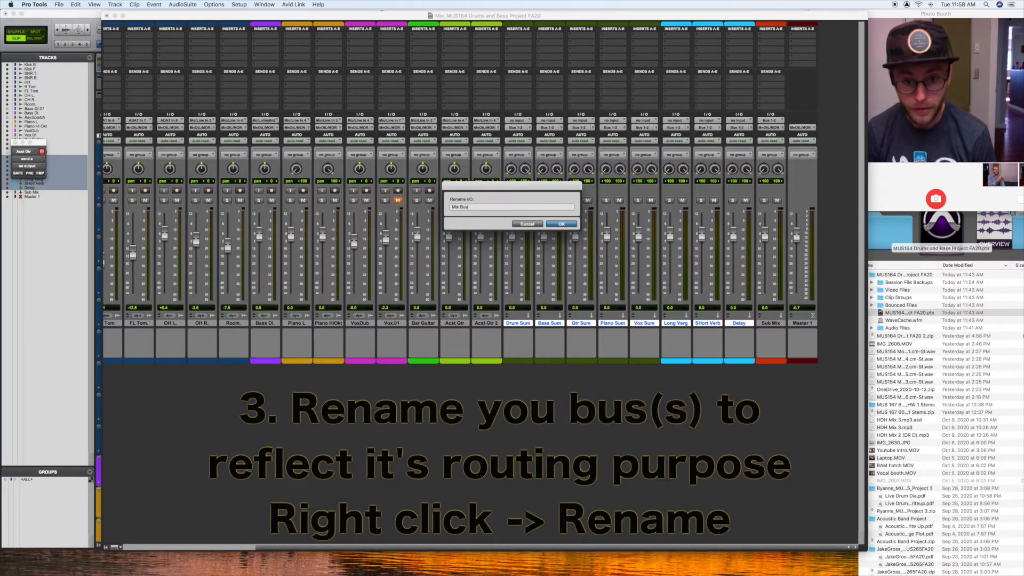
left_click(561, 224)
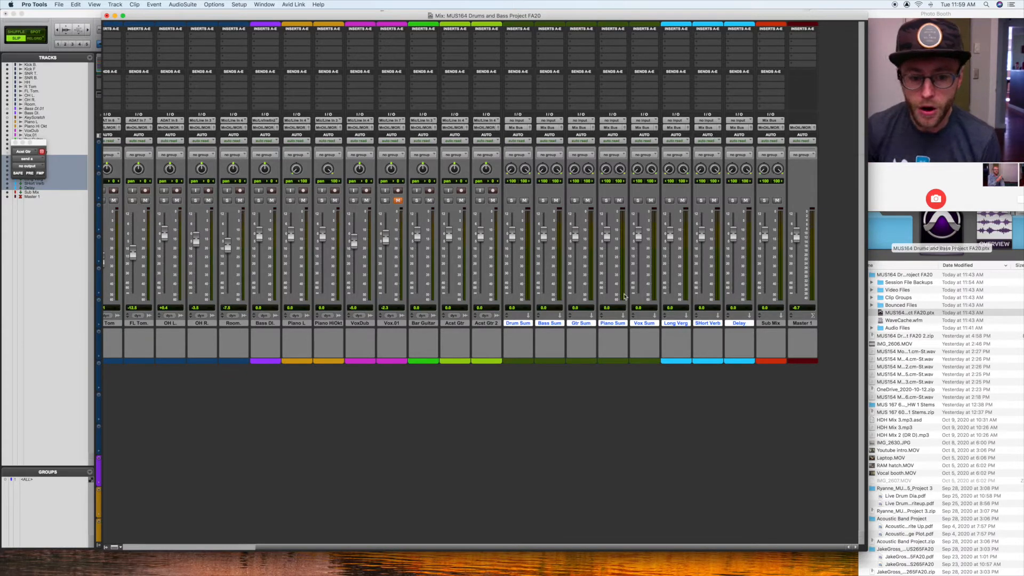
Step: Set the outputs of all drum tracks, from Kick B. through Room, to Bus 3-4 (Stereo)
left_click(644, 326, "shift")
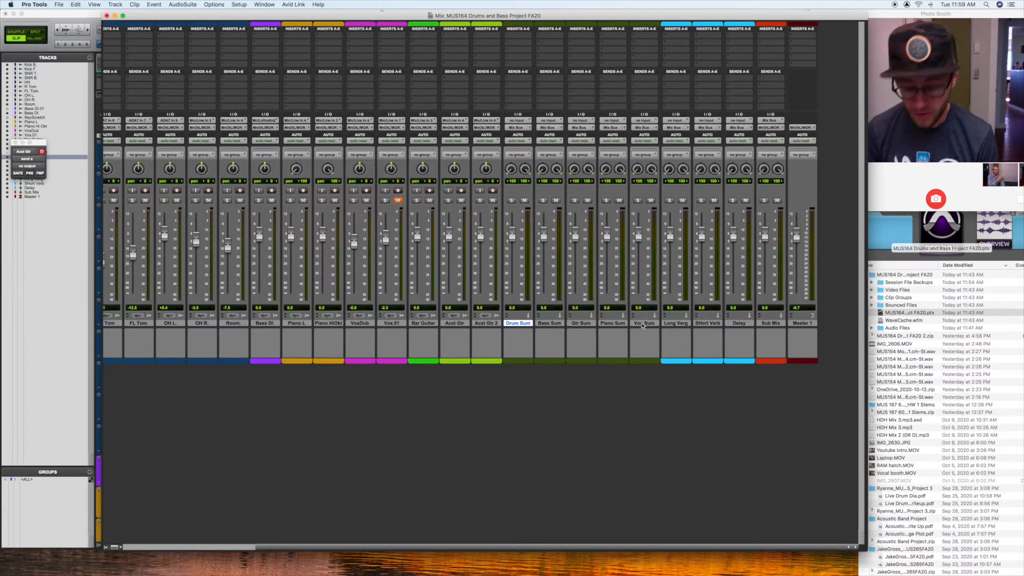
left_click(643, 325, "shift")
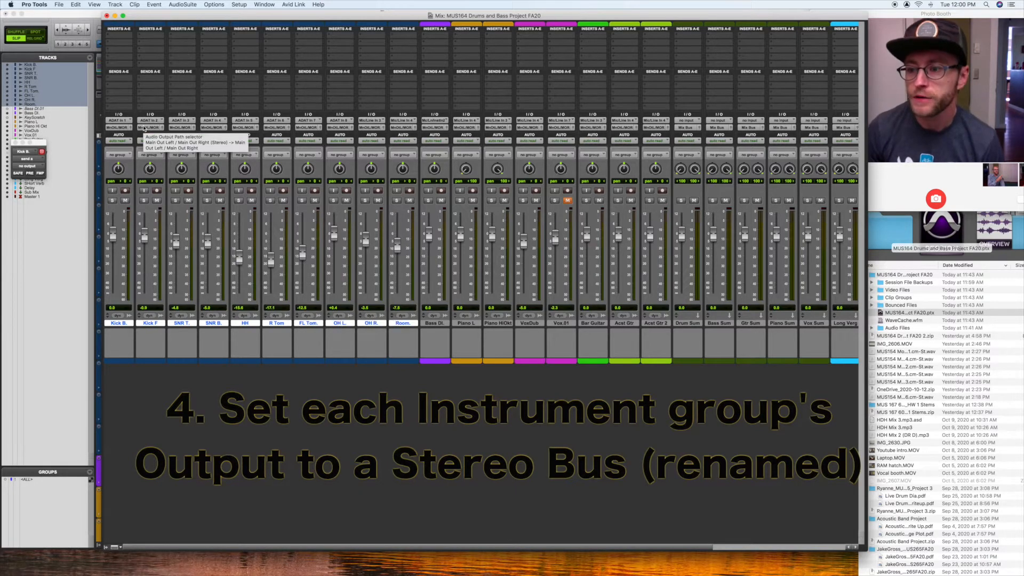
left_click(118, 131)
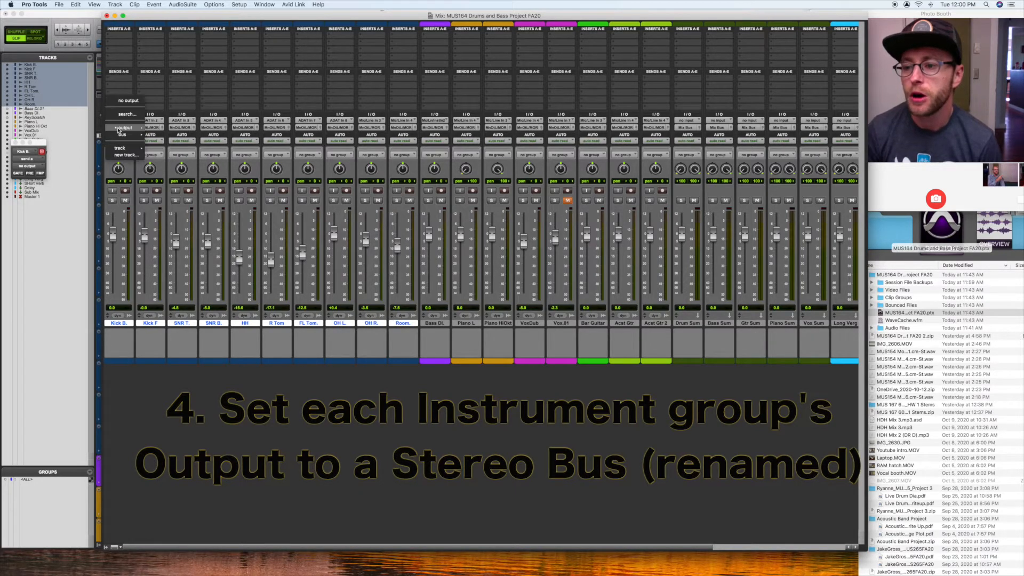
mouse_move(119, 130)
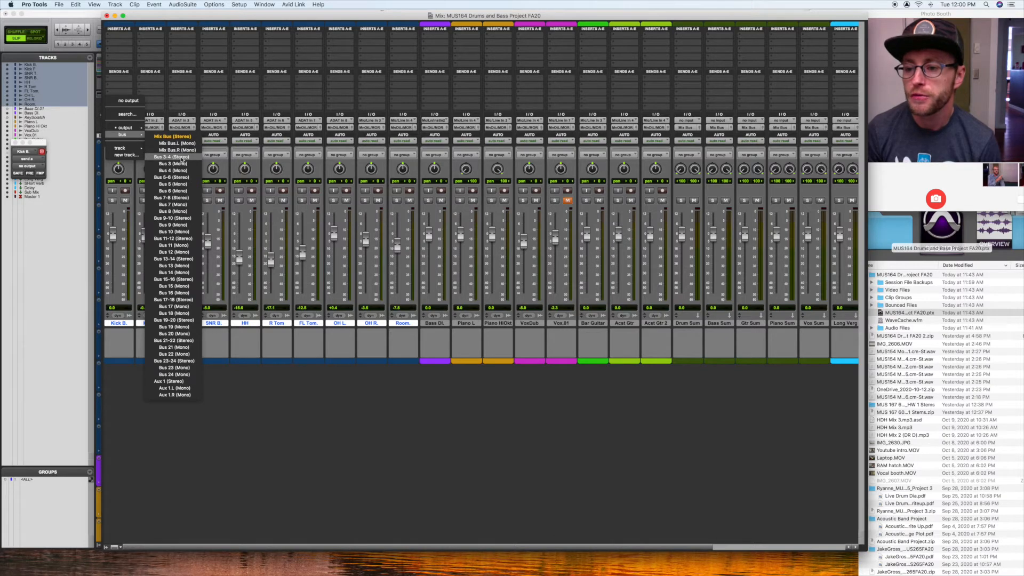
left_click(182, 157, "alt+shift")
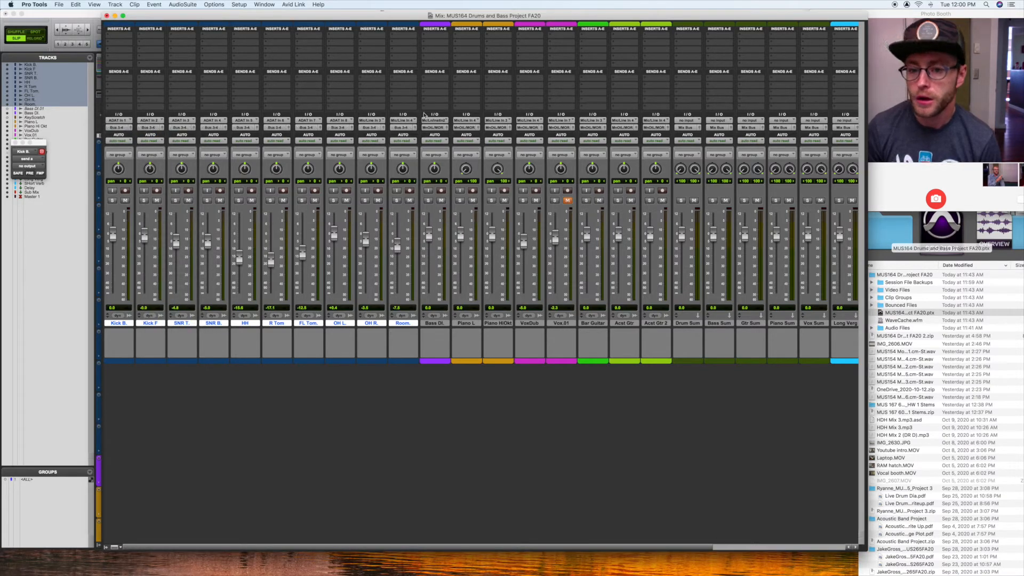
Step: Set the input of the Drum Sum track to Bus 3-4 (Stereo)
scroll(405, 130, "right", 6)
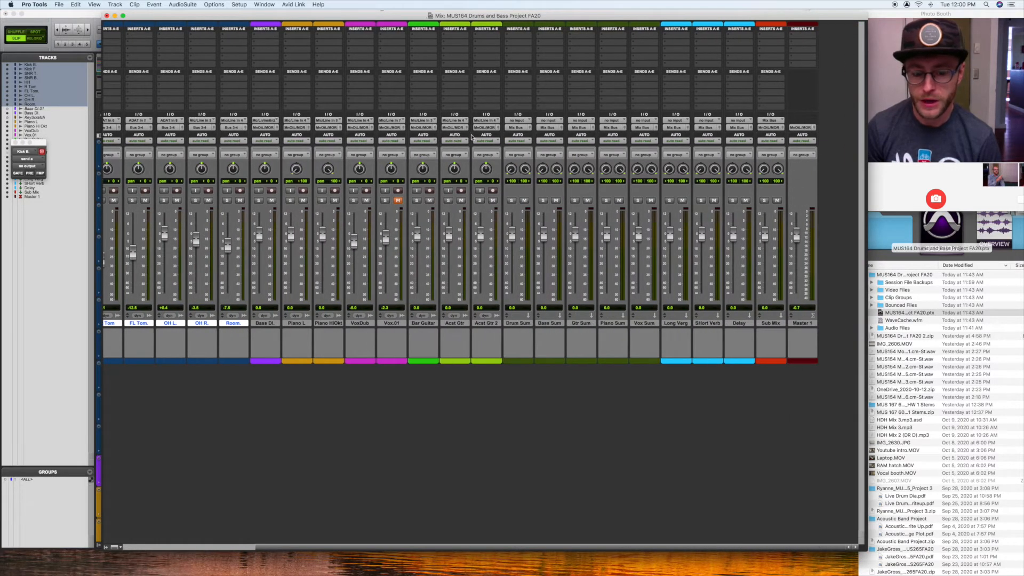
left_click(516, 119)
mouse_move(530, 129)
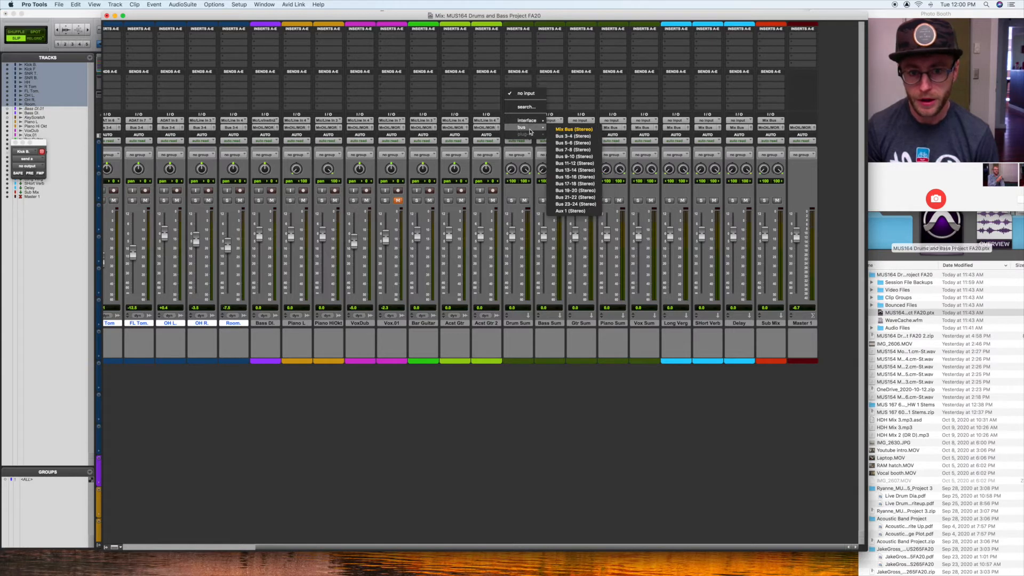
left_click(567, 136)
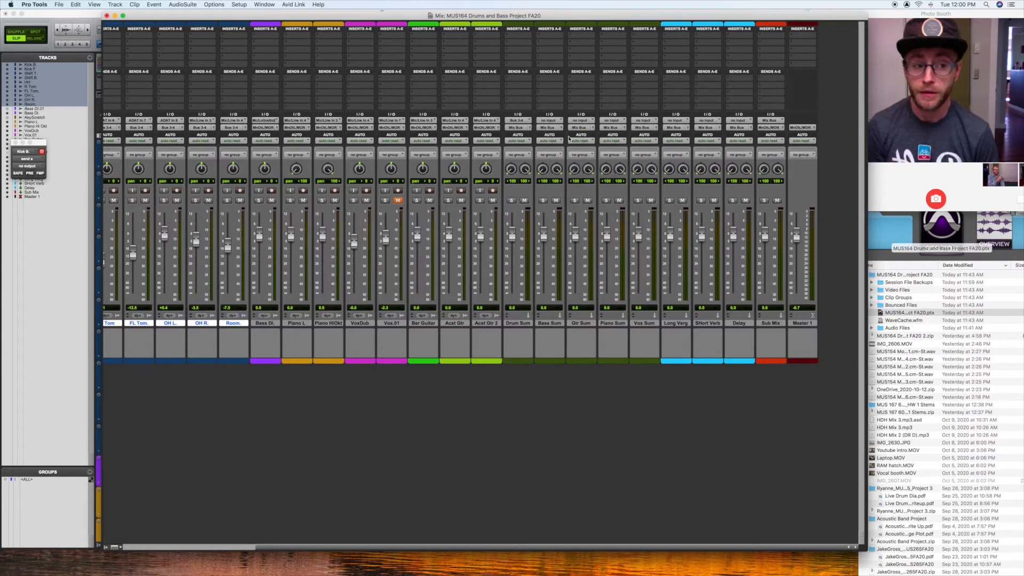
Step: Rename Bus 3-4 as "Drum Bus"
right_click(518, 123)
left_click(529, 136)
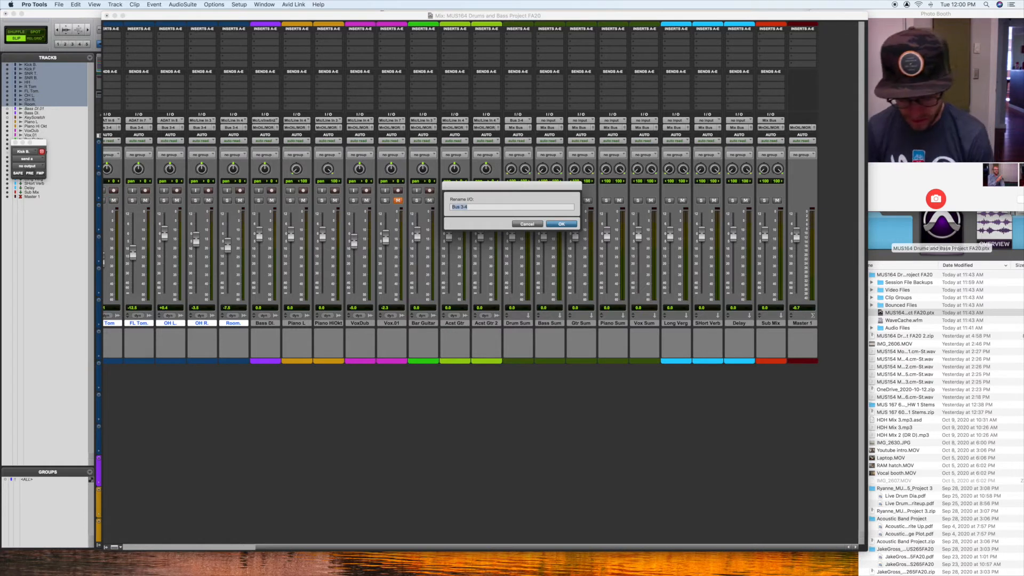
type("Drum Bus")
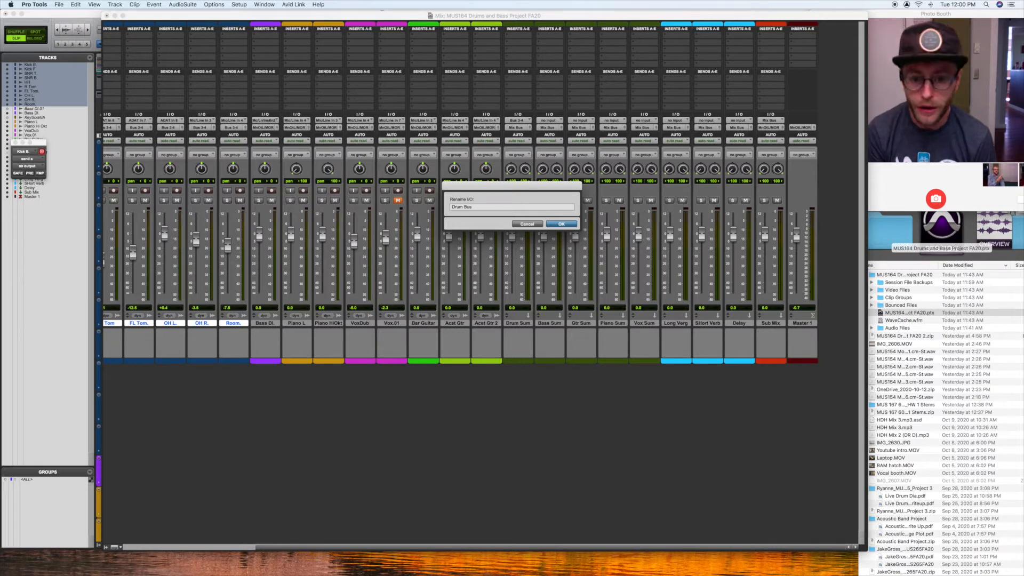
key("Return")
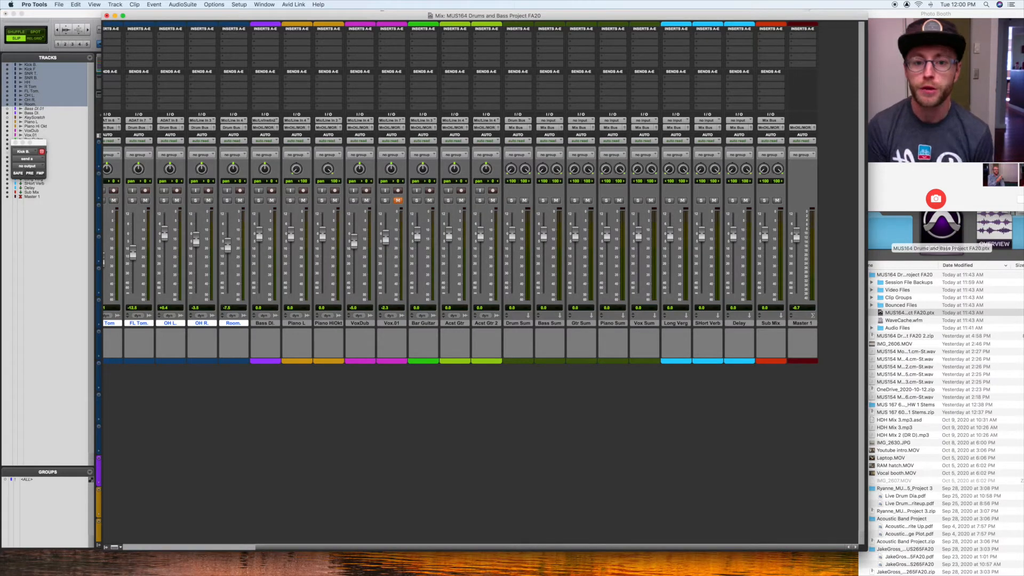
Step: Set the output of the Bass DI track to Bus 5-6 (Stereo)
scroll(212, 138, "left", 10)
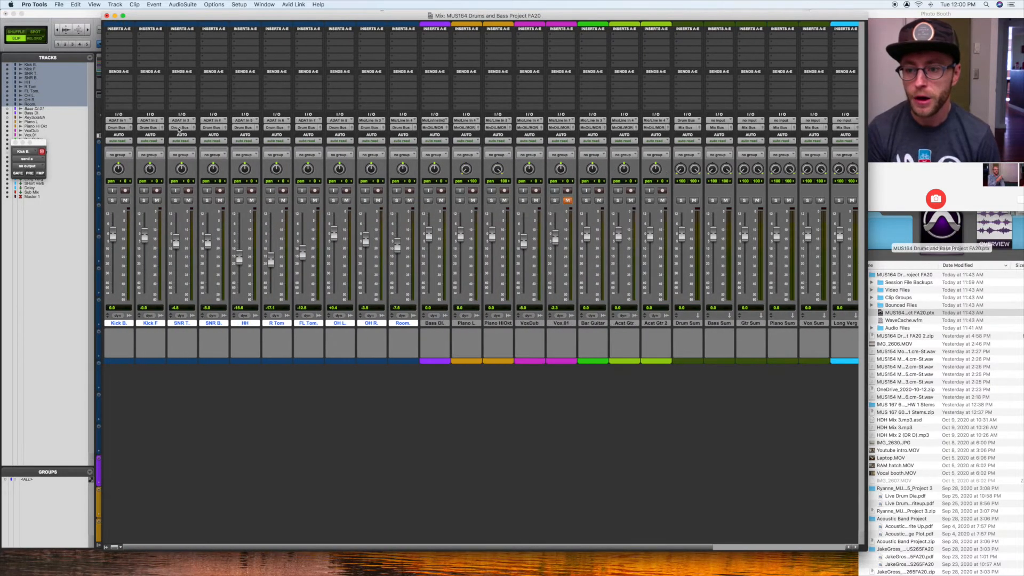
scroll(637, 131, "right", 2)
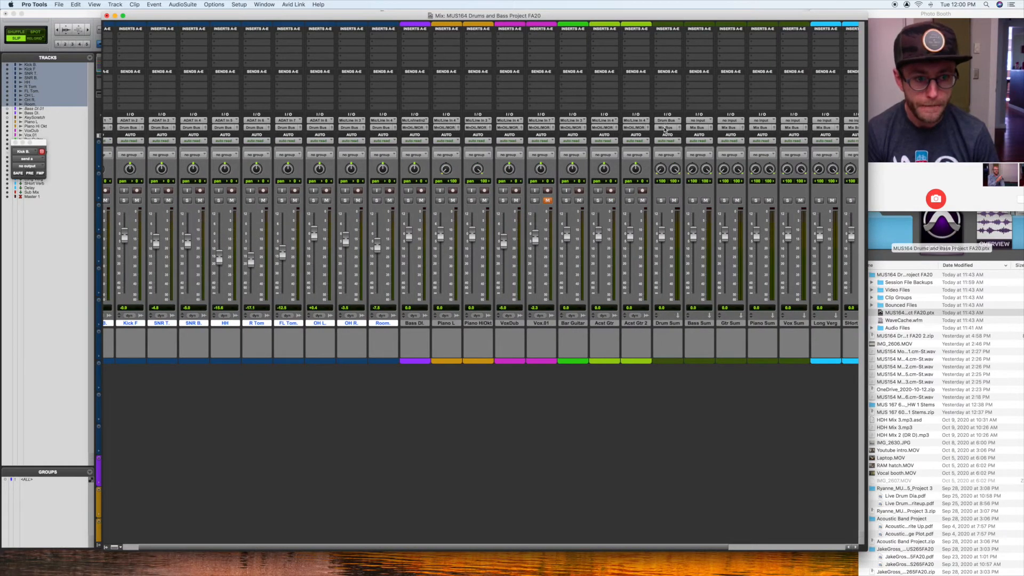
scroll(669, 132, "right", 2)
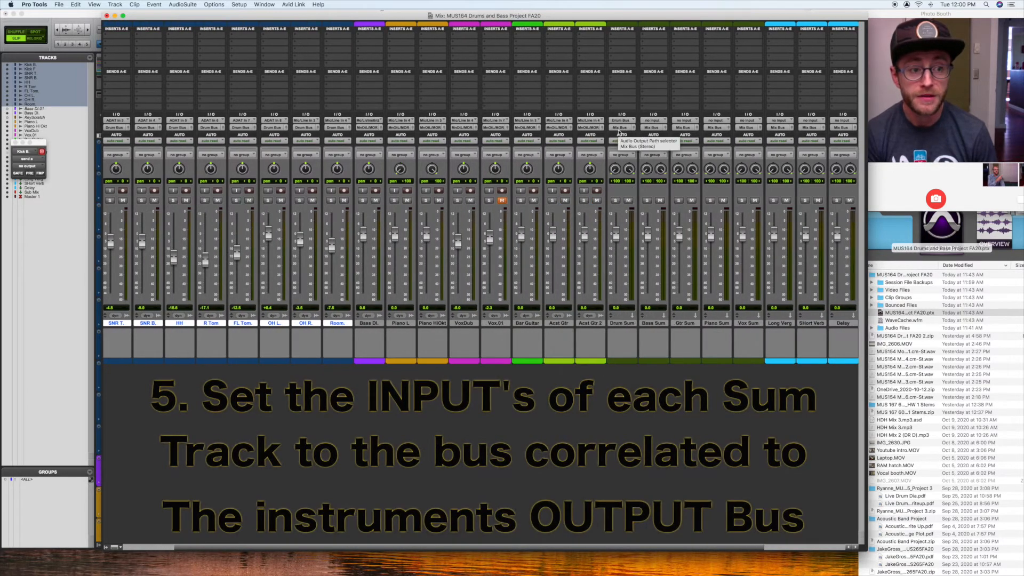
scroll(655, 131, "right", 3)
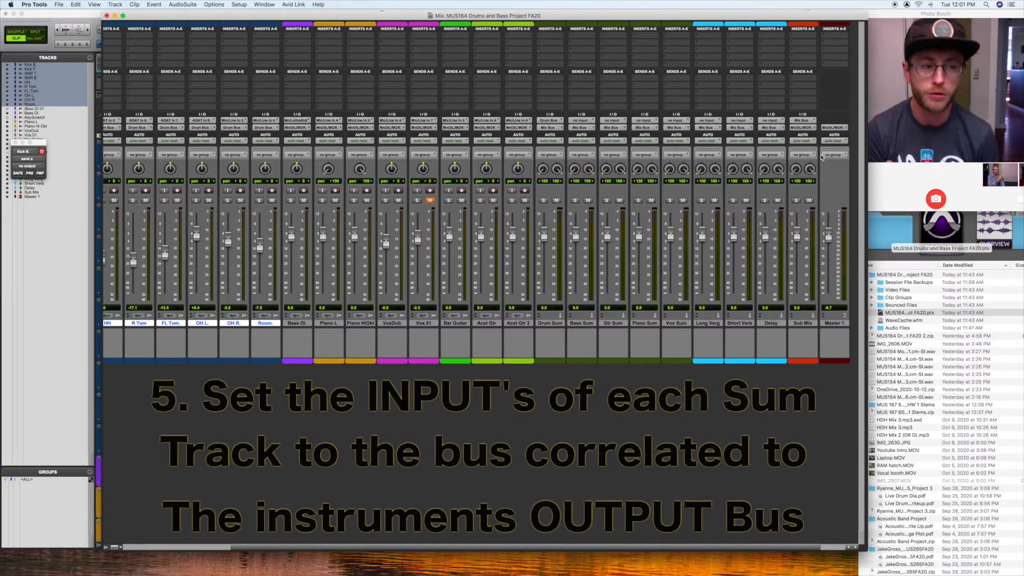
scroll(638, 230, "left", 4)
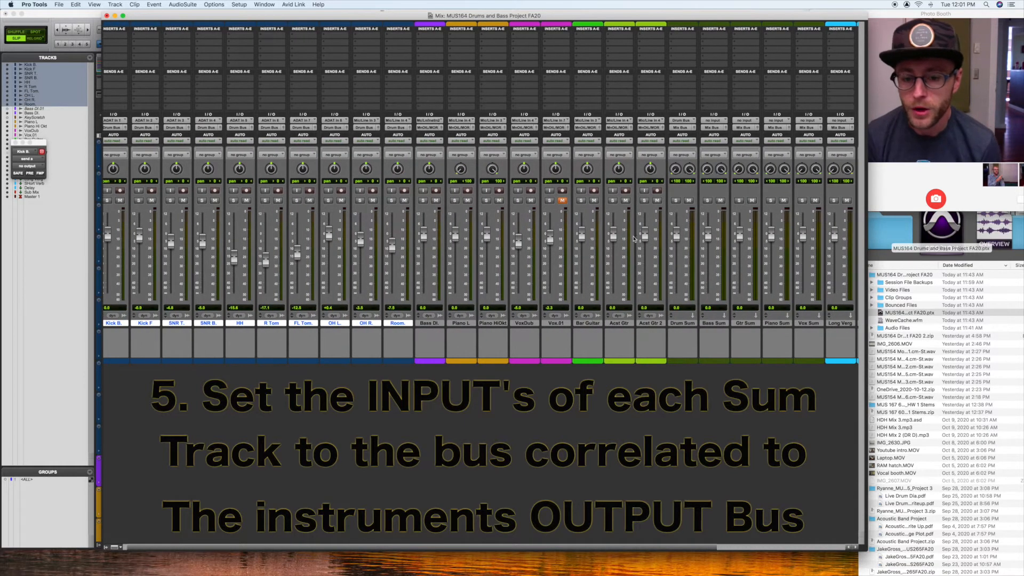
left_click(439, 323)
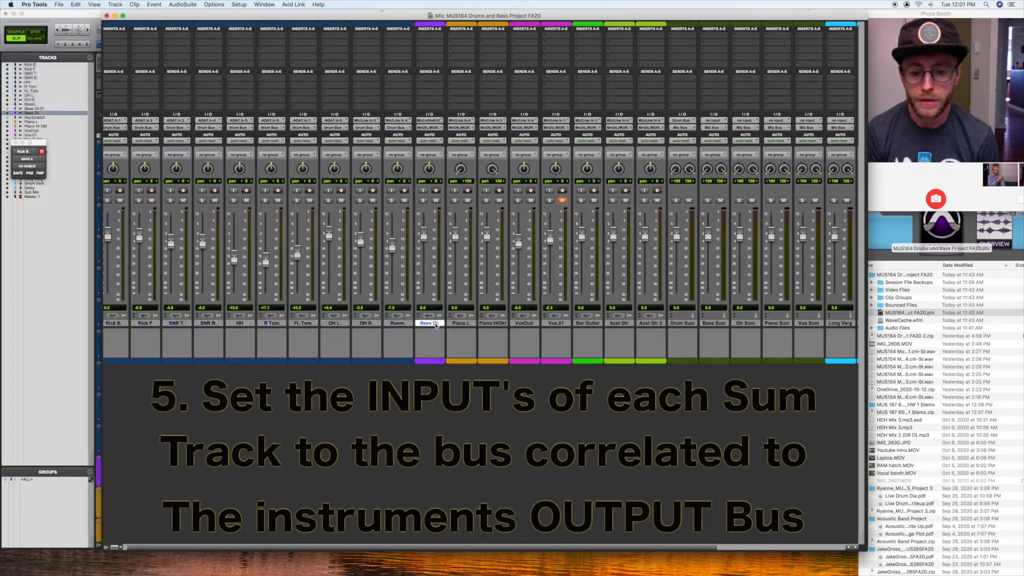
left_click(432, 128)
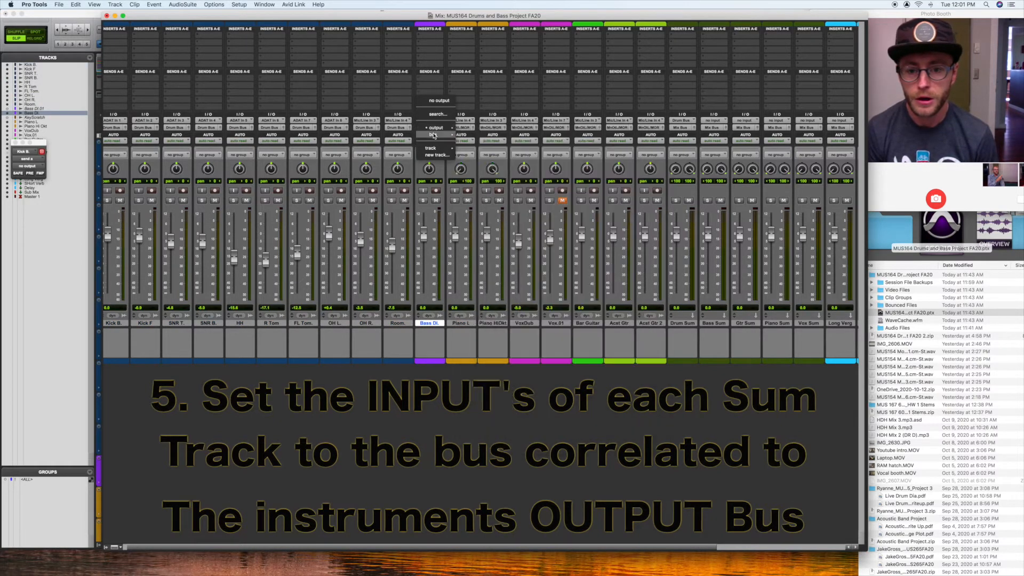
mouse_move(442, 134)
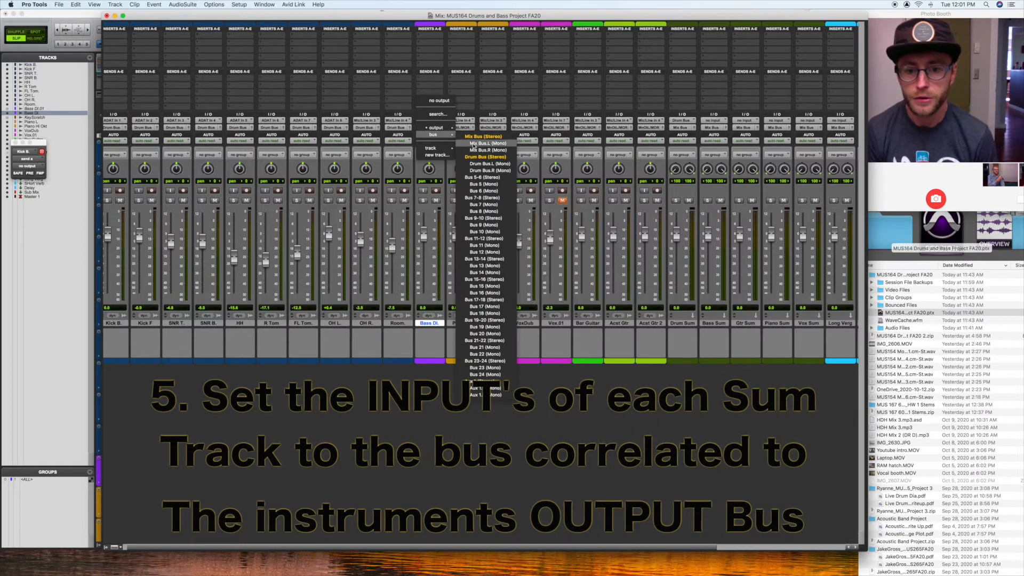
left_click(488, 177)
Step: Rename Bus 5-6 as "Bass bus"
right_click(430, 126)
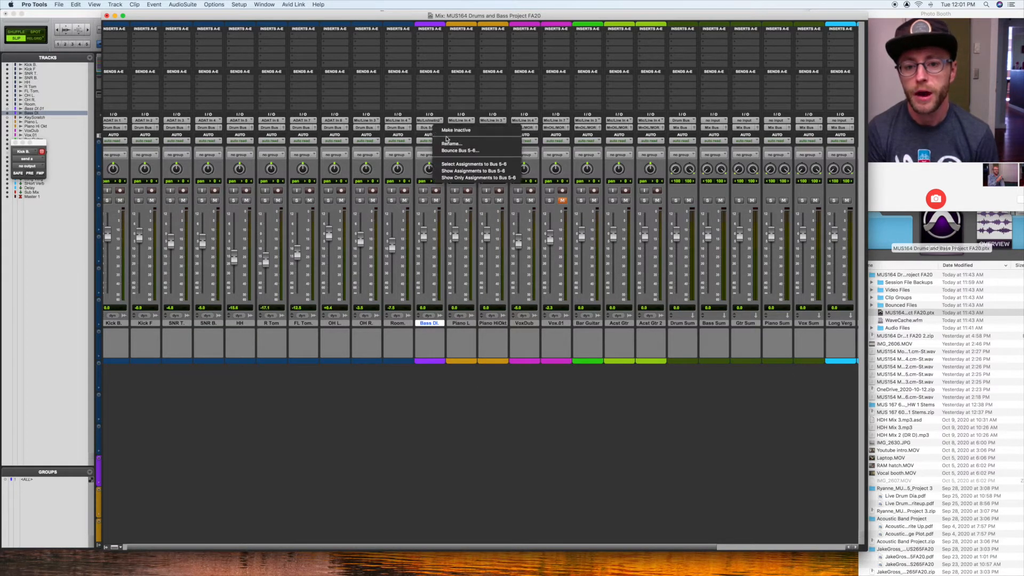
left_click(453, 144)
type("Bas")
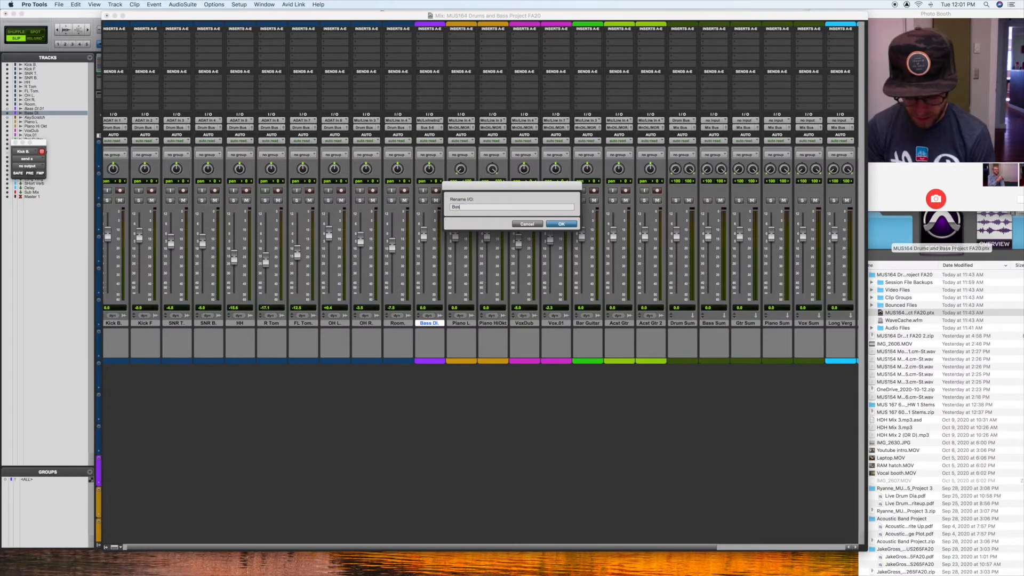
type("s bus")
key("Return")
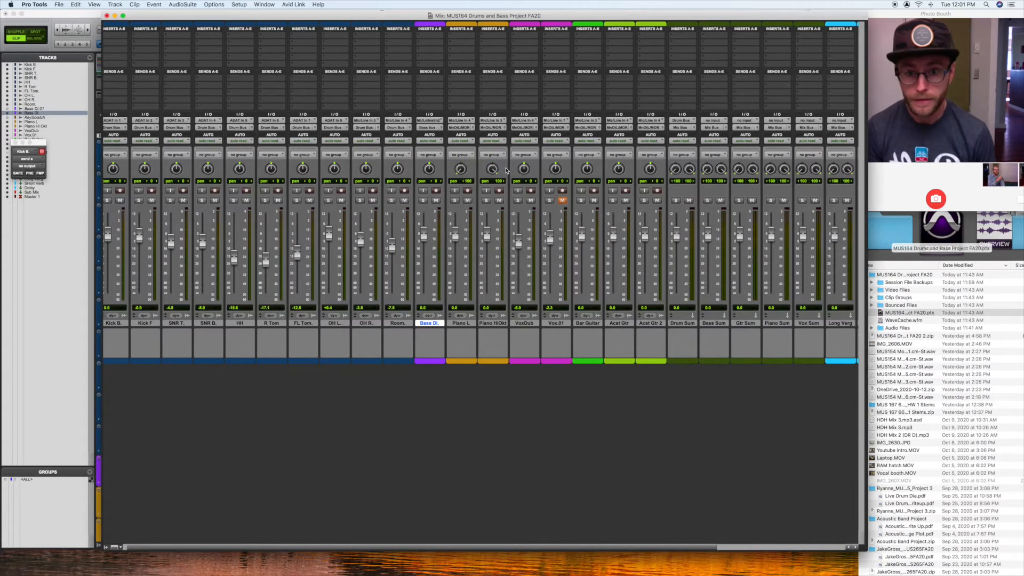
scroll(506, 171, "right", 5)
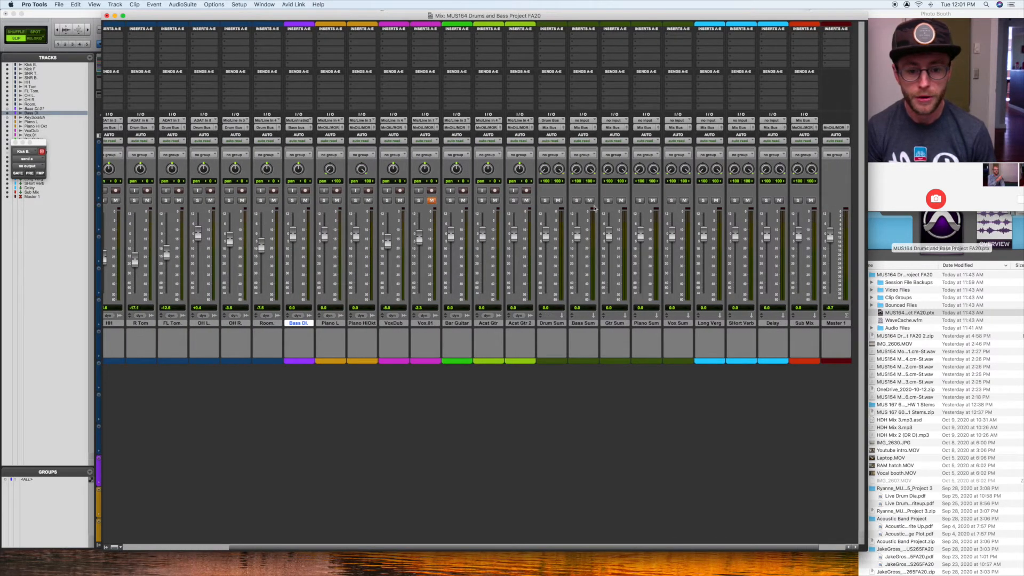
Step: Set the input of the Bass Sum track to Bass bus (Stereo)
left_click(581, 121)
mouse_move(589, 127)
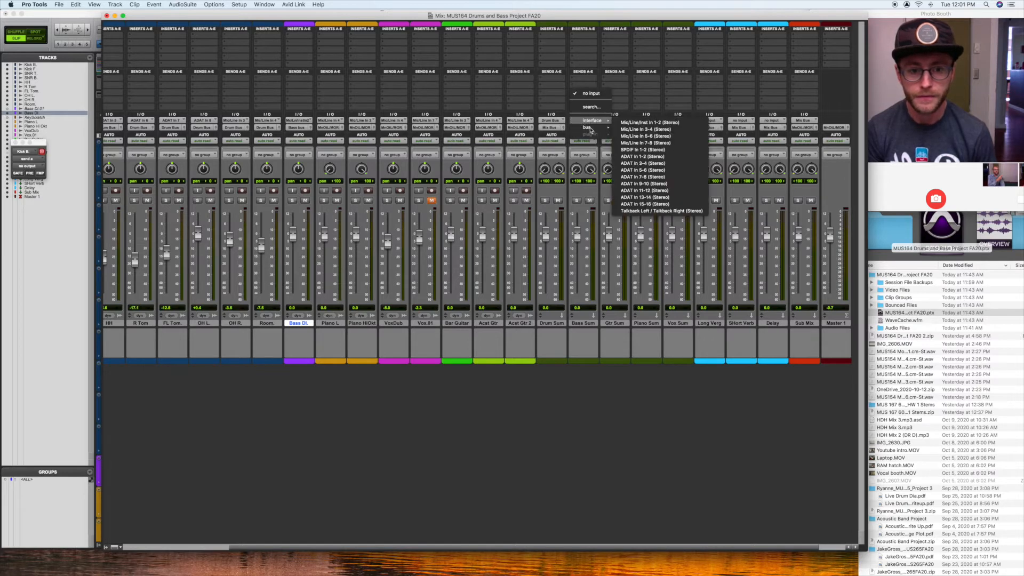
left_click(654, 143)
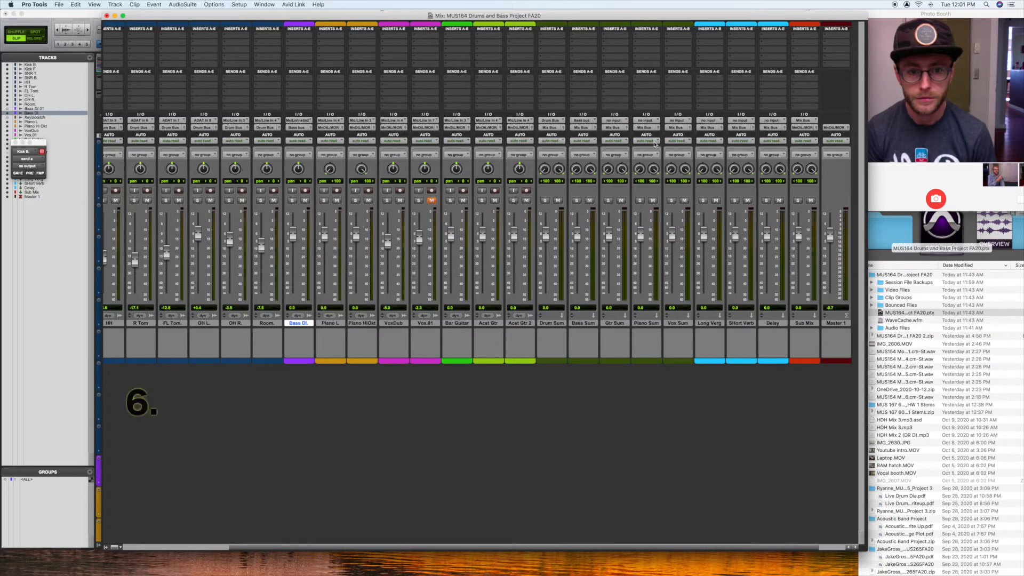
Step: Move the Bar Guitar, Acst Gtr and Acst Gtr 2 tracks directly after the Bass DI track
scroll(603, 370, "left", 10)
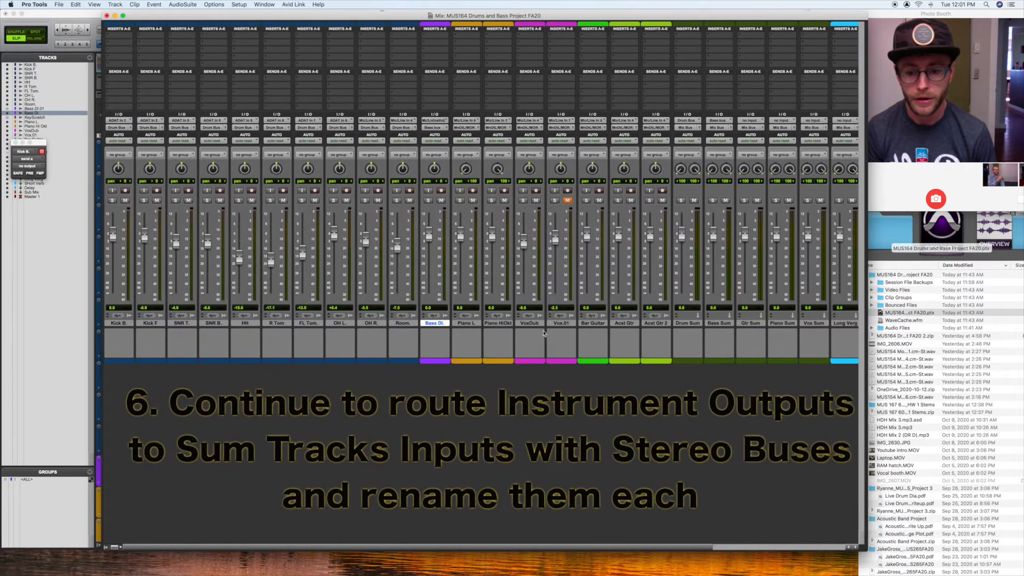
left_click(600, 324)
left_click(665, 324, "shift")
left_click_drag(656, 324, 465, 328)
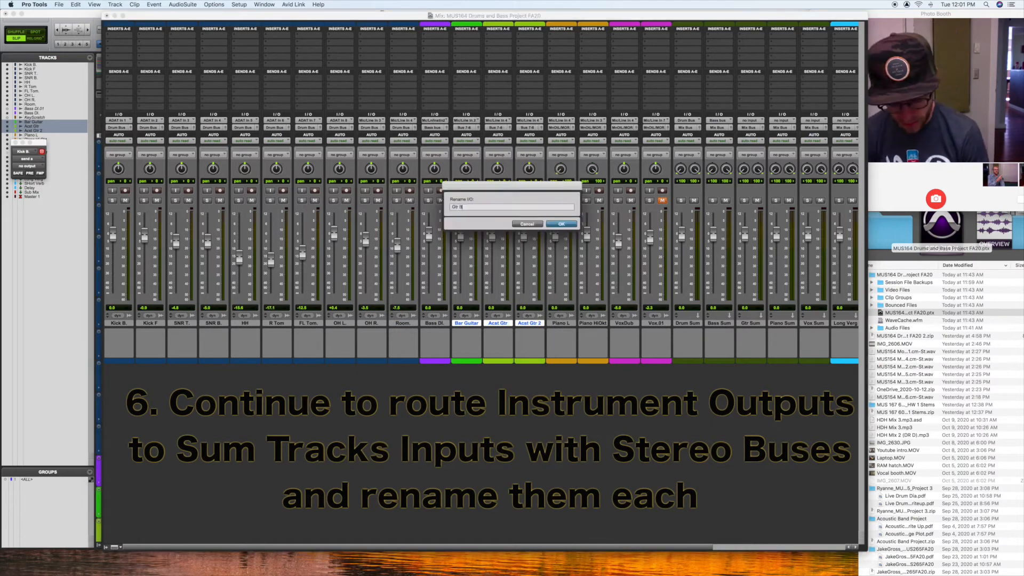
Step: Route the guitar, piano and vocal track outputs to stereo buses named "Gtr Bus", "Piano Bus" and "Vox Bus"
scroll(488, 327, "right", 3)
left_click(495, 128)
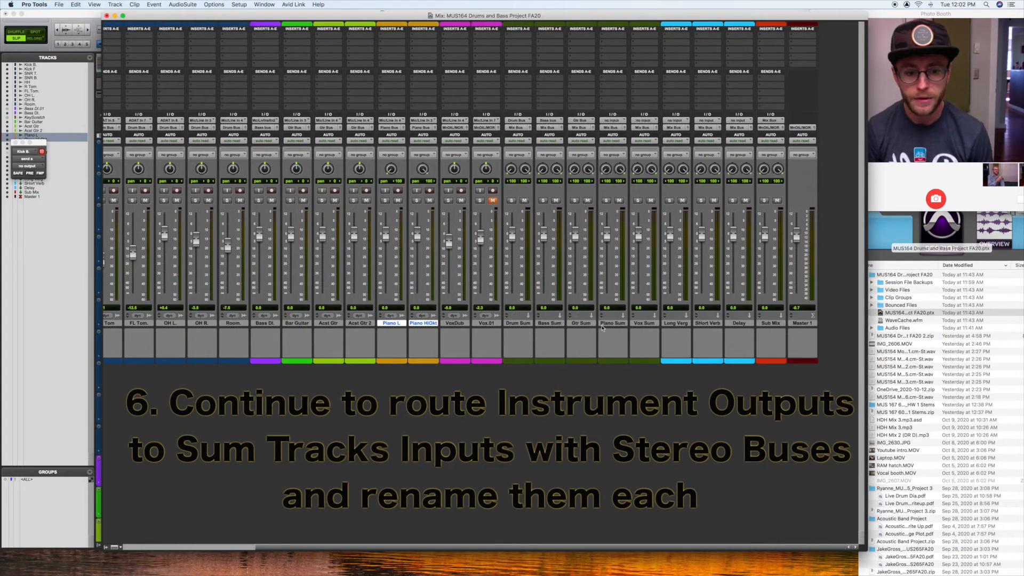
left_click(454, 323)
left_click(486, 323, "shift")
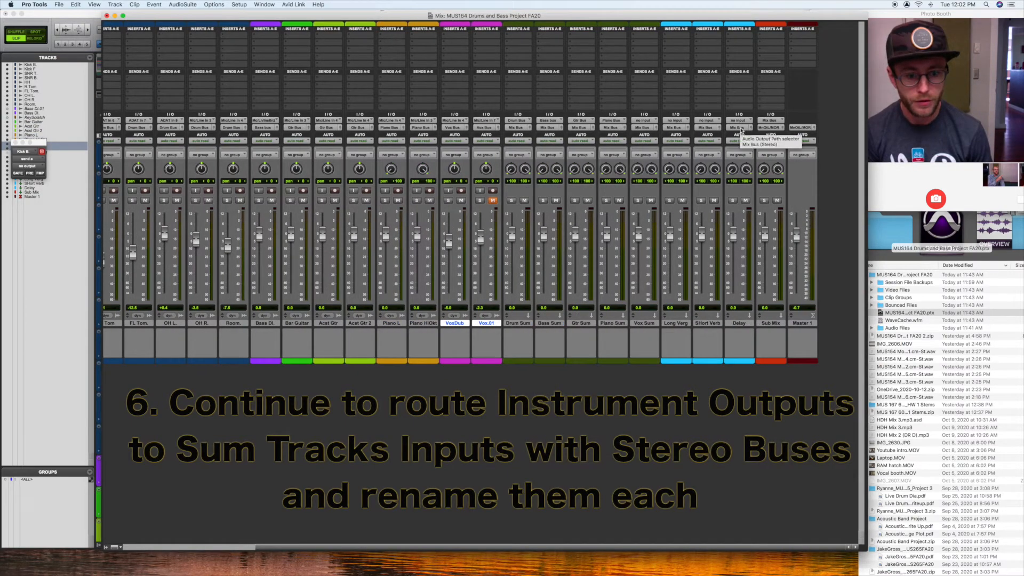
Step: Play the session while toggling solo on Acst Gtr 2 to check its signal through the sum tracks, leaving it unsoloed
scroll(672, 251, "left", 1)
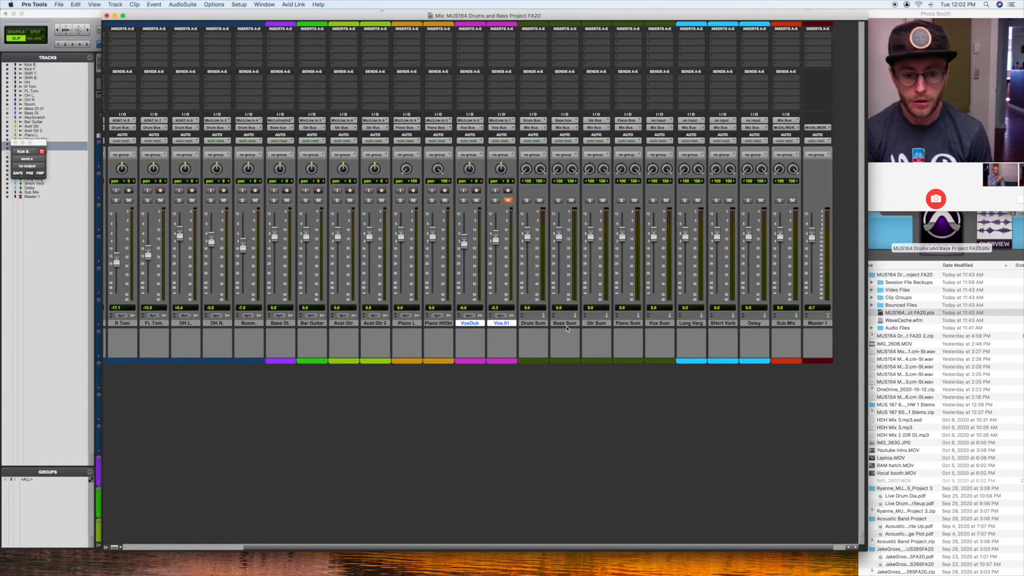
scroll(567, 329, "left", 10)
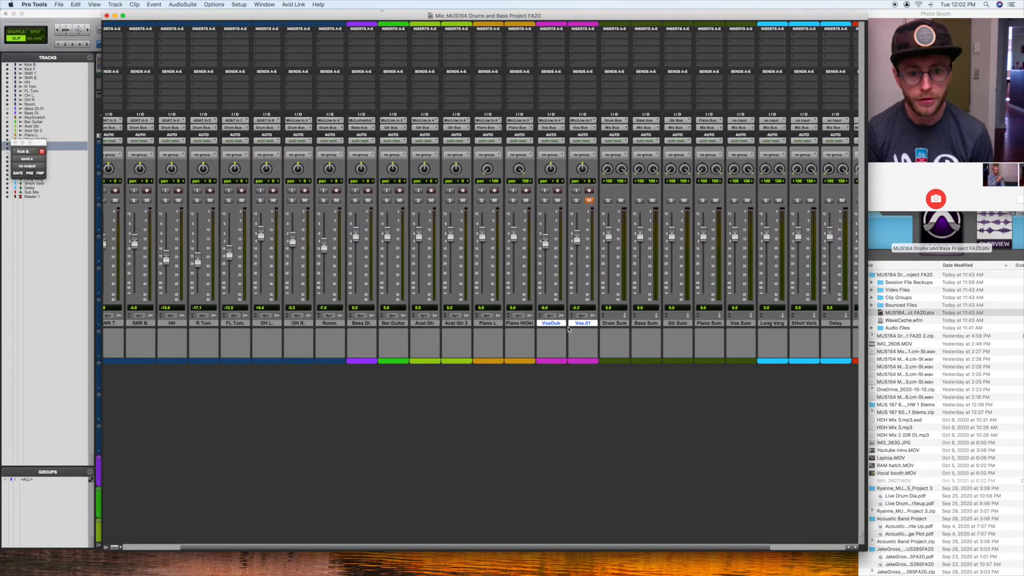
left_click(660, 200)
scroll(658, 204, "right", 10)
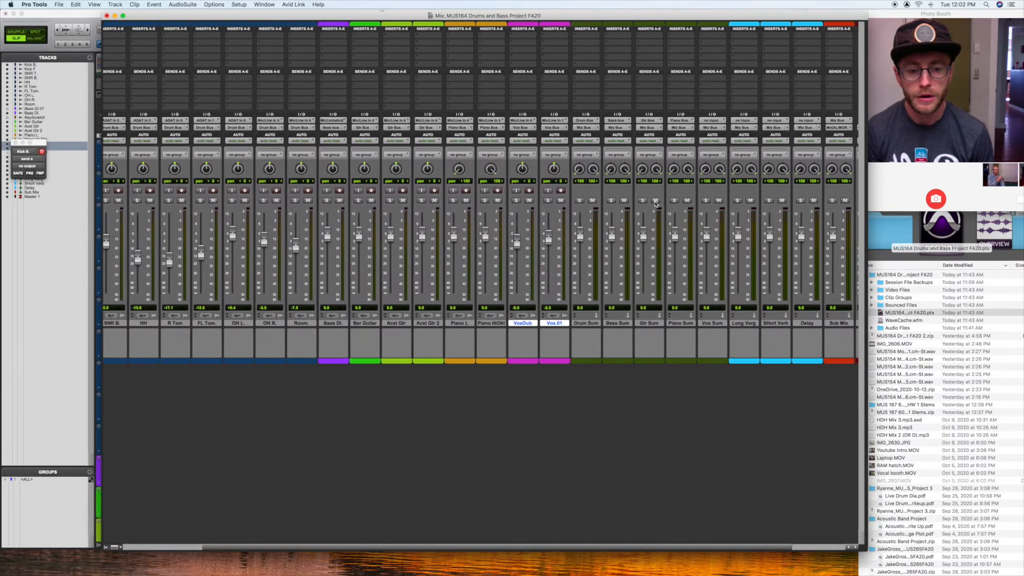
left_click(353, 201)
key("space")
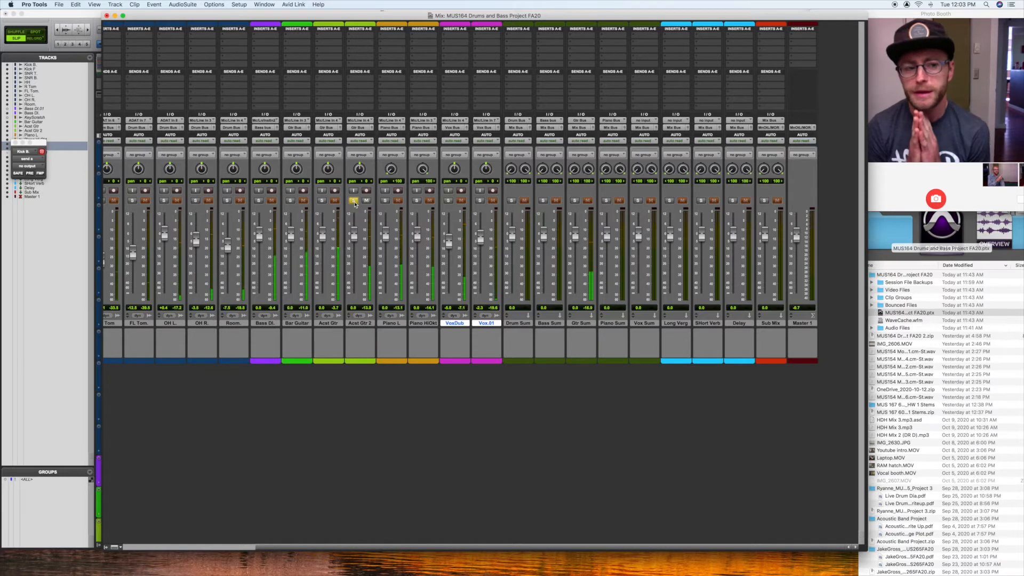
left_click(353, 201)
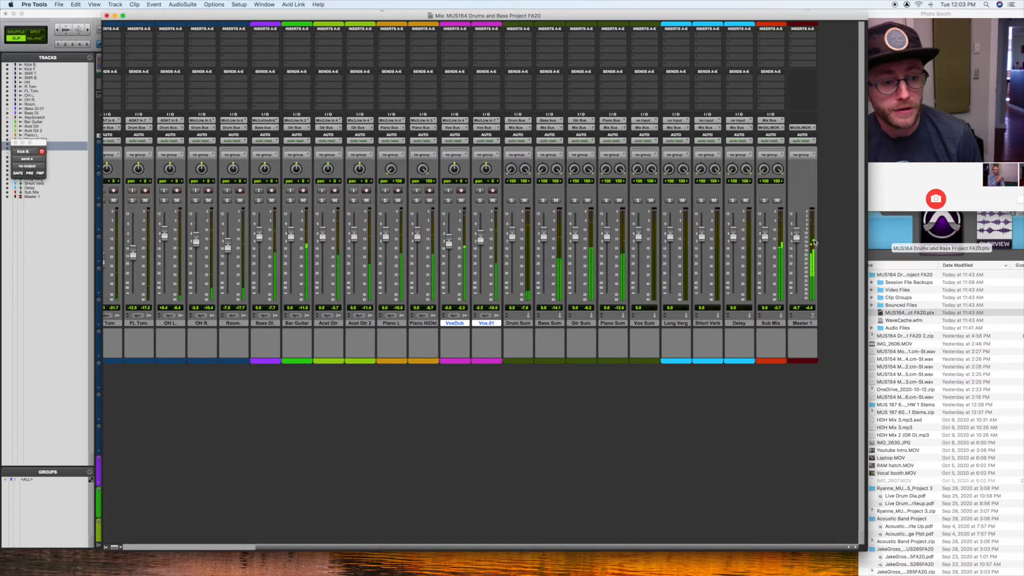
left_click(354, 201)
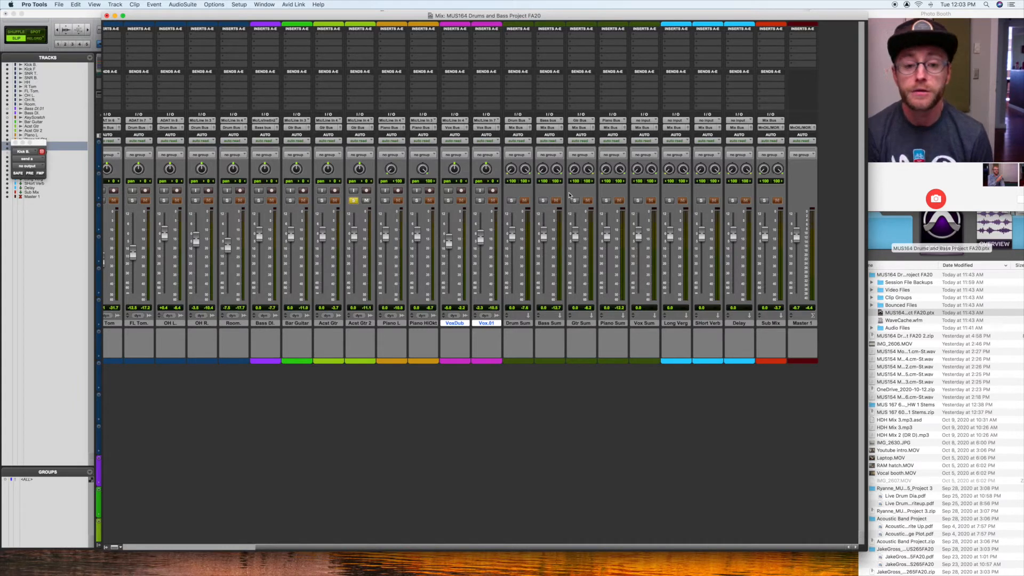
left_click(354, 200)
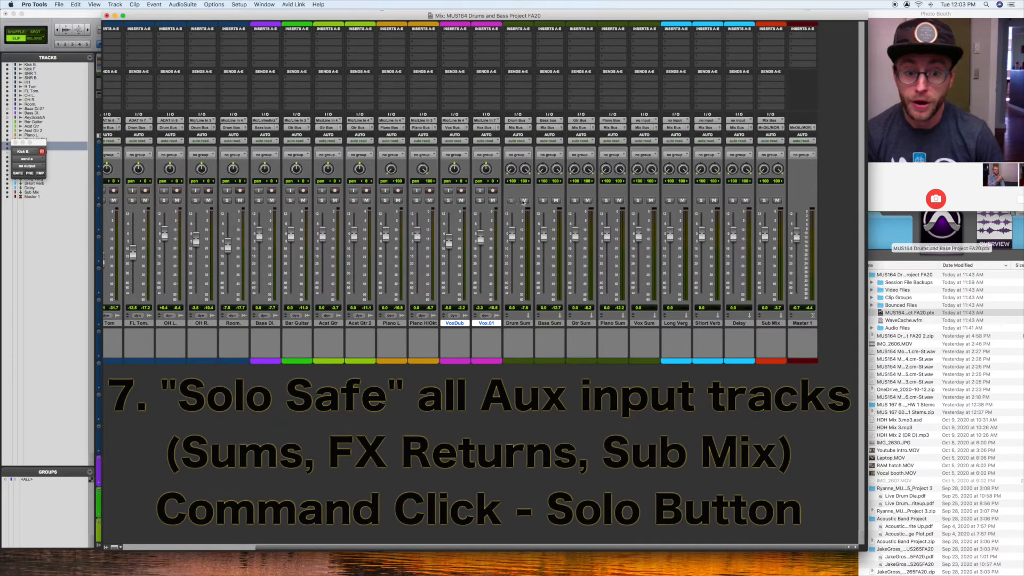
Step: Solo-safe the sum tracks, the Long Verb, Short Verb and Delay returns, and the Sub Mix
left_click(543, 201, "super")
left_click(574, 200, "super")
left_click(606, 201, "super")
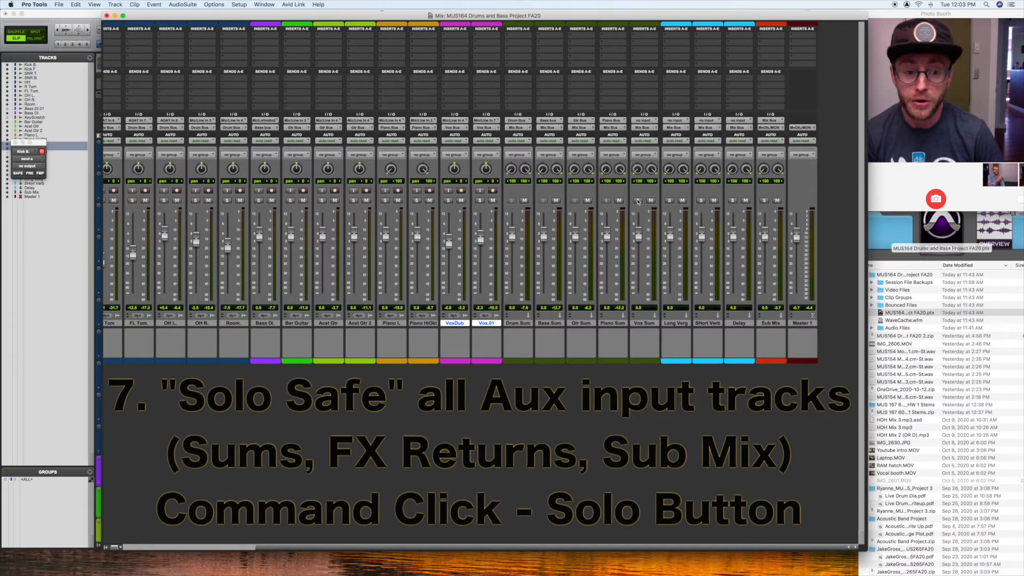
left_click(638, 201, "super")
left_click(669, 200, "super")
left_click(700, 200, "super")
left_click(733, 201, "super")
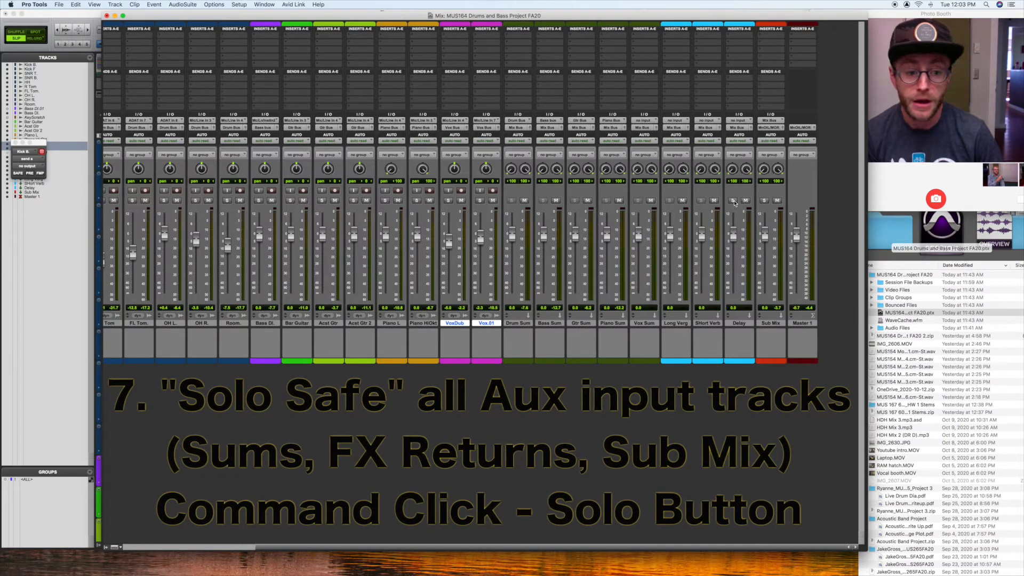
left_click(764, 200, "super")
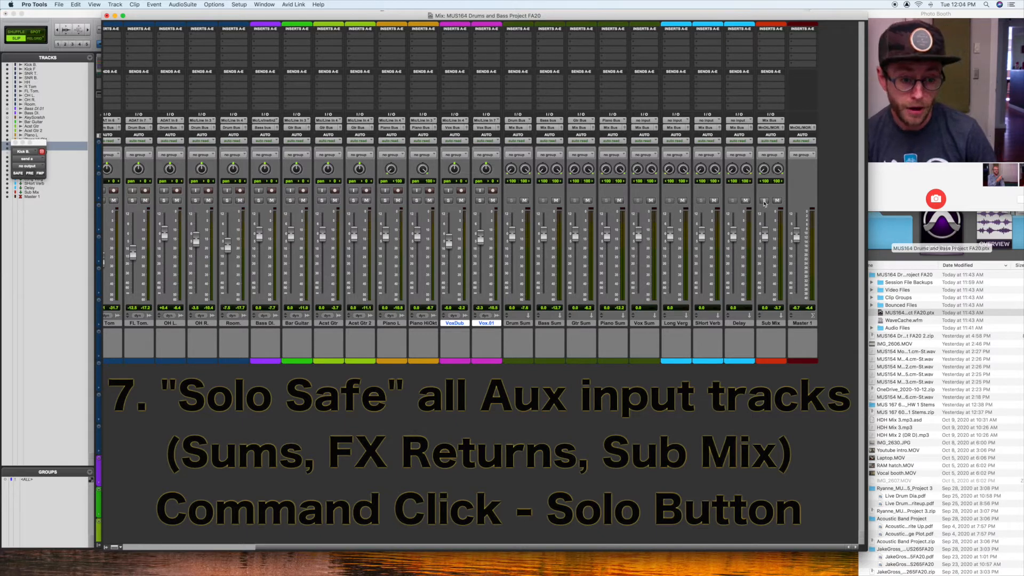
left_click(764, 201, "super")
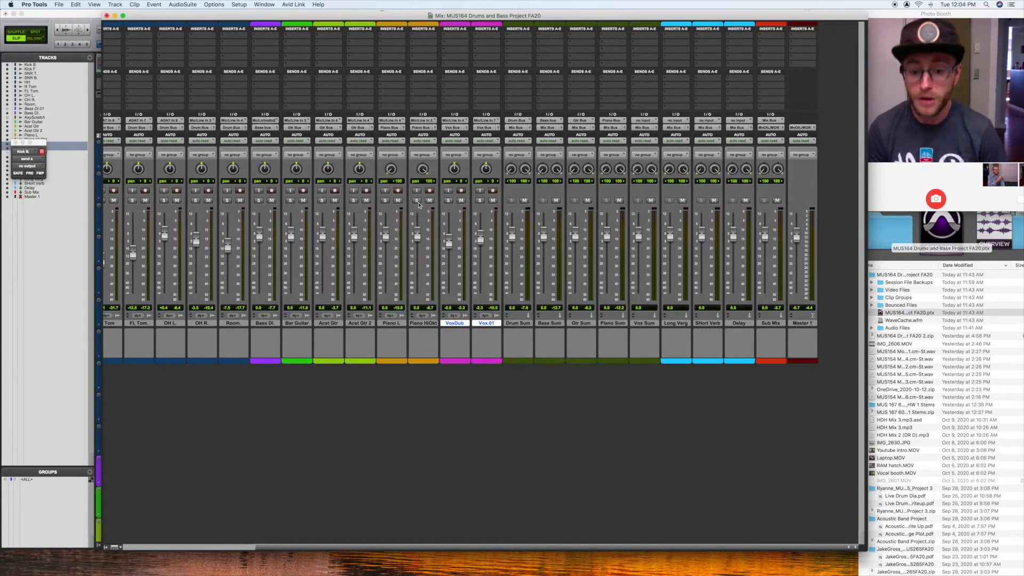
Step: Solo Acst Gtr 2 during playback to check its signal through Gtr Sum and Sub Mix, and clear the solo
left_click(353, 200)
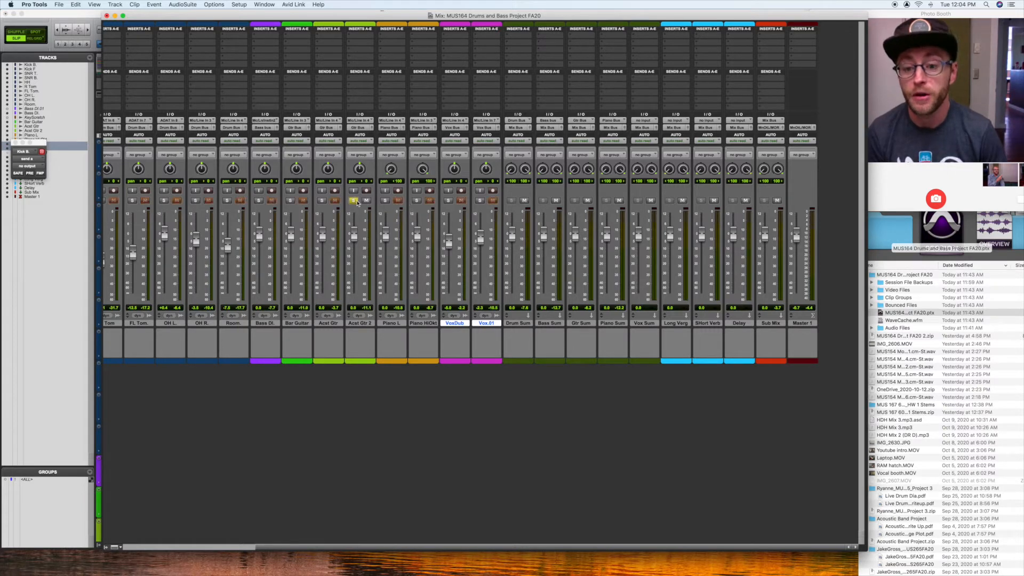
key("space")
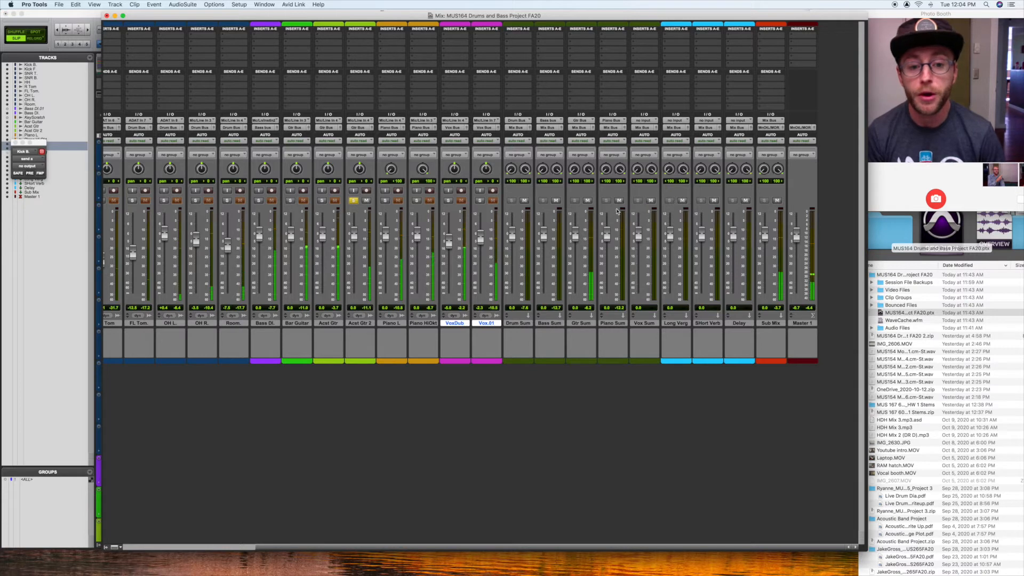
left_click(354, 201)
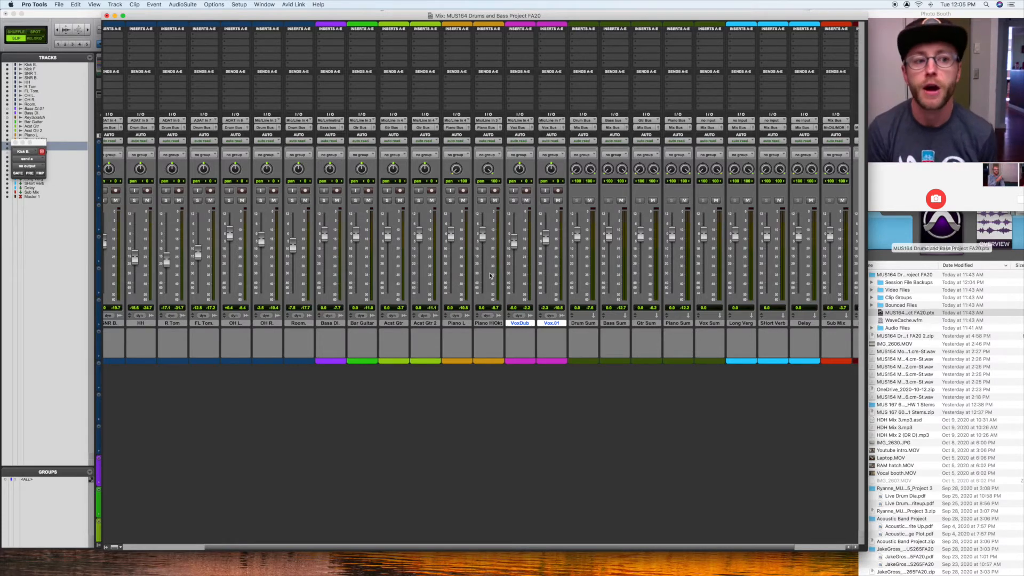
Step: Create a send to Bus 13-14 (Stereo) on all tracks from Kick B. through Vox Sum
scroll(491, 276, "left", 3)
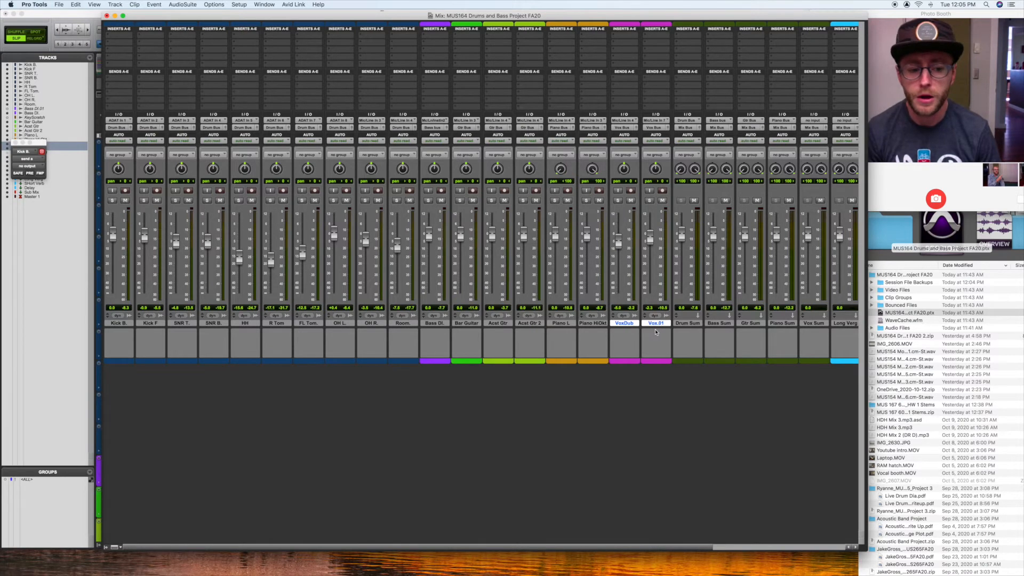
scroll(656, 332, "right", 3)
left_click(752, 323)
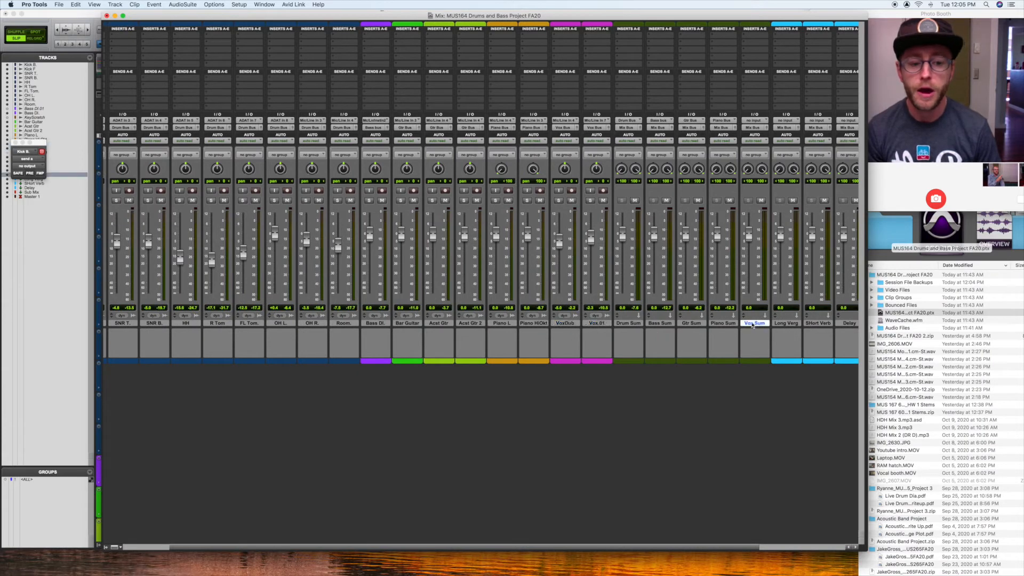
scroll(110, 325, "left", 3)
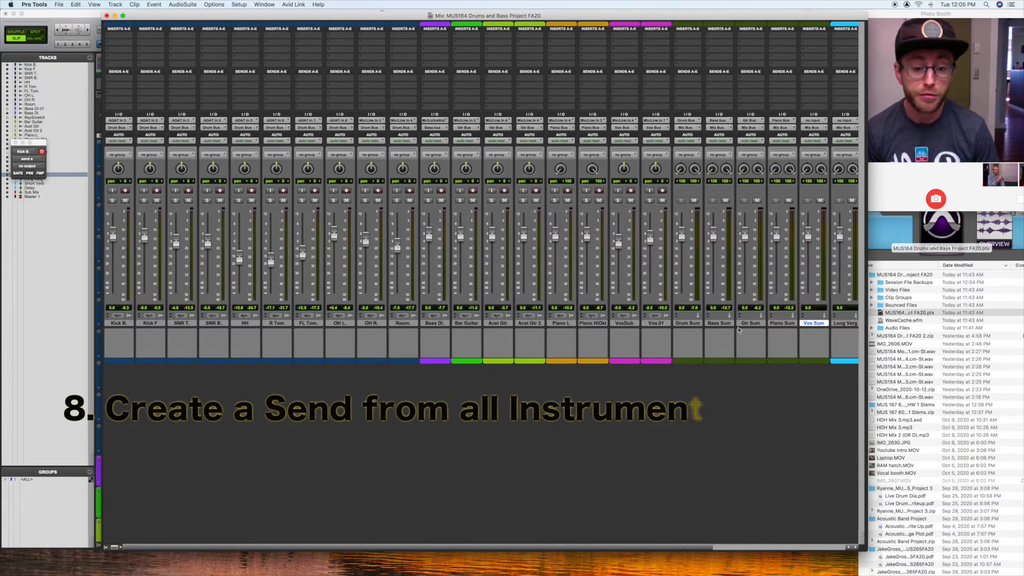
left_click(114, 324, "shift")
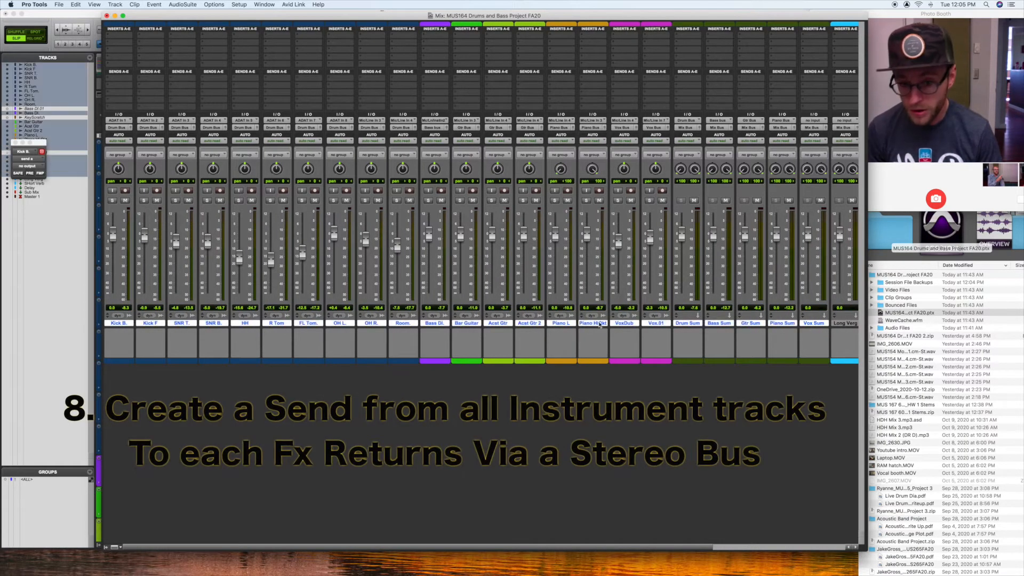
scroll(668, 326, "right", 5)
scroll(668, 326, "left", 5)
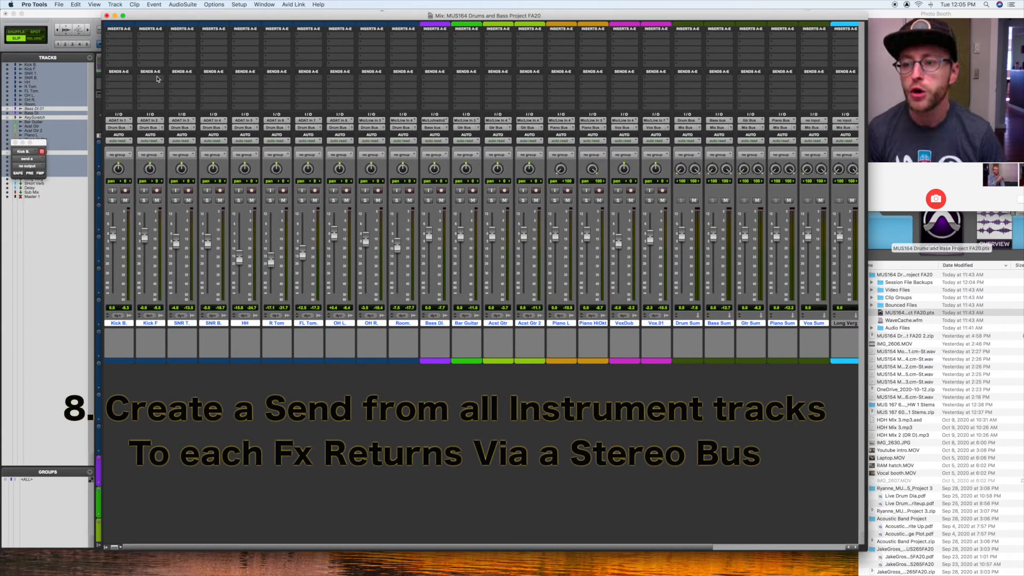
left_click(127, 79)
mouse_move(127, 85)
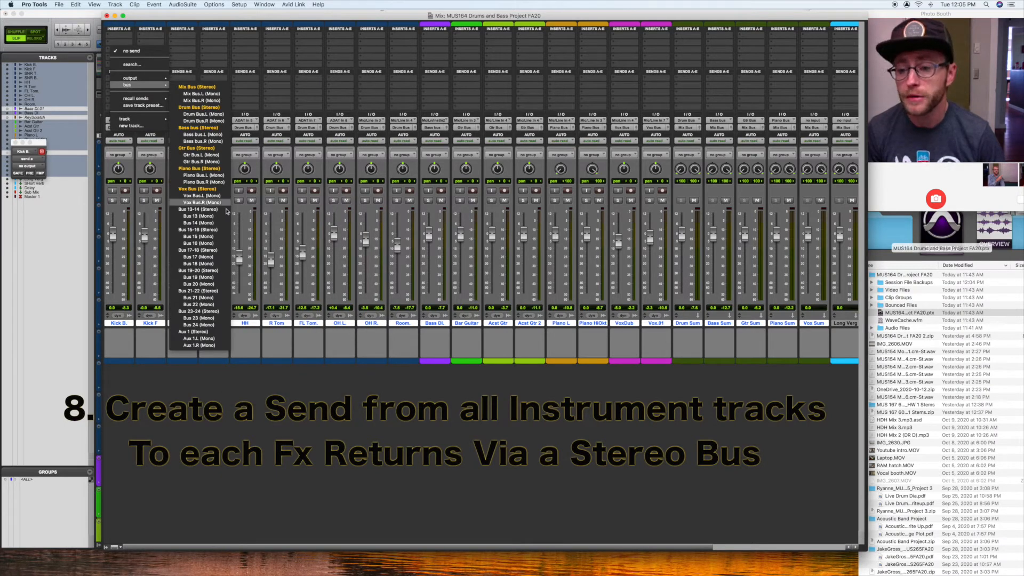
left_click(203, 211)
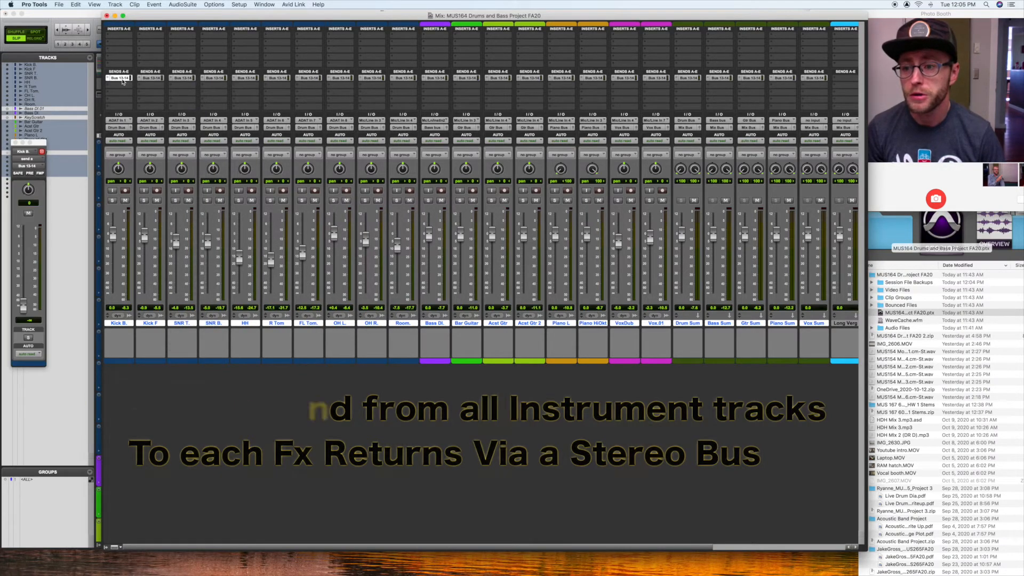
Step: Rename the send's Bus 13-14 as "Long Bus"
right_click(120, 78)
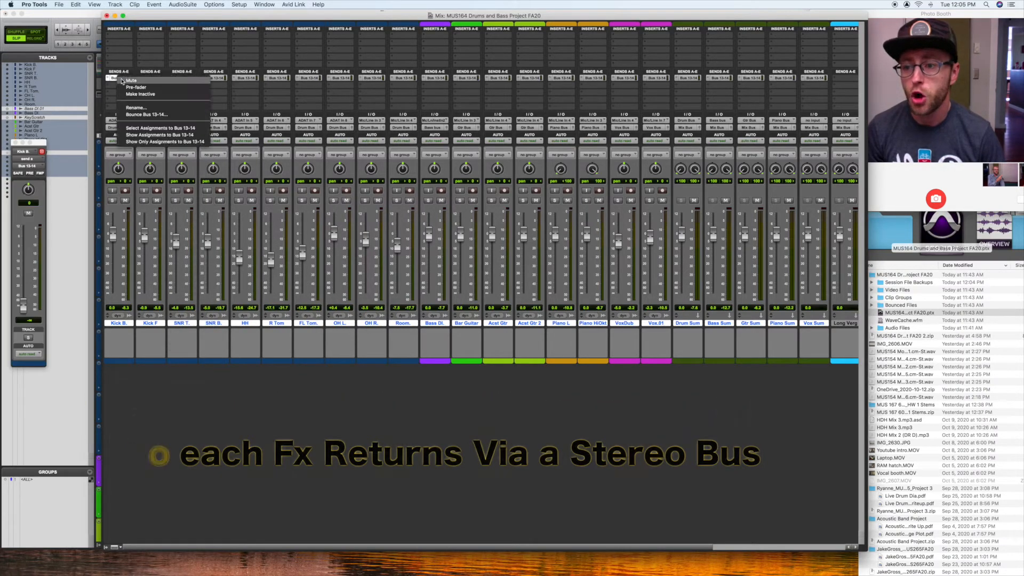
left_click(135, 108)
type("Long Bus")
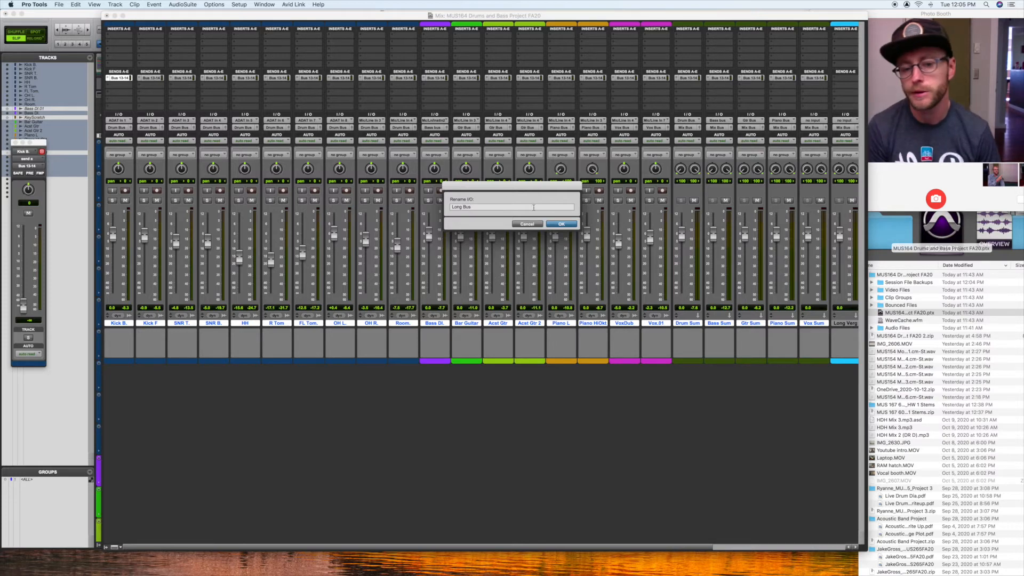
left_click(555, 225)
Step: Set the input of the Long Verb return track to Vox Bus (Stereo)
scroll(555, 227, "right", 5)
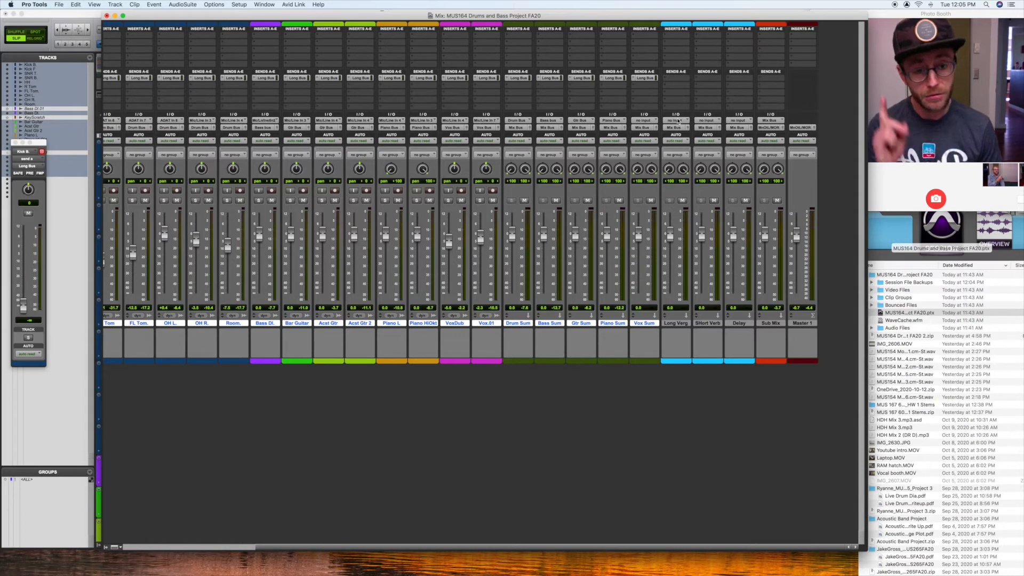
left_click(678, 121)
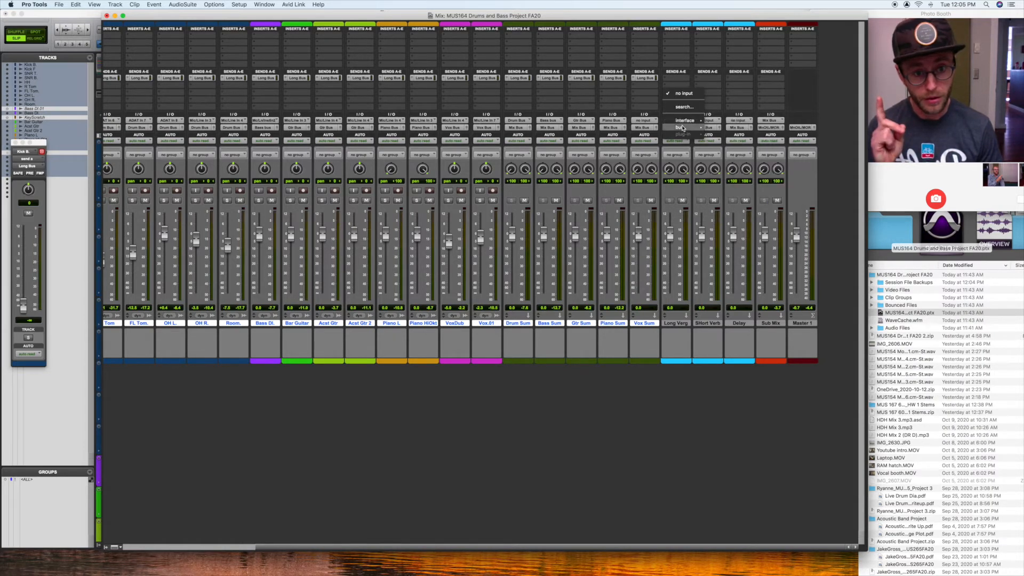
mouse_move(696, 132)
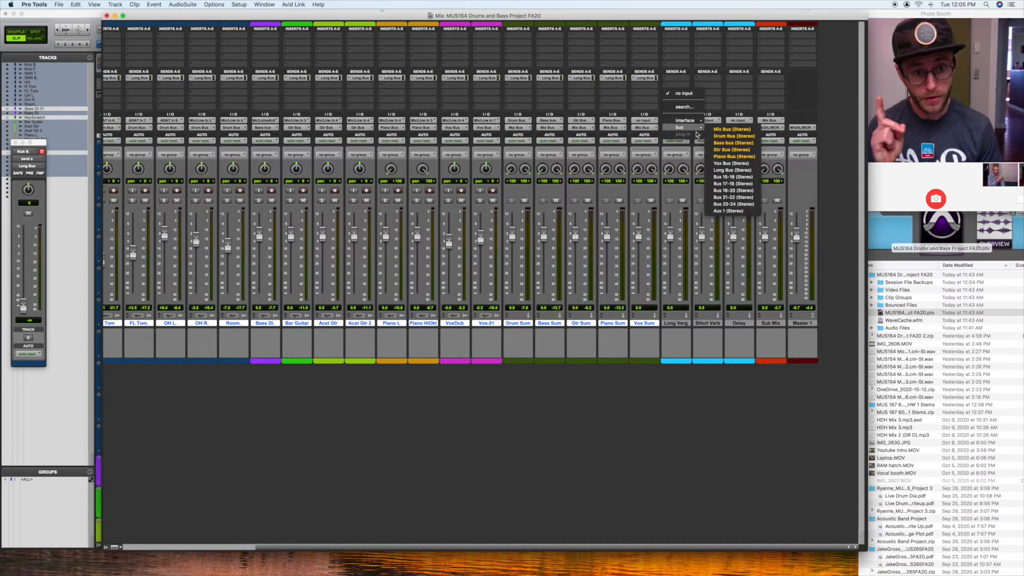
left_click(735, 165)
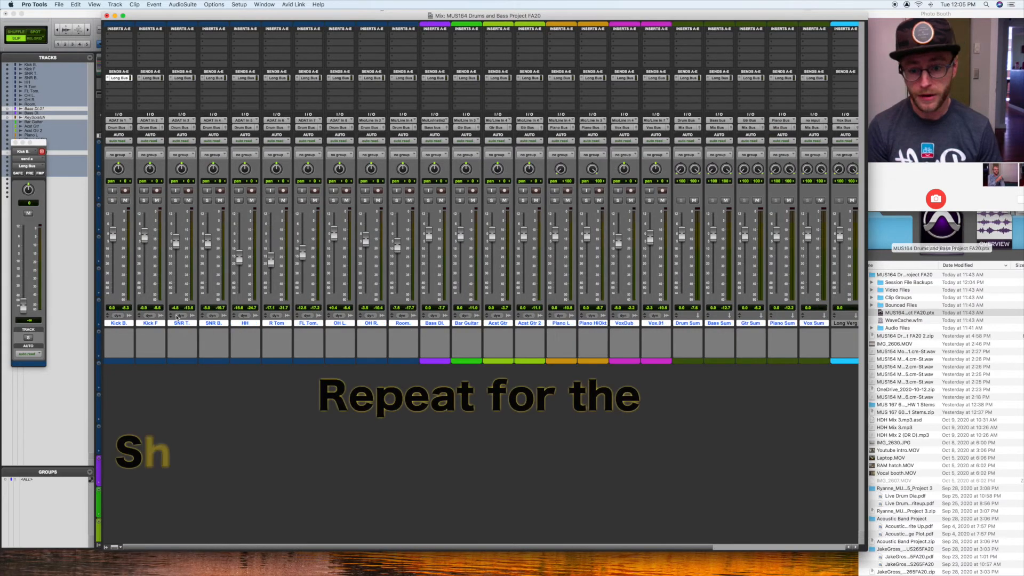
Step: Add a second send to Bus 15-16 (Stereo) on the selected tracks and rename that bus "Short Bus"
left_click(118, 78)
mouse_move(128, 93)
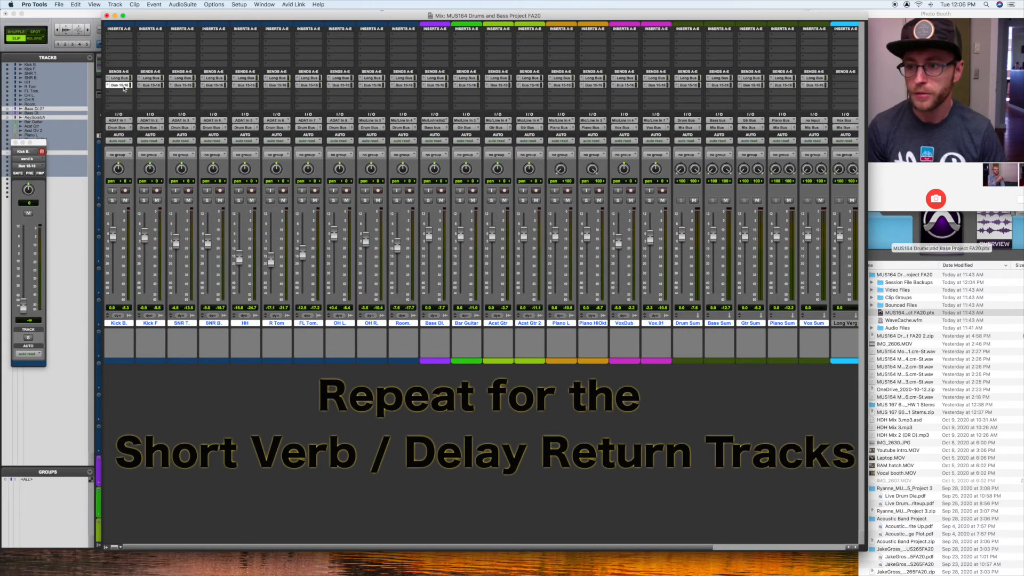
Step: Set the reverb return inputs to their matching Long Bus and Short Bus, and add a "Delay Bus" send on the selected tracks
scroll(712, 78, "right", 5)
left_click(708, 92, "alt")
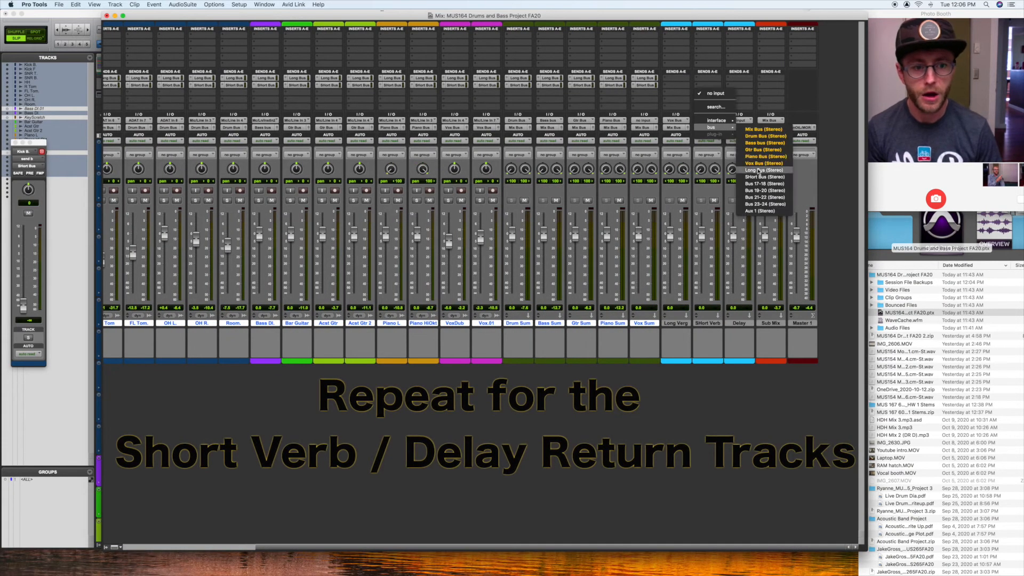
left_click(677, 139)
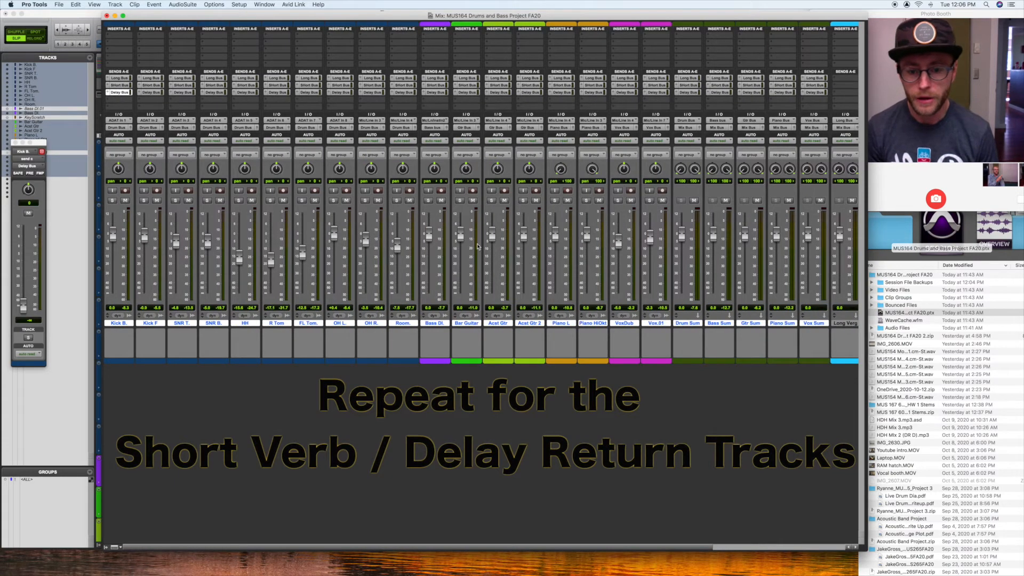
scroll(455, 236, "right", 5)
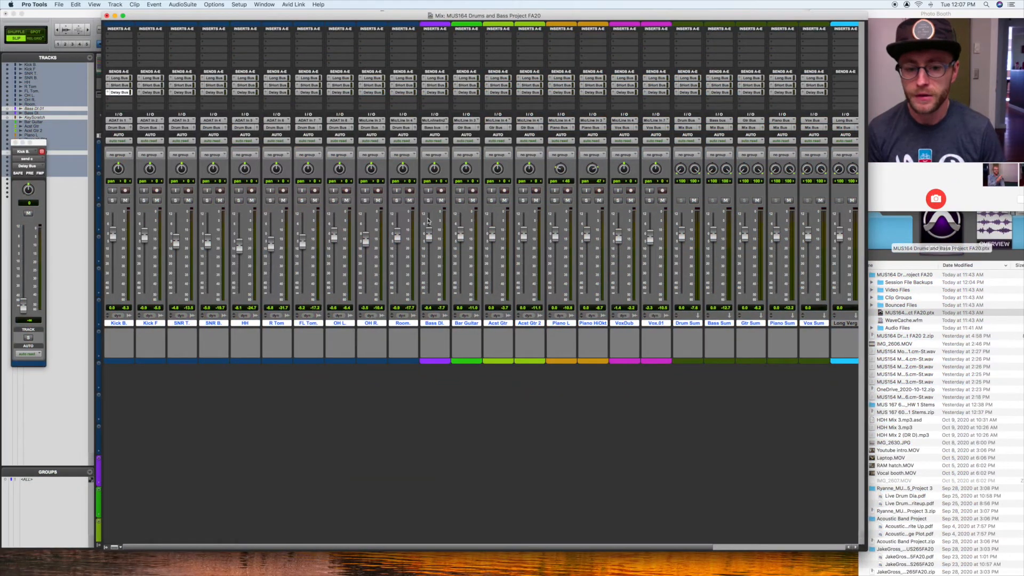
Step: Insert the multichannel H-Reverb plug-in on the Long Verb return track
scroll(603, 265, "right", 5)
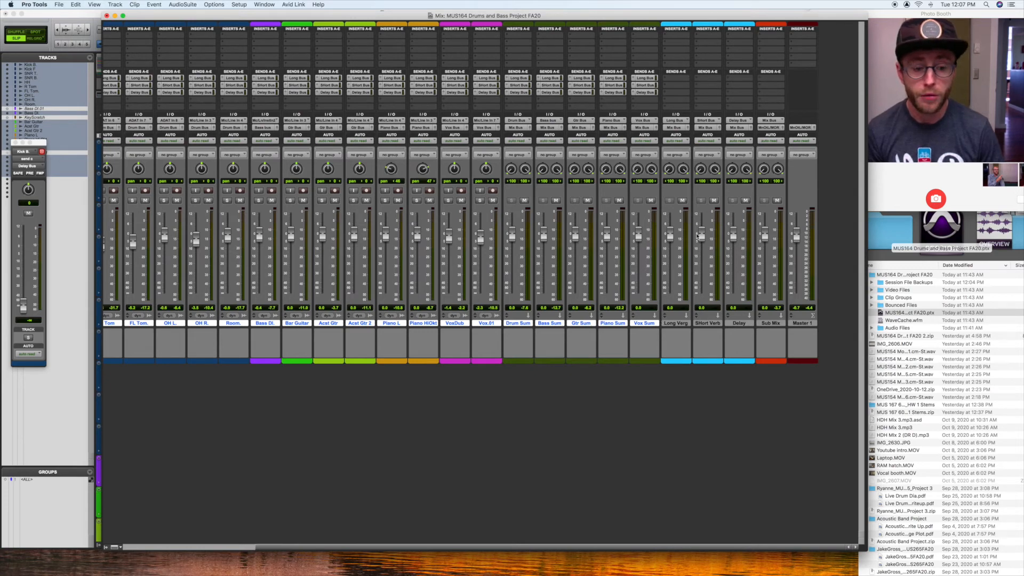
left_click(676, 324)
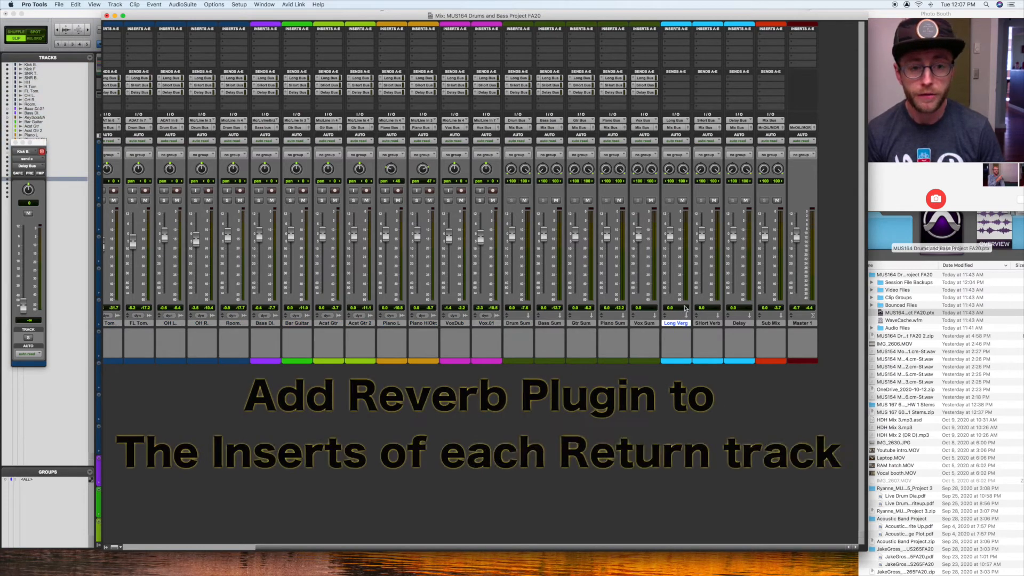
left_click(673, 38)
mouse_move(673, 38)
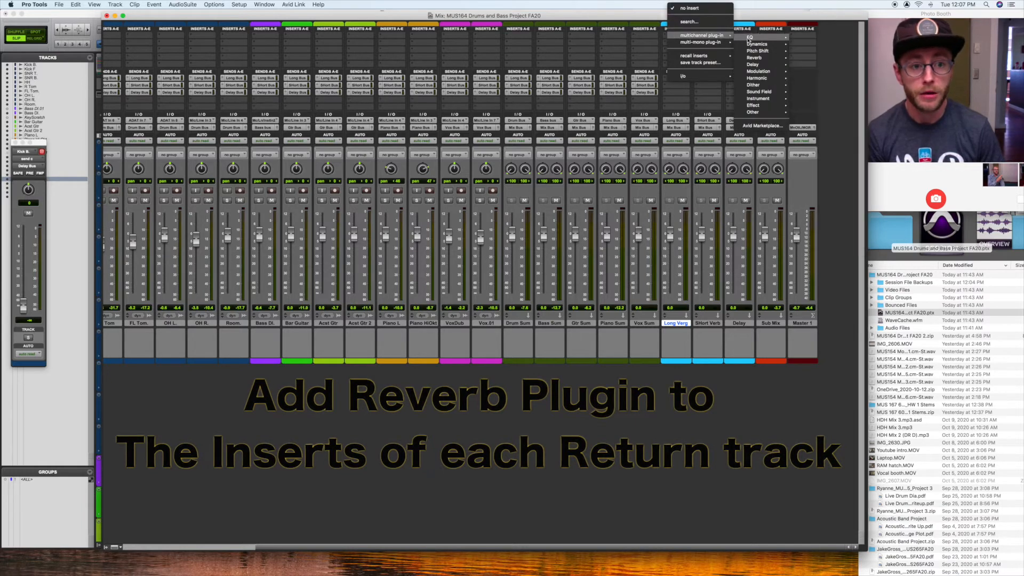
mouse_move(756, 60)
left_click(817, 80)
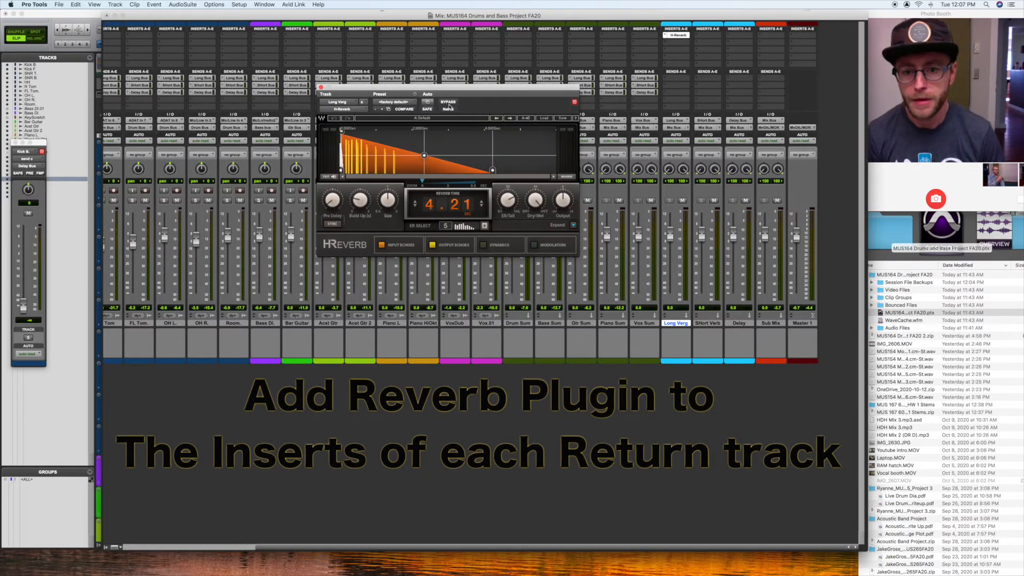
Step: Load the large hall preset from H-Reverb's Halls presets and close the plug-in window
left_click(387, 103)
left_click(391, 103)
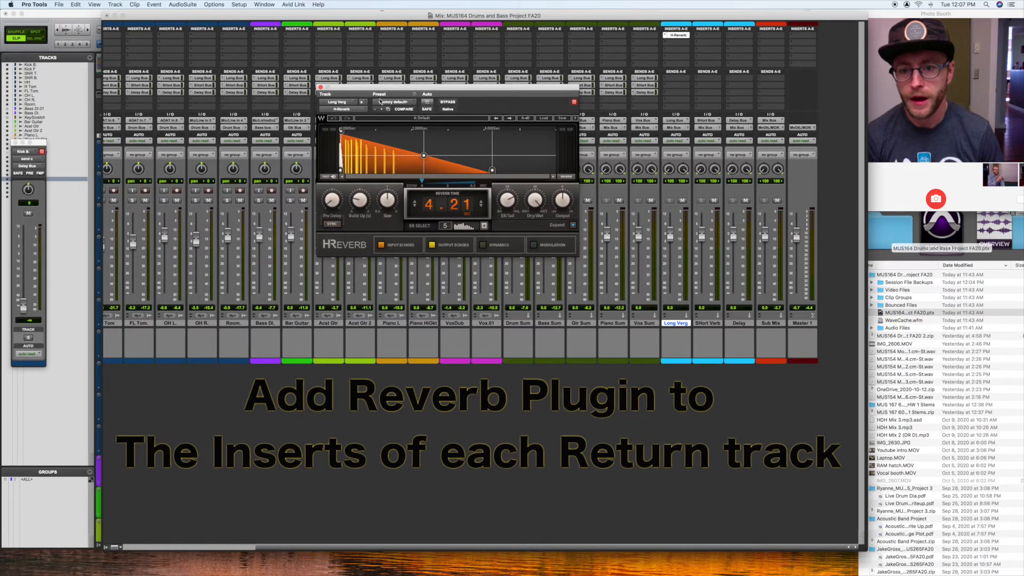
left_click(550, 120)
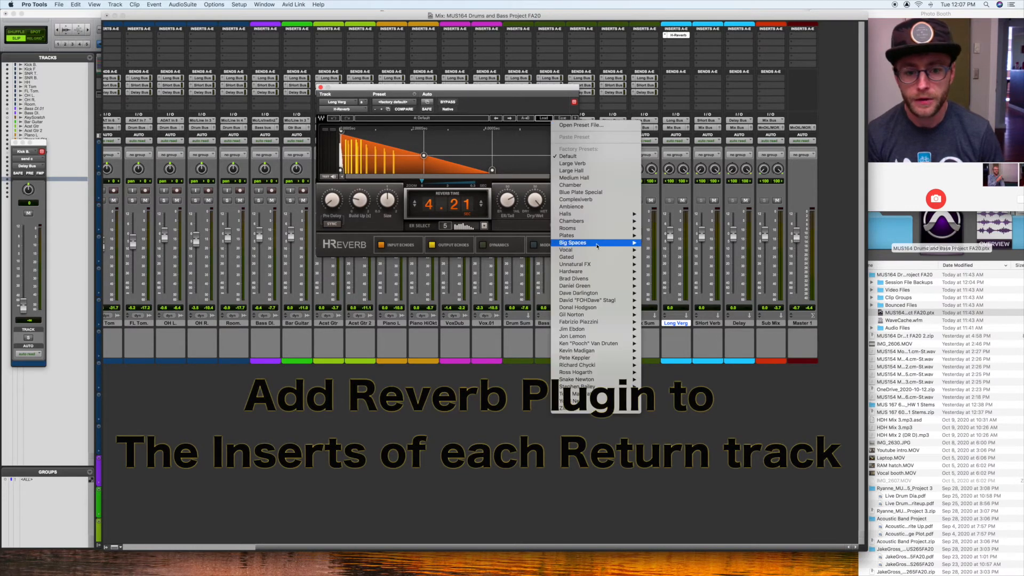
mouse_move(591, 214)
left_click(663, 221)
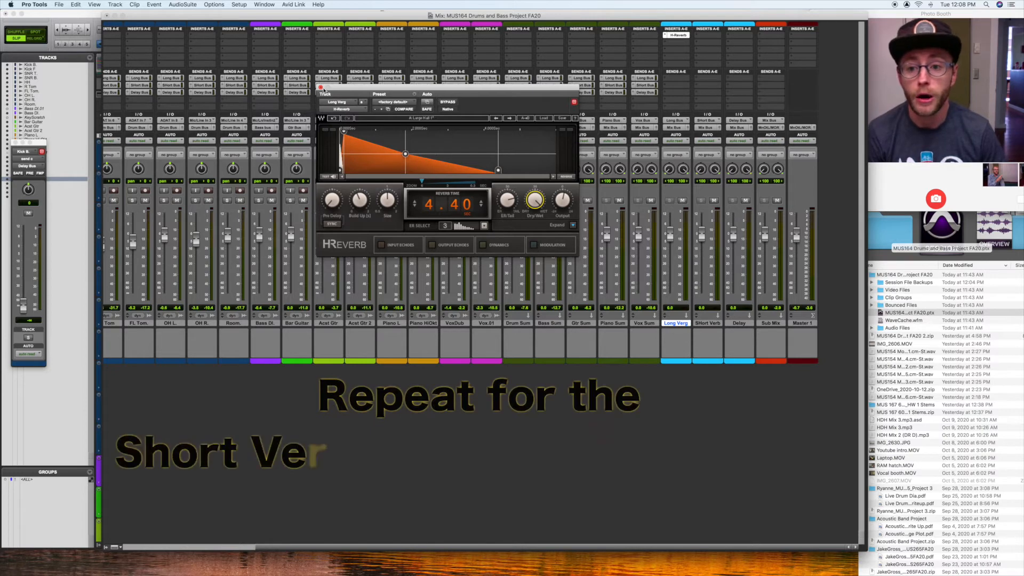
left_click(320, 87)
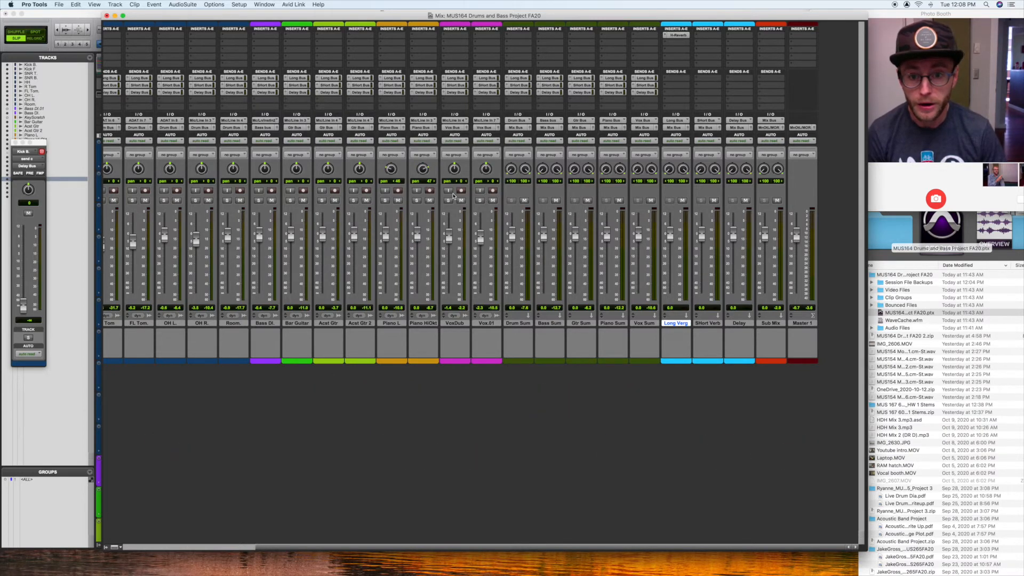
Step: Solo the VoxDub track and expose the Long Bus send's level controls across the mixer, leaving Short Bus and Delay Bus collapsed
left_click(448, 201)
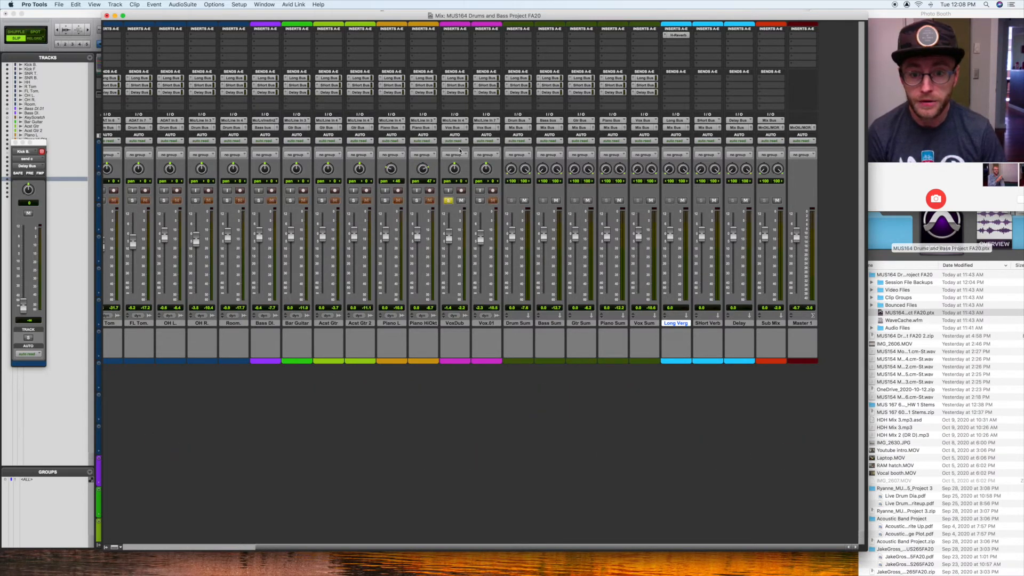
left_click(443, 92, "super")
left_click(444, 85, "super")
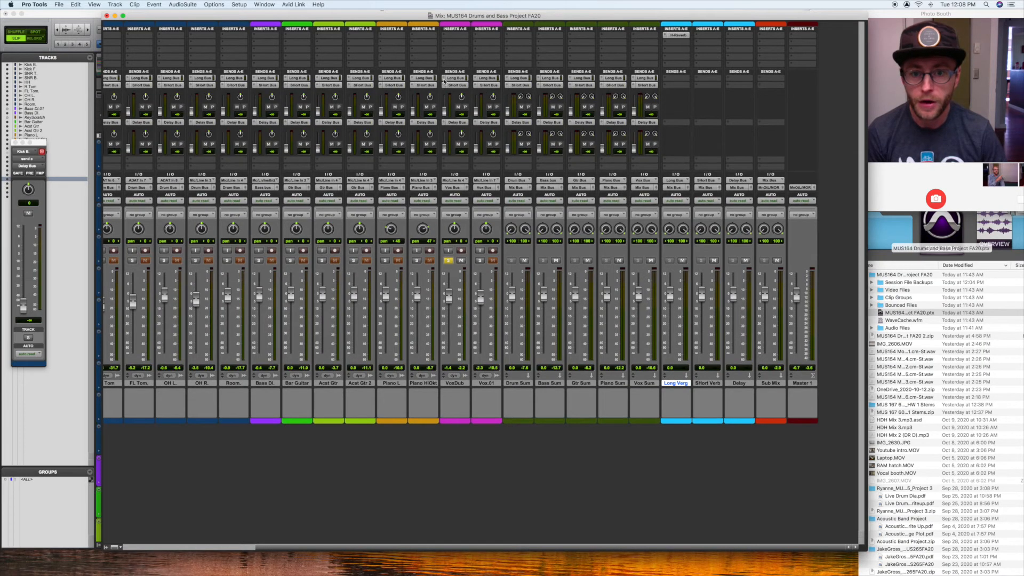
left_click(444, 79, "super")
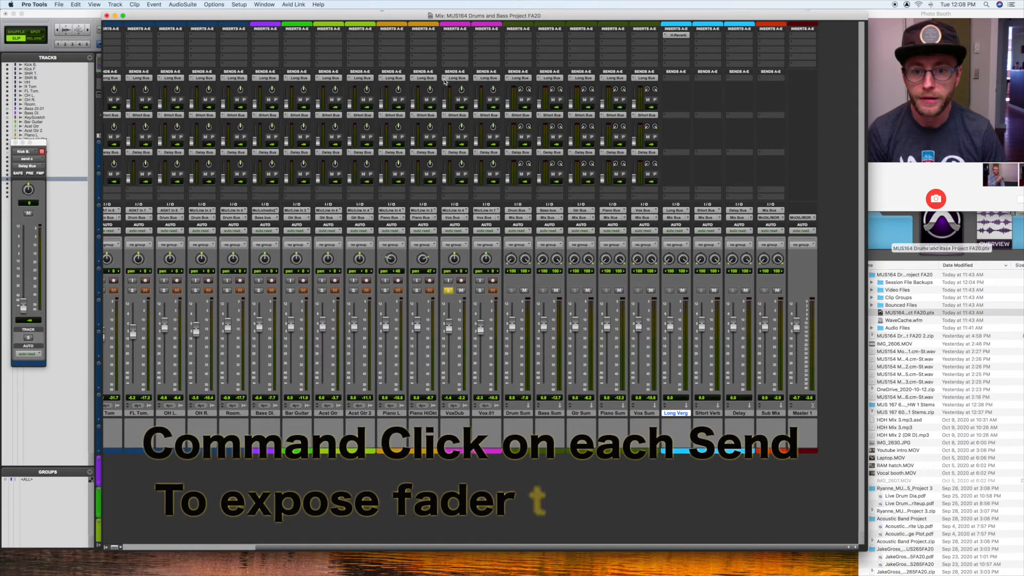
left_click(445, 116, "super")
left_click(445, 123, "super")
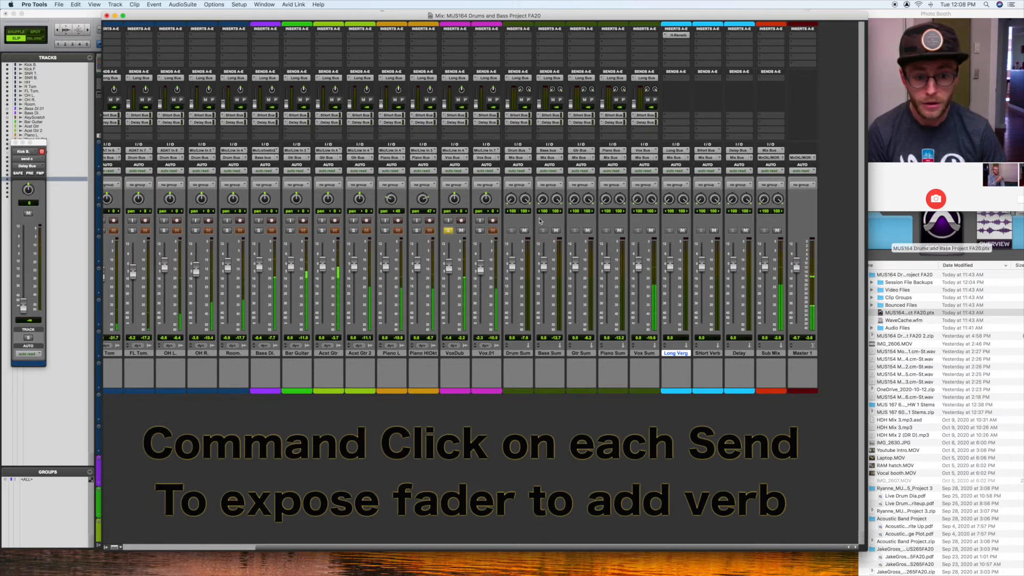
Step: Set VoxDub's Long Bus send level to about -17.8 dB and move the floating send window out of the way
left_click_drag(444, 105, 445, 97)
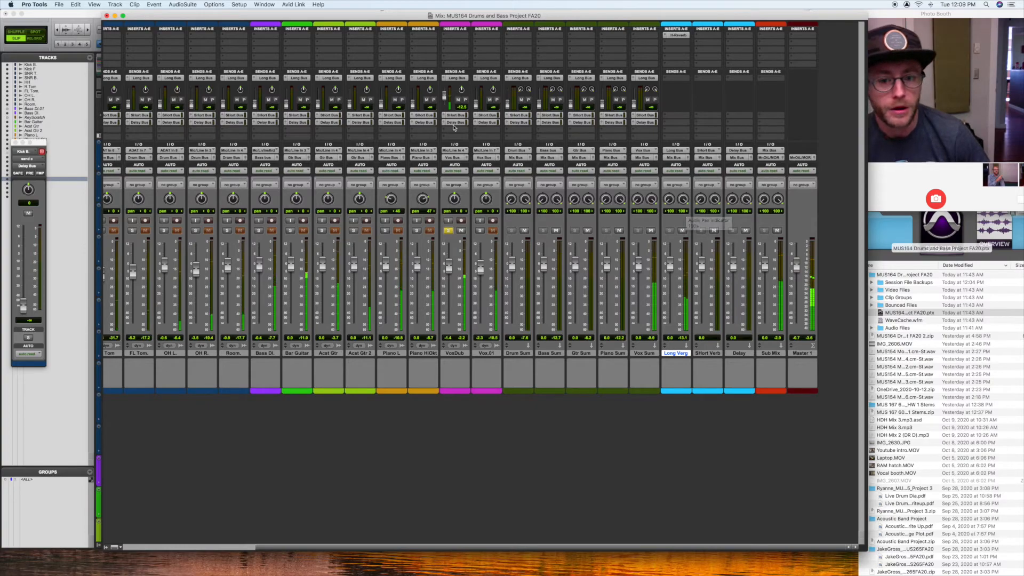
left_click_drag(444, 97, 444, 99)
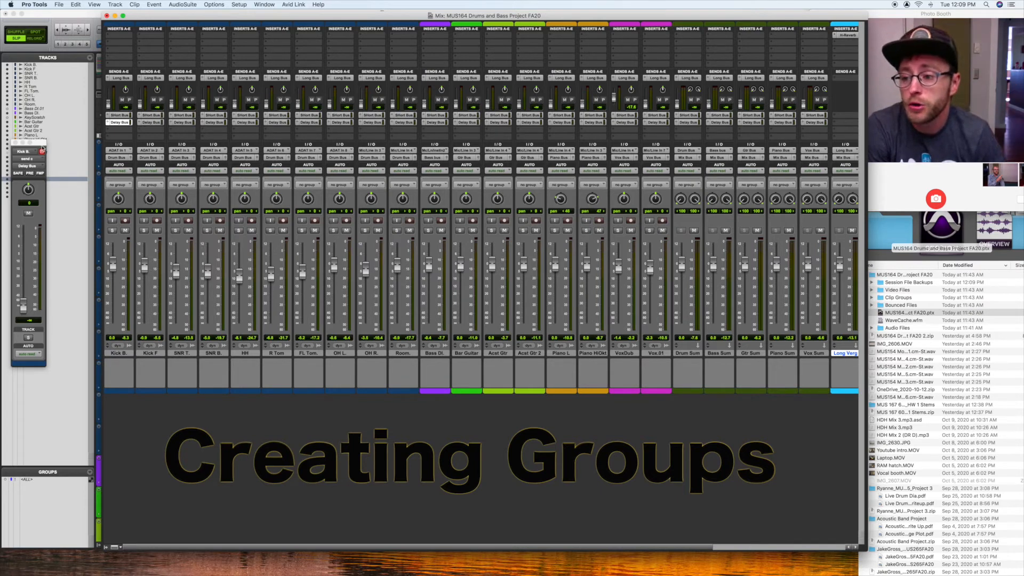
left_click_drag(42, 144, 71, 69)
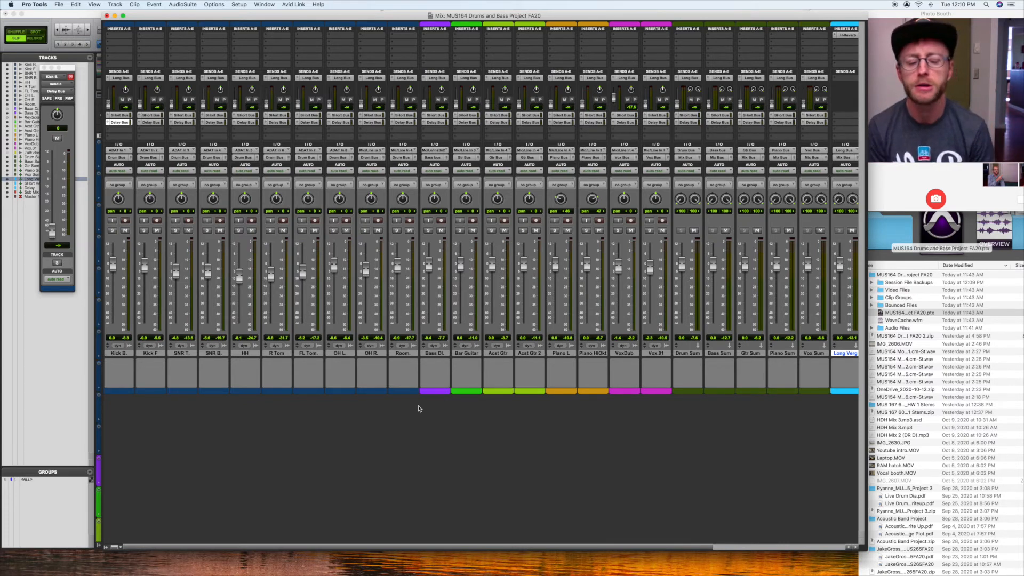
Step: Create a Mix/Edit group named "Drums" from the tracks Kick B. through Room
left_click(408, 353)
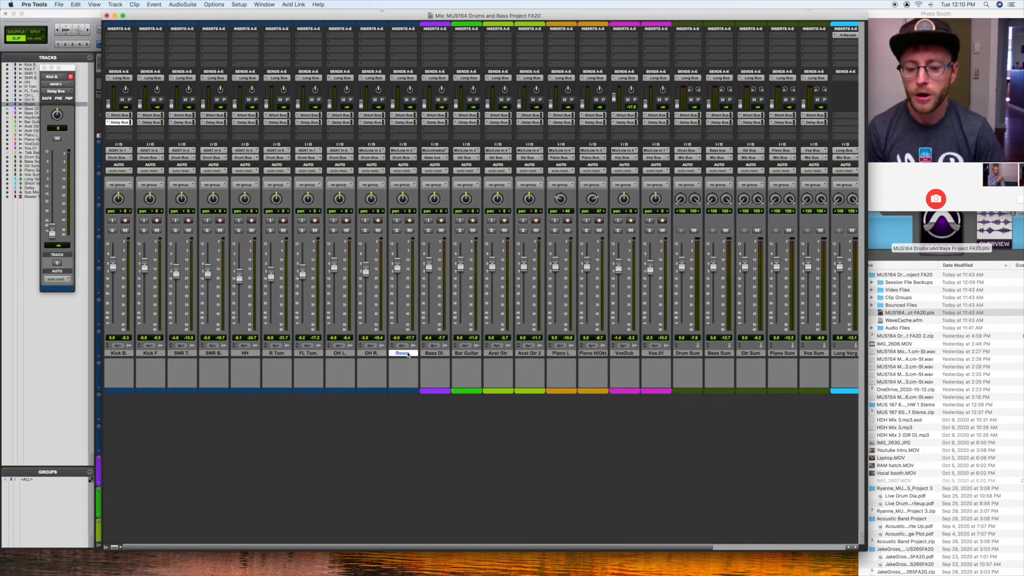
left_click(116, 353, "shift")
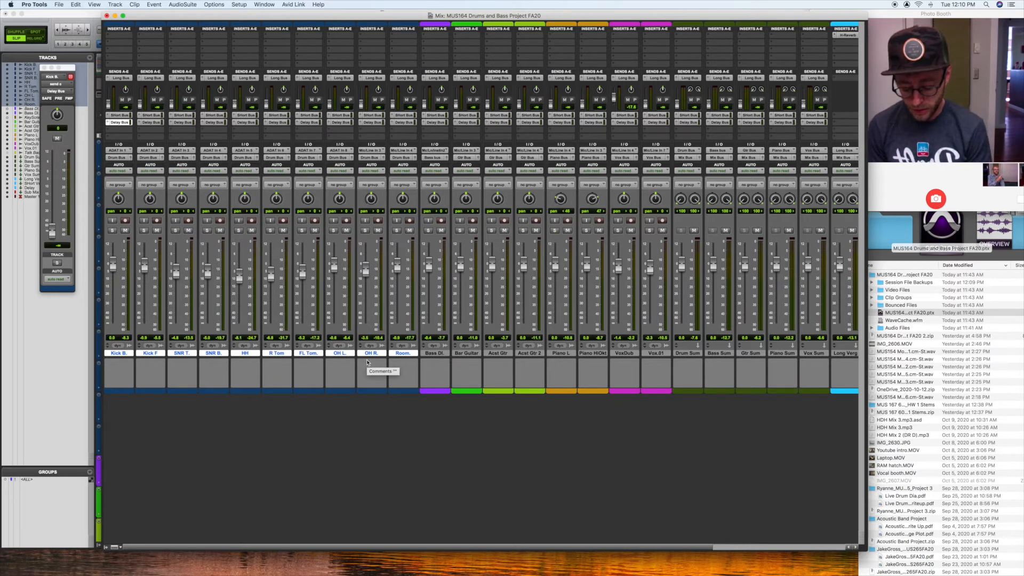
key("super+g")
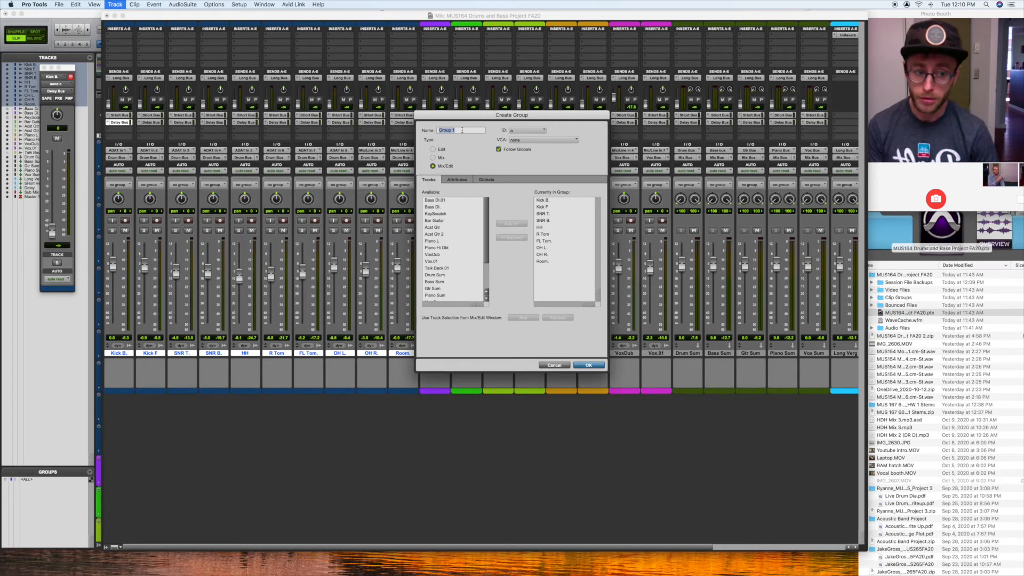
type("Drums")
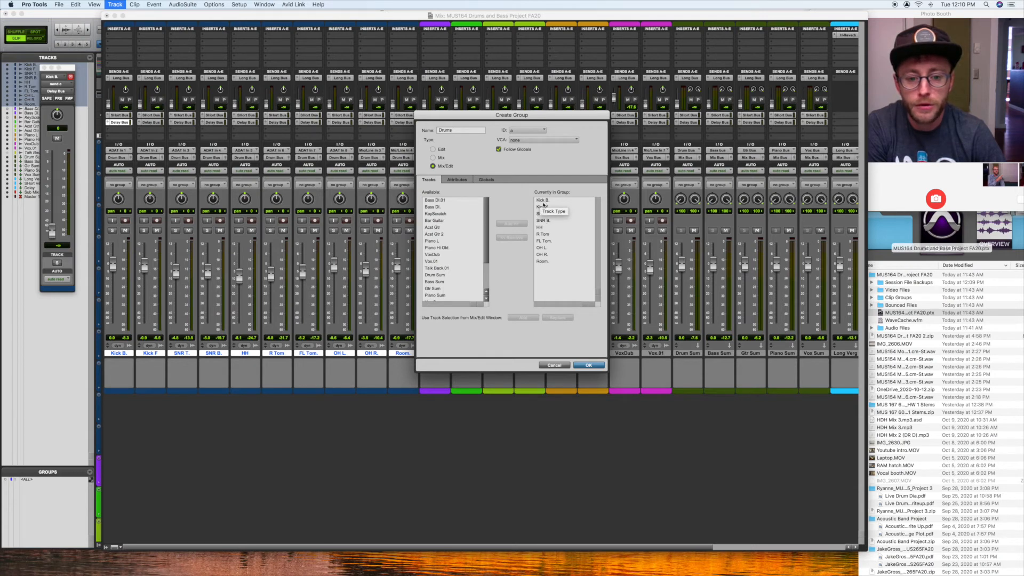
left_click(593, 366)
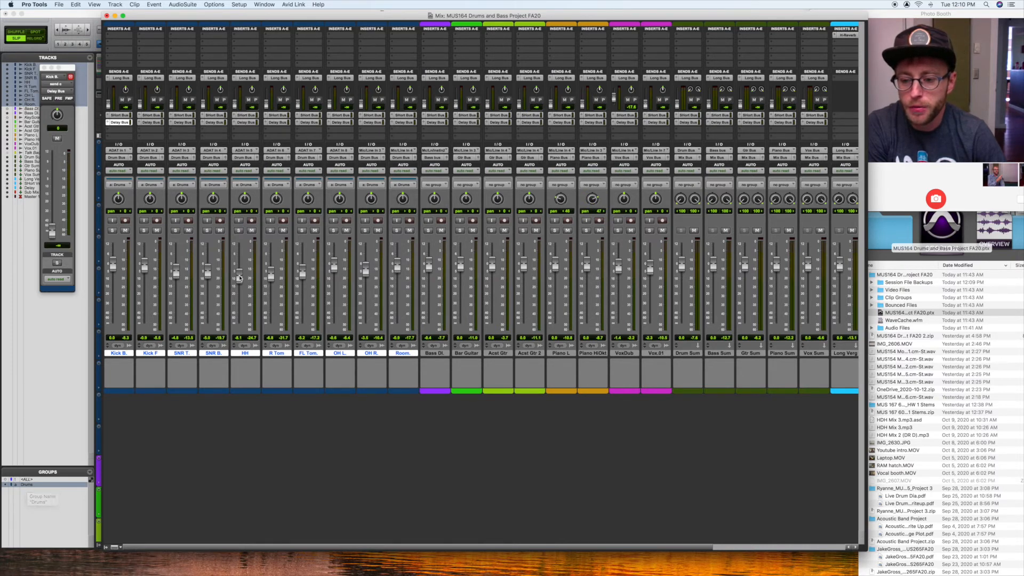
Step: Raise the linked drum faders from the HH track, bringing Kick B. to +1.3 dB, and toggle the group's solo and mute on and off
left_click_drag(240, 277, 235, 278)
left_click(239, 231)
left_click(239, 230)
left_click(239, 231)
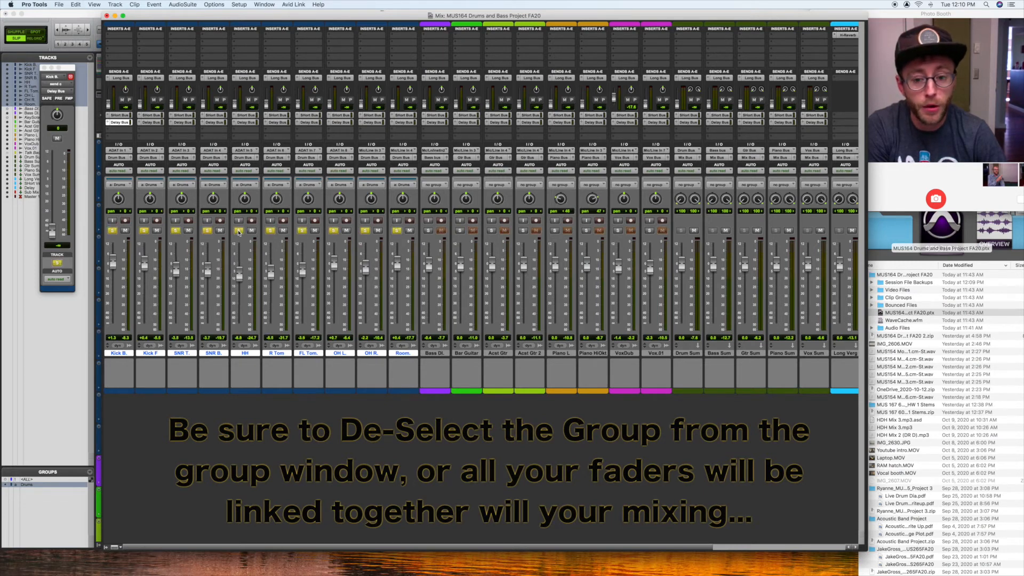
left_click(239, 230)
left_click(251, 230)
left_click(252, 230)
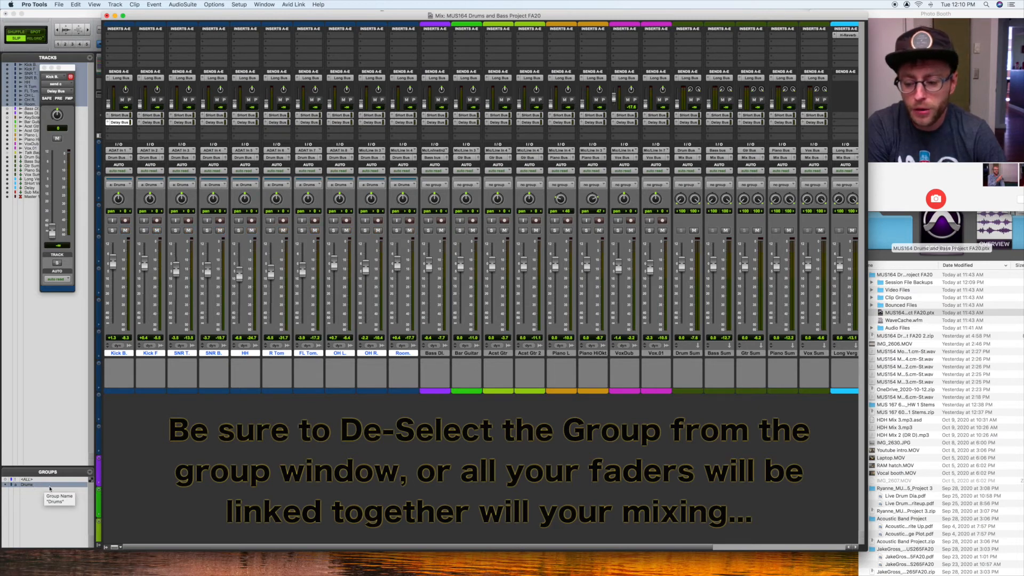
Step: Switch to the Edit window, show the track and group lists, and hide the clip list
key("super+equal")
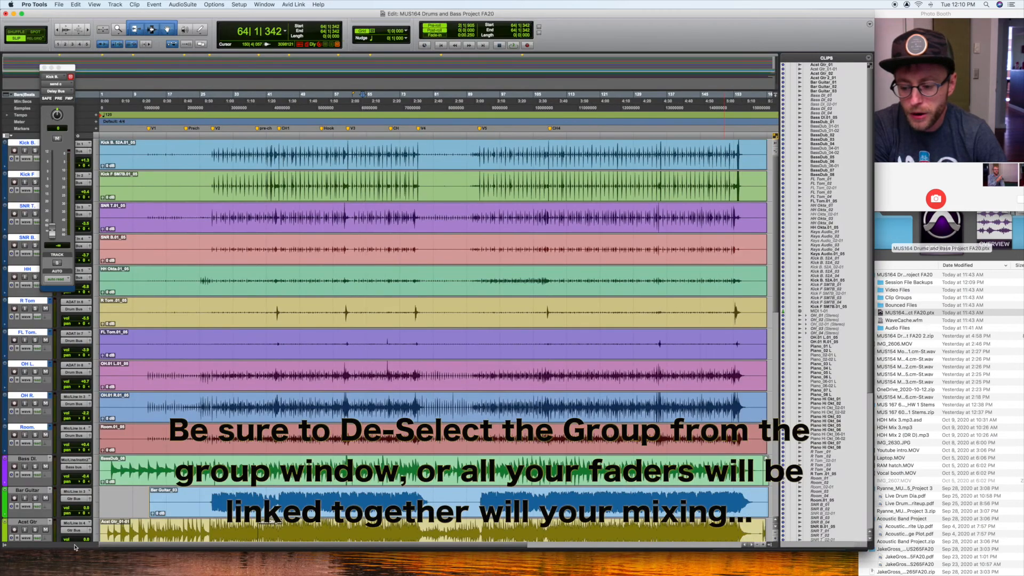
left_click(5, 545)
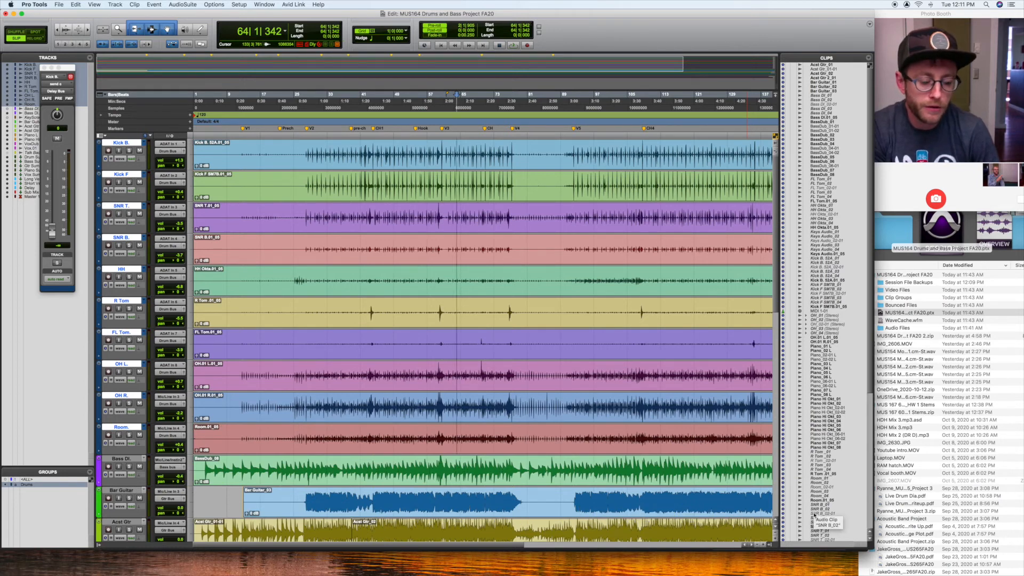
left_click(770, 546)
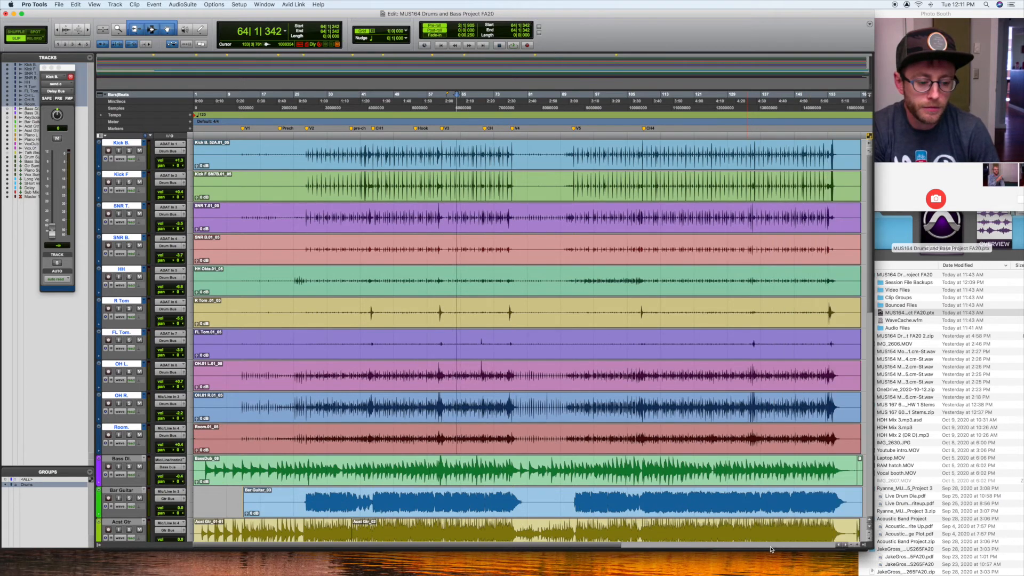
left_click(860, 545)
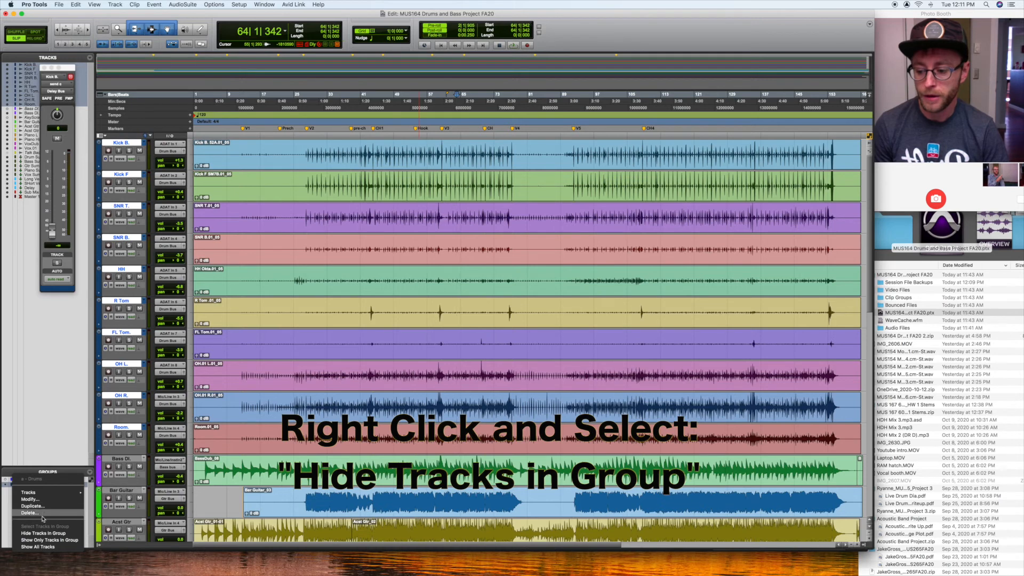
Step: Hide the Drums group's tracks, check the Mix window without them, and show the group's tracks again
left_click(64, 533)
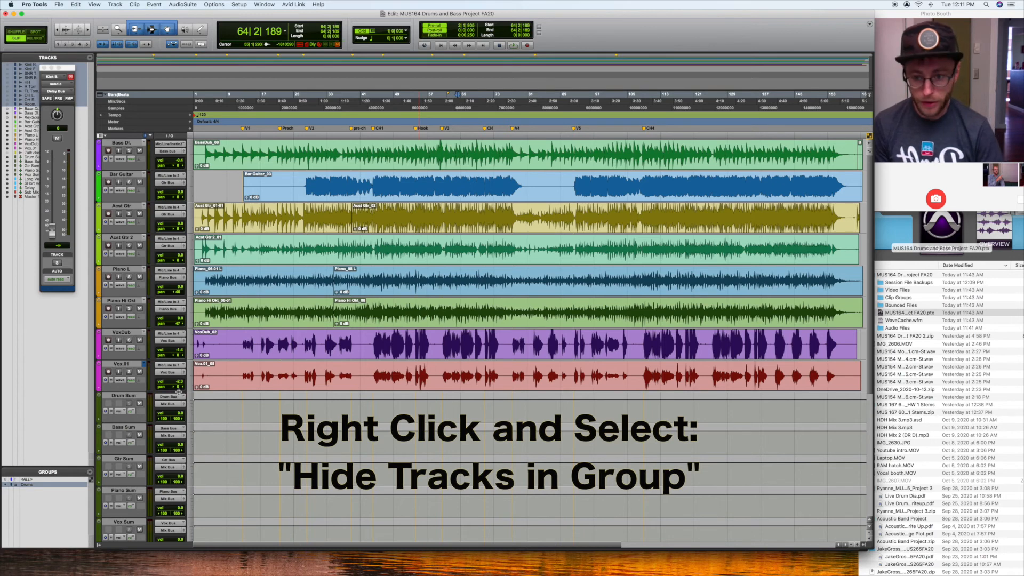
key("super+equal")
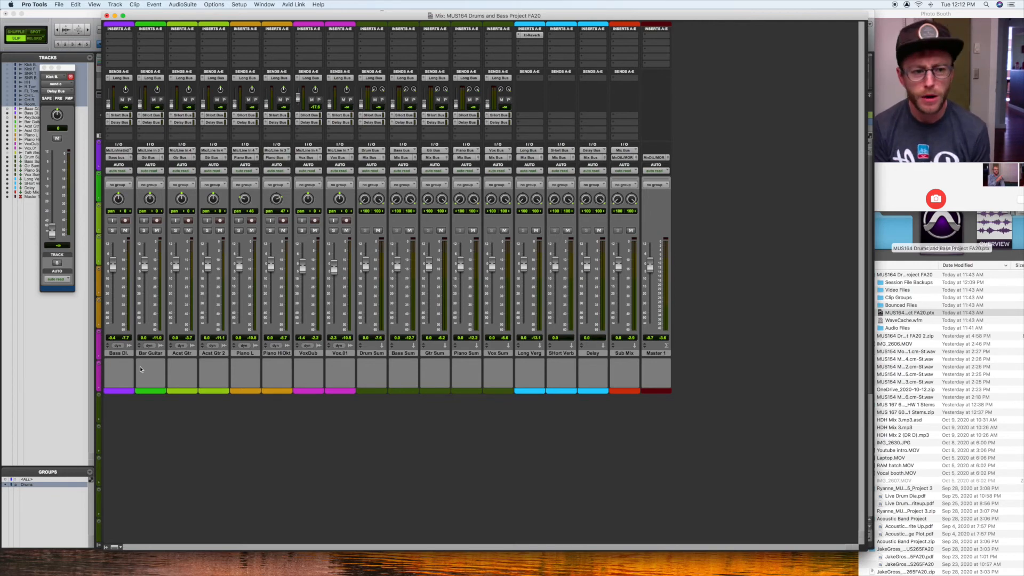
key("super+equal")
right_click(39, 486)
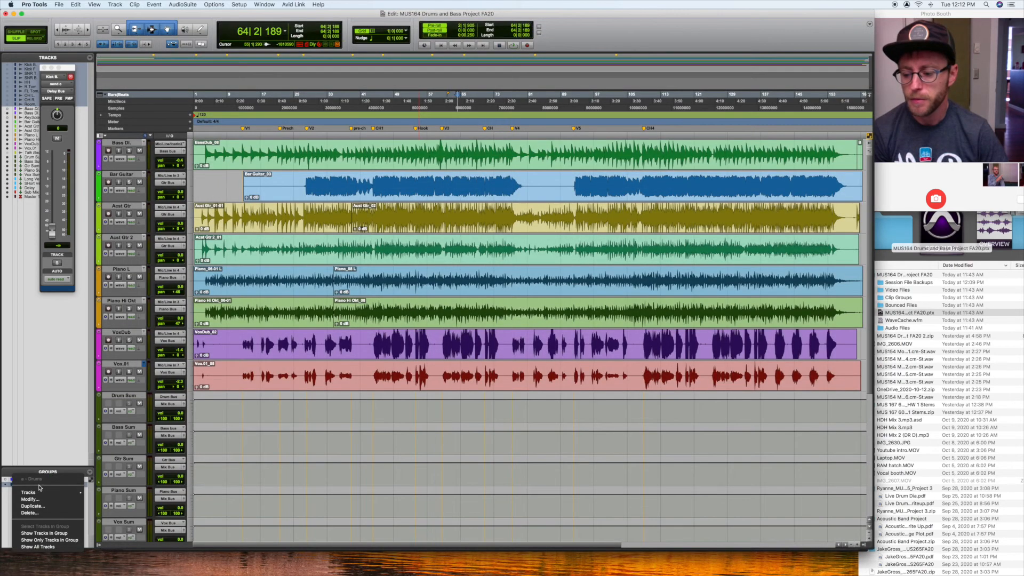
left_click(49, 533)
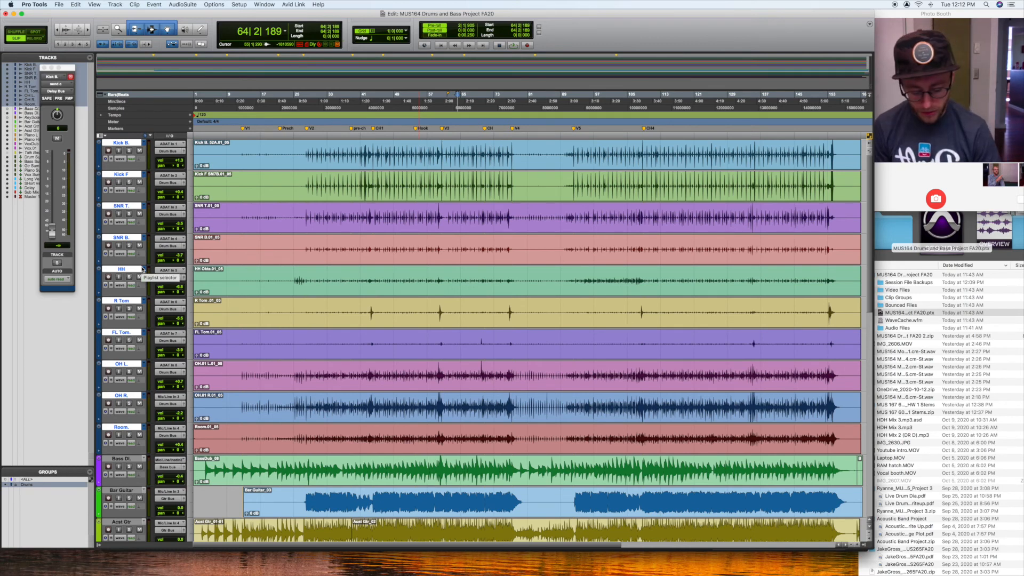
Step: Create a group named "Gtr" from the tracks Bar Guitar through Acst Gtr 2 in the Mix window
key("super+equal")
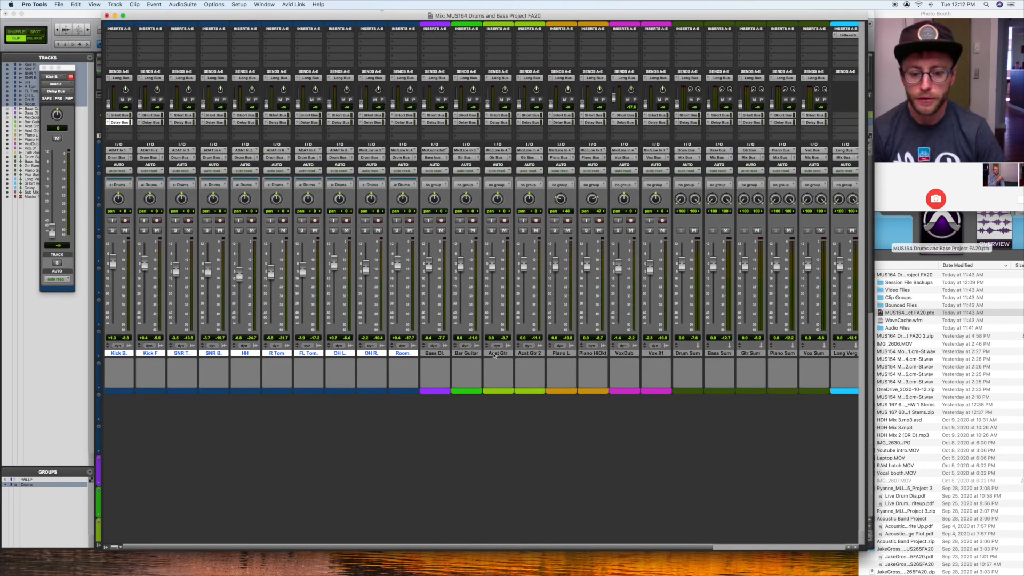
left_click(466, 353)
left_click(529, 353, "shift")
key("super+g")
type("Gtr")
key("Return")
Step: Group the Piano L and Piano Hi Okt tracks as "piano"
left_click(560, 353)
left_click(597, 354, "shift")
key("super+g")
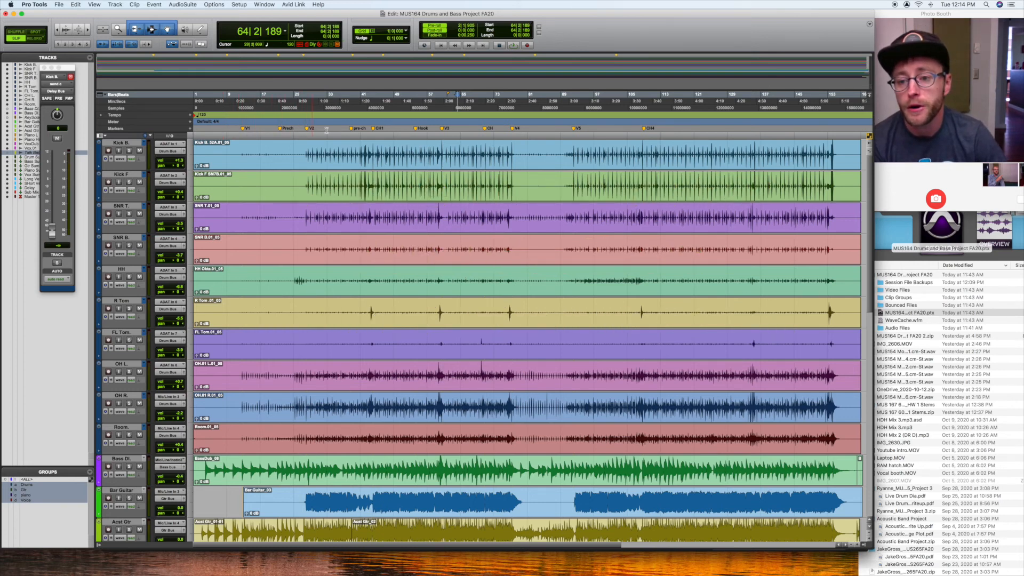
Step: Play the song briefly from before the V2 marker and reposition the edit cursor to bar 12 and bar 17
left_click(299, 120)
key("space")
key("space")
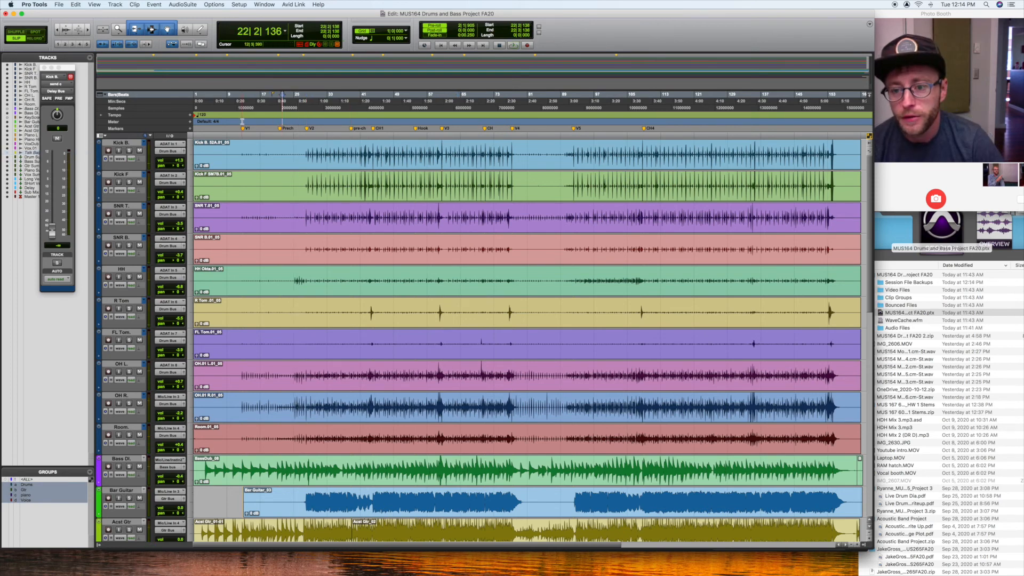
left_click(239, 106)
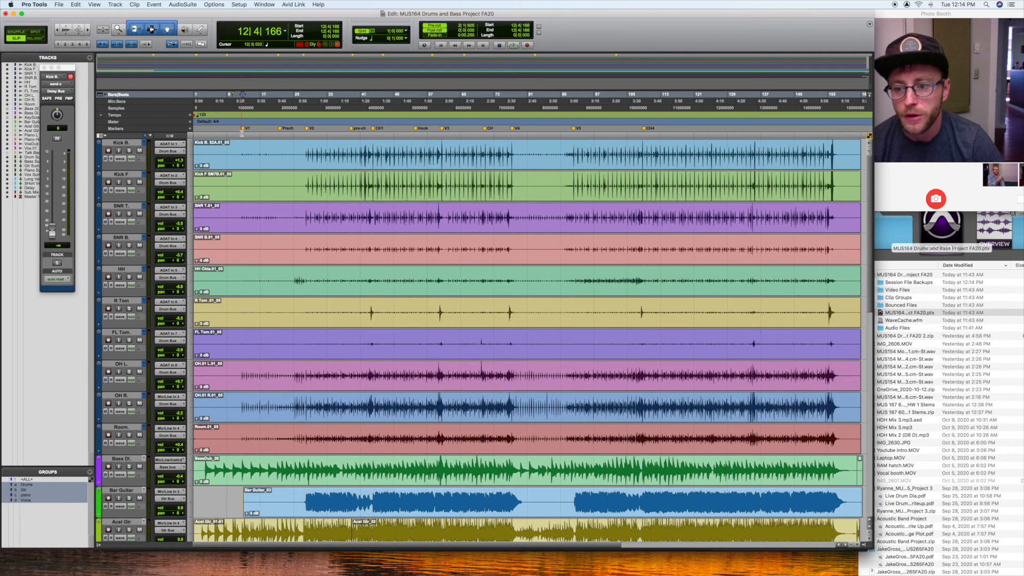
left_click(260, 141)
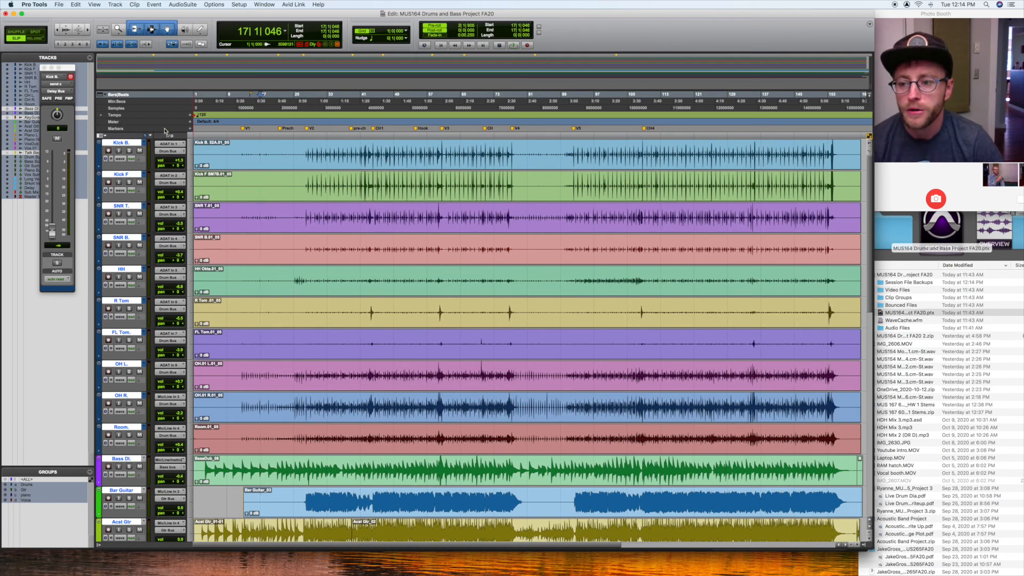
Step: Add a marker named V1a at the edit cursor in bar 17
left_click(190, 128)
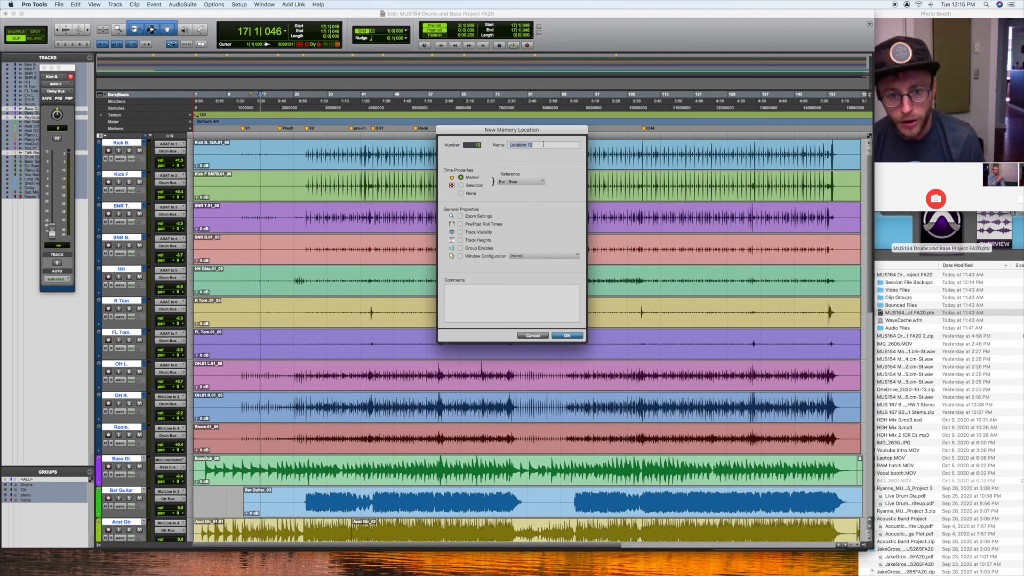
type("V1")
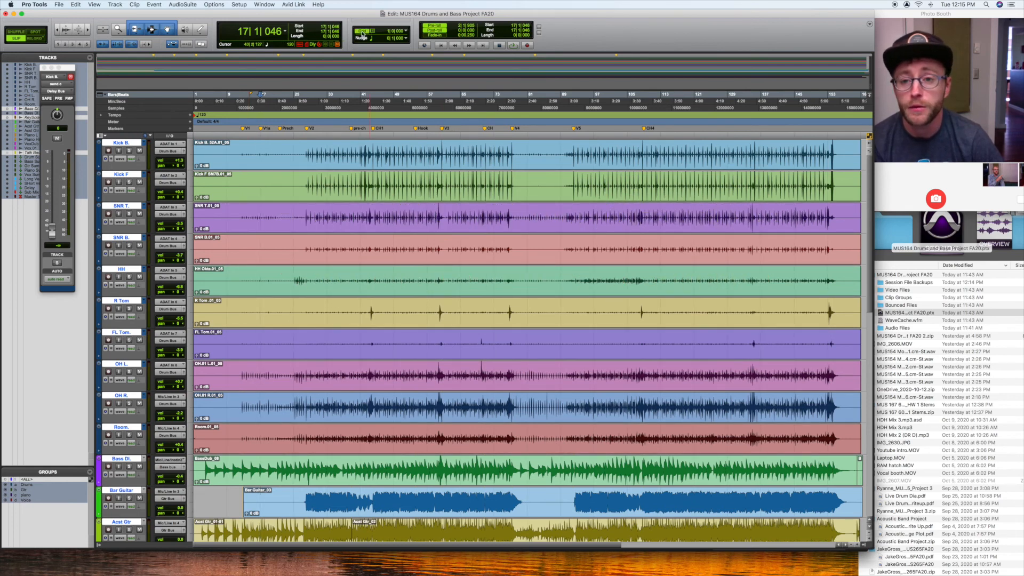
Step: Set the grid value to a 1/4 note
left_click(362, 31)
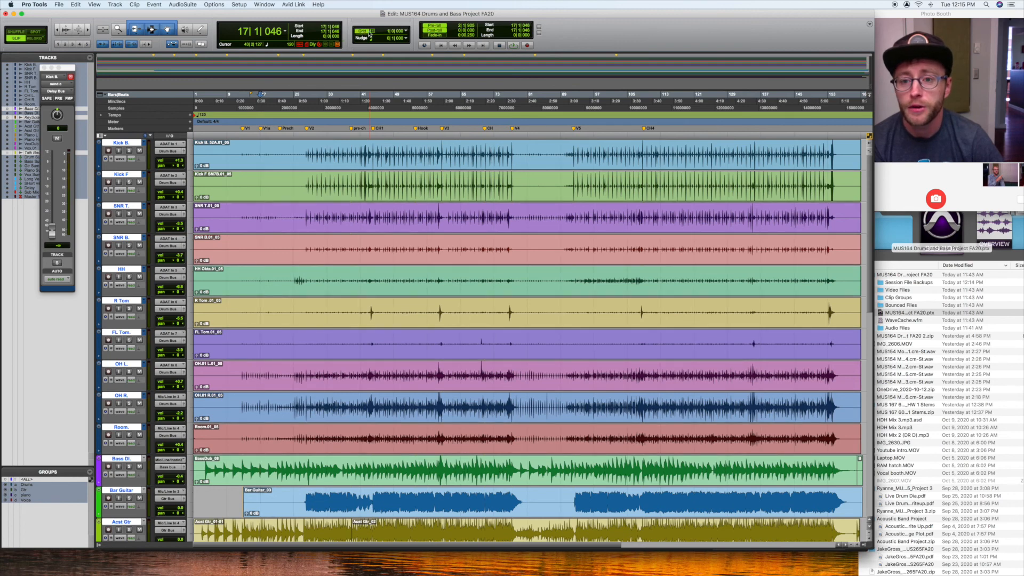
left_click(405, 34)
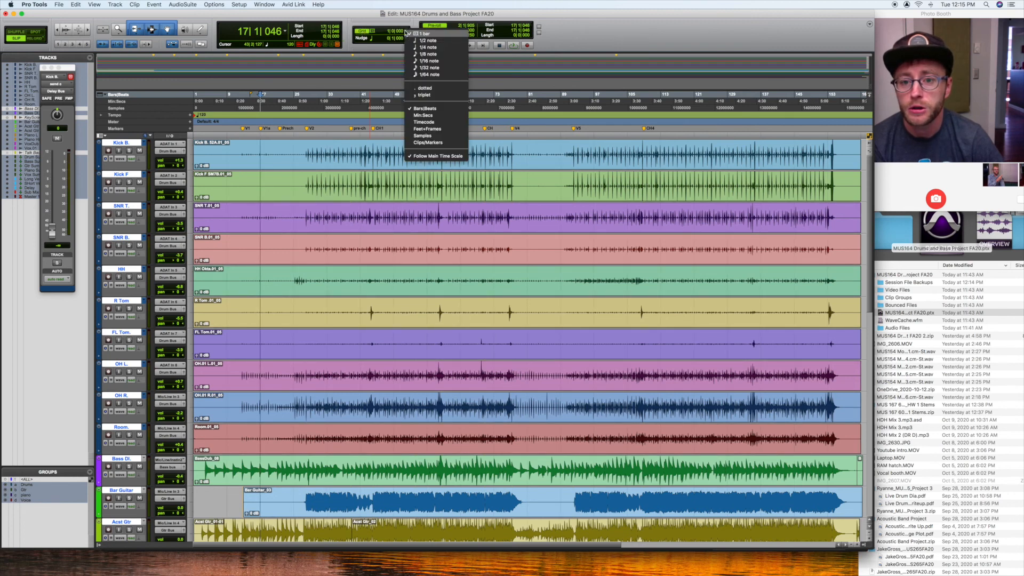
left_click(432, 48)
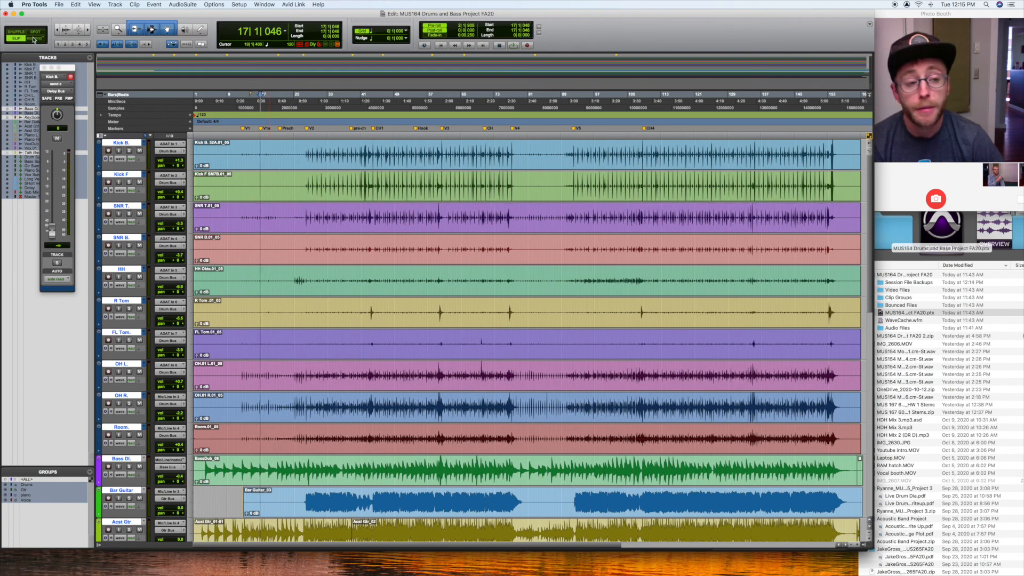
Step: Select a short off-grid range across the drum tracks, from beat 3 of bar 13 into bar 14, in Slip mode
key("super+equal")
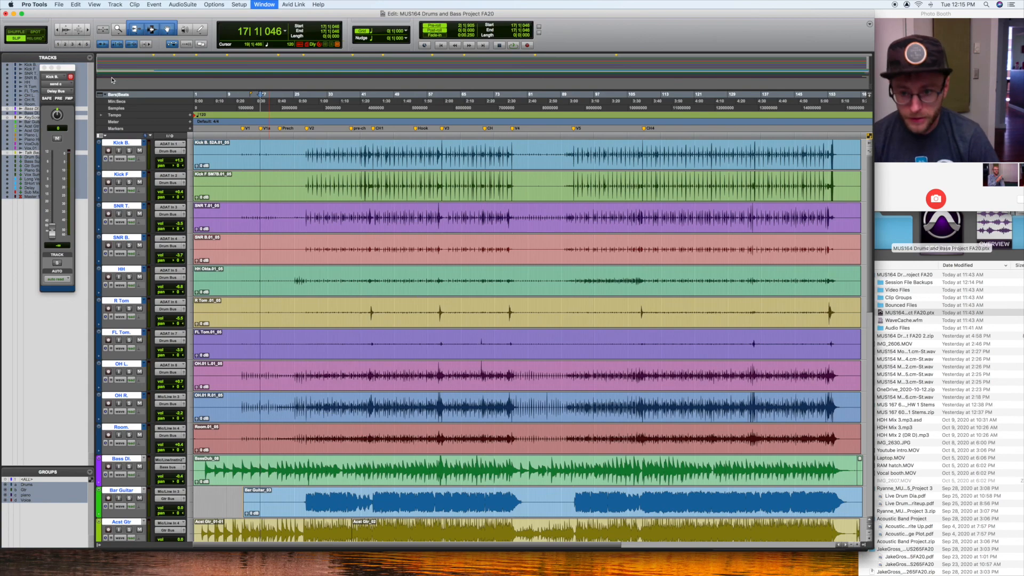
key("t")
key("t")
key("t")
key("t")
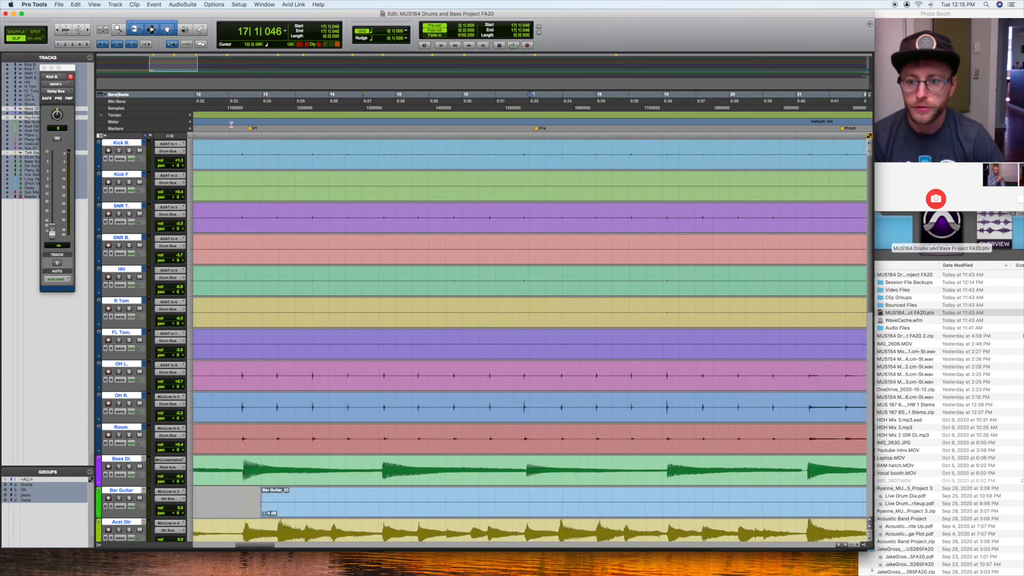
left_click(286, 159)
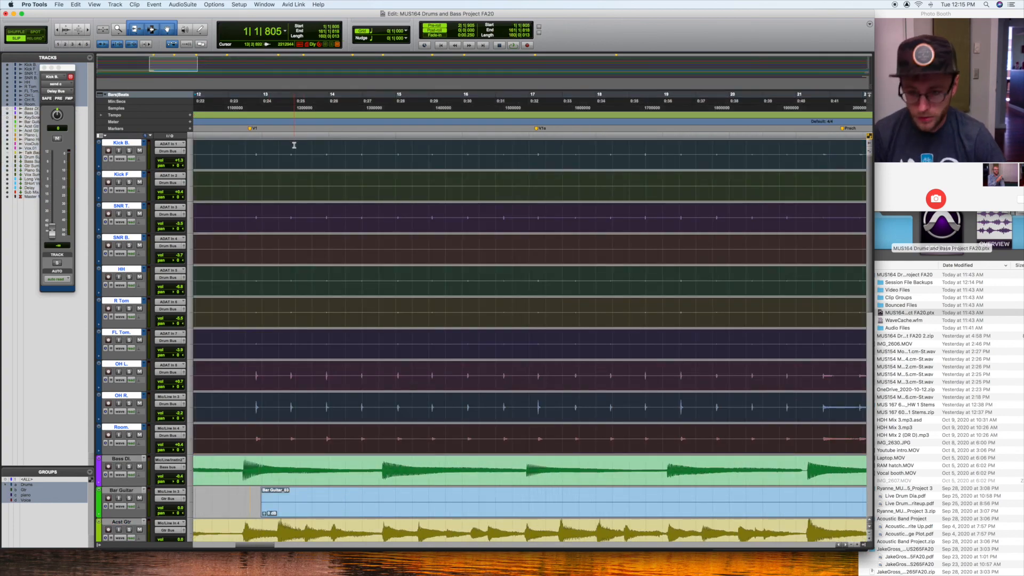
left_click_drag(311, 145, 352, 147)
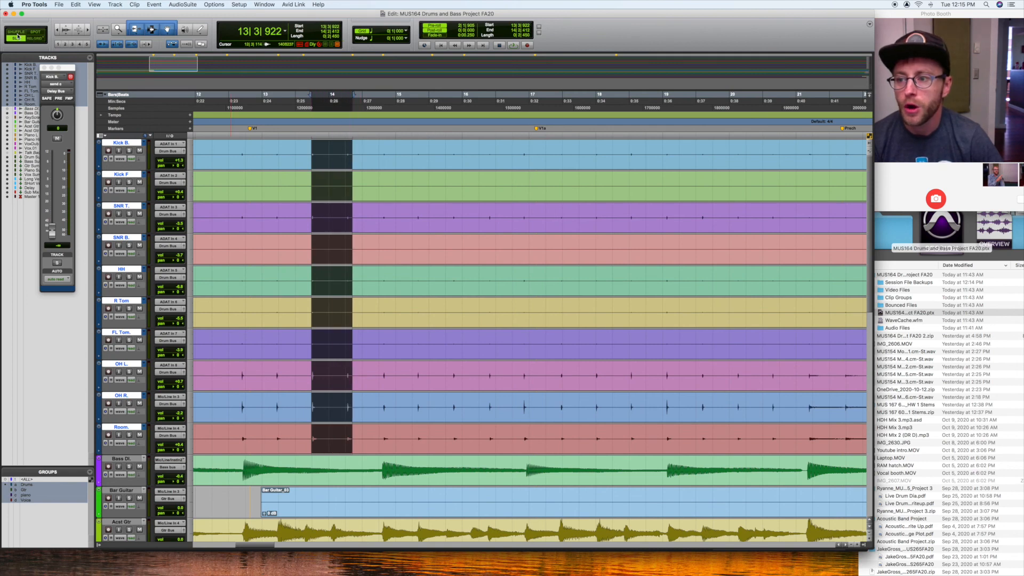
Step: Switch to Grid mode and select the drum tracks from beat 4 of bar 14 to beat 3 of bar 17
left_click(35, 39)
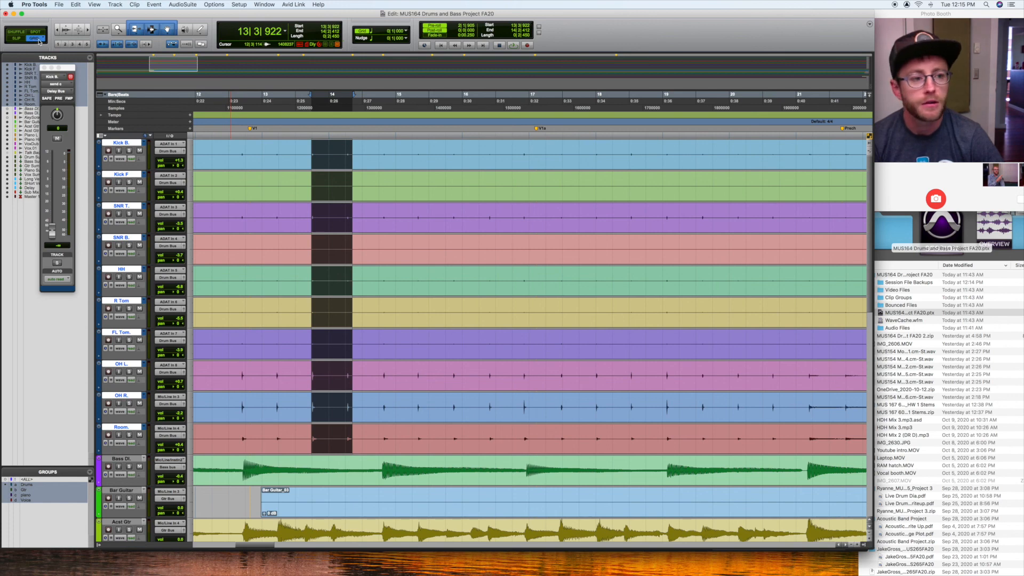
left_click_drag(375, 154, 561, 174)
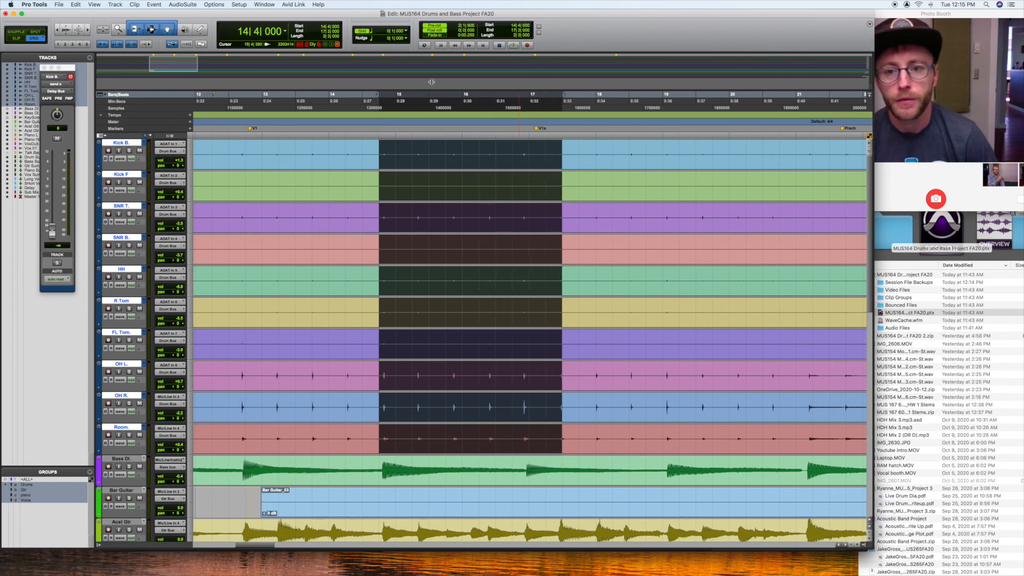
Step: Select the drum tracks from bar 14 to bar 18 with a 1 bar grid value and return to Slip mode
left_click(406, 32)
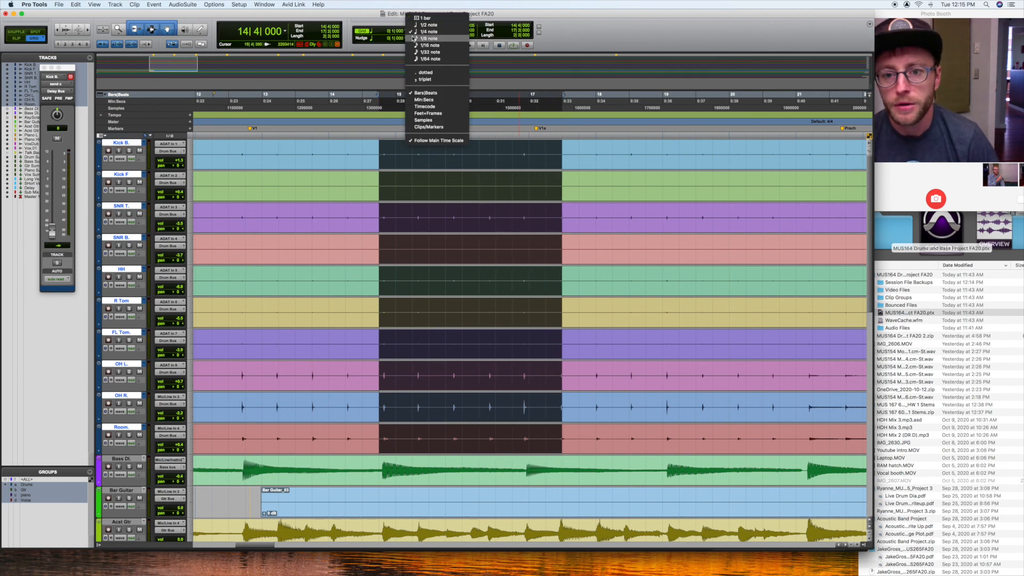
left_click(418, 16)
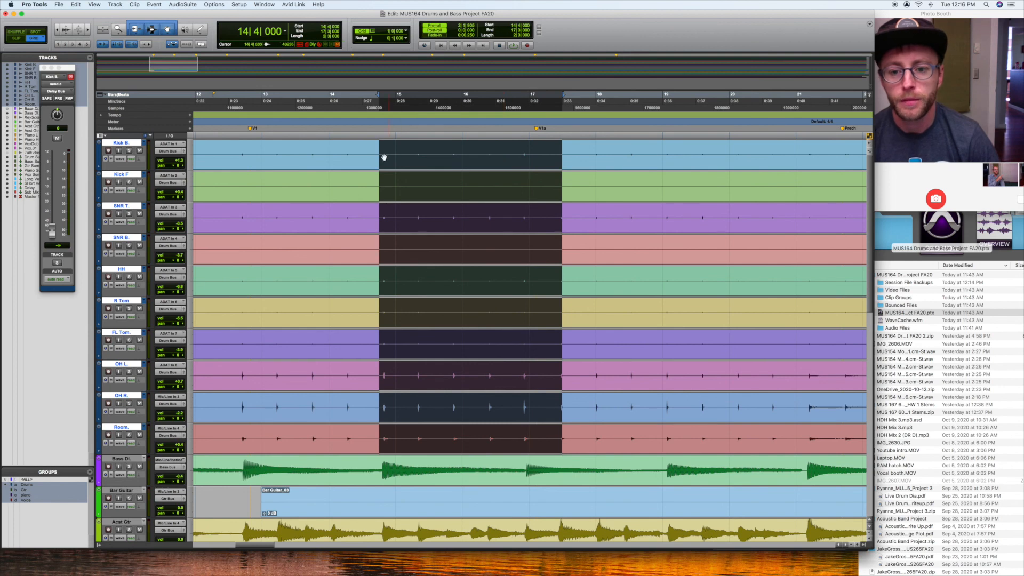
left_click_drag(331, 153, 614, 176)
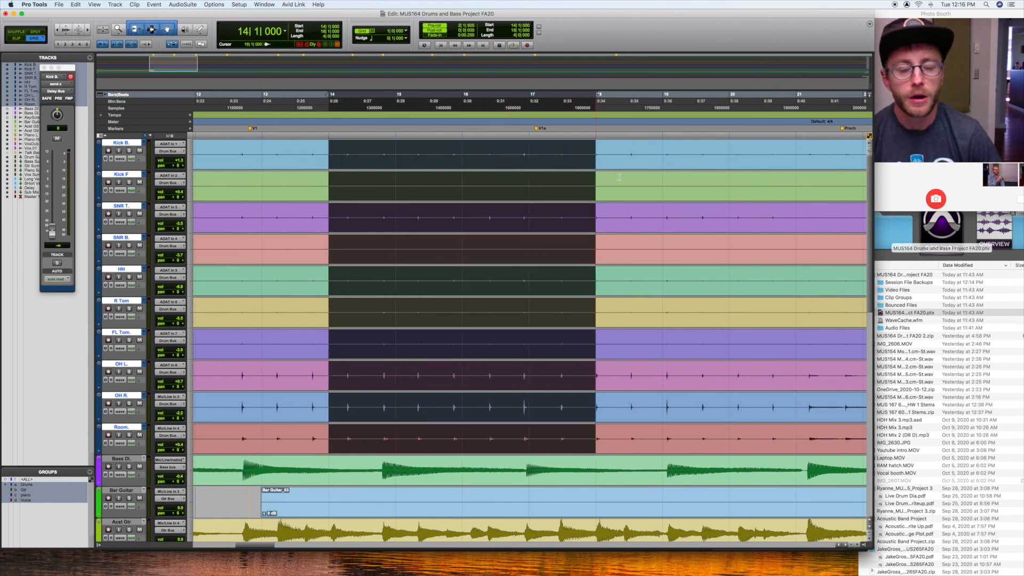
left_click(21, 39)
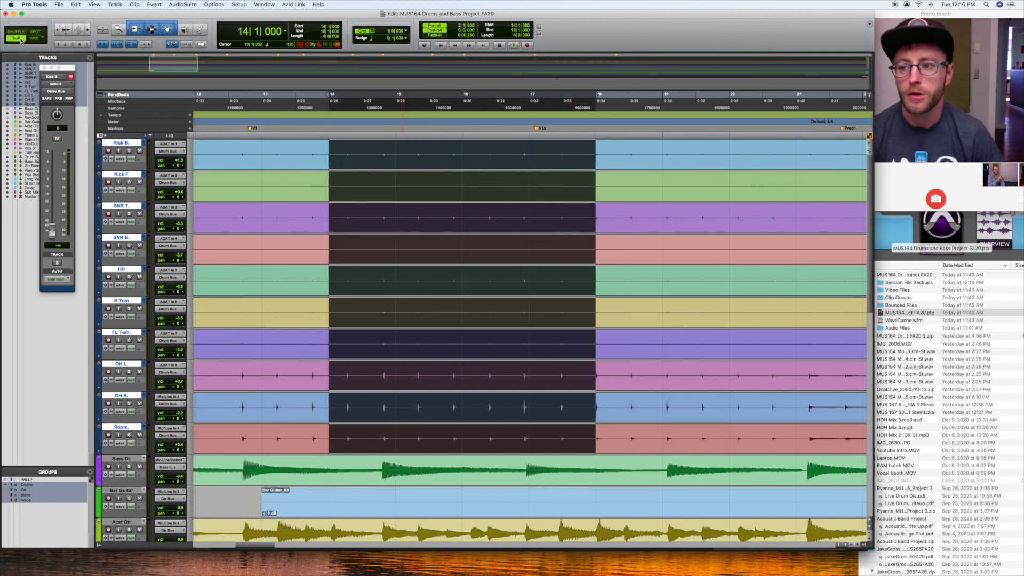